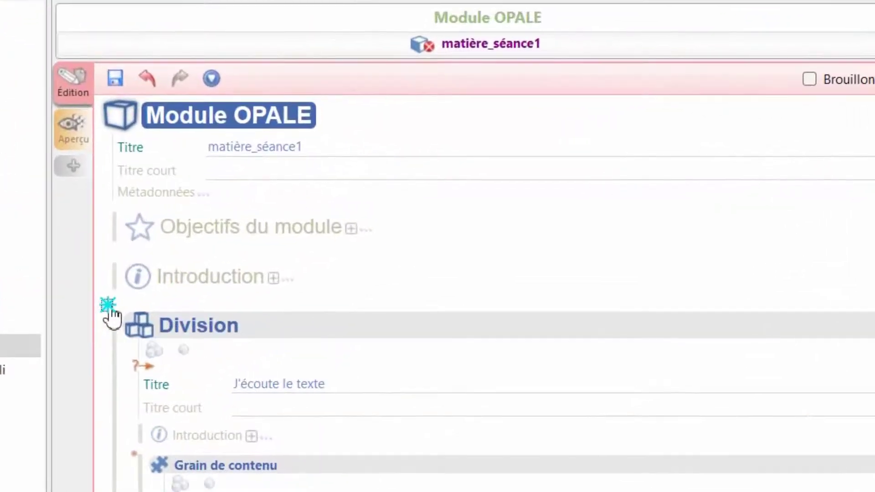
Insert a new Division ahead of the "J'écoute le texte" division and make its Grain de contenu internalised content.
click(300, 260)
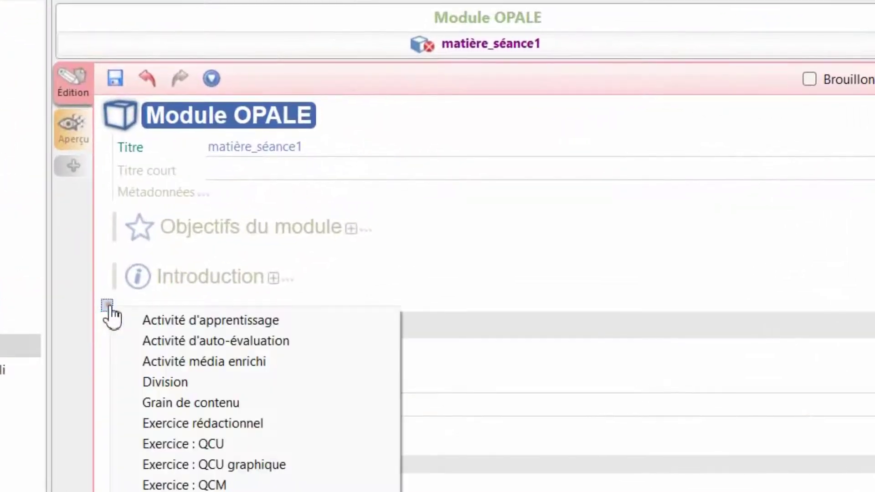
click(161, 381)
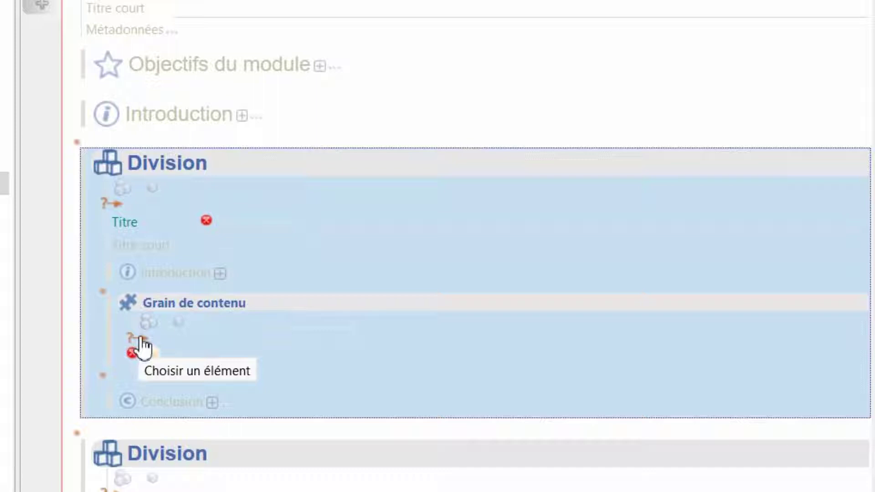
click(142, 338)
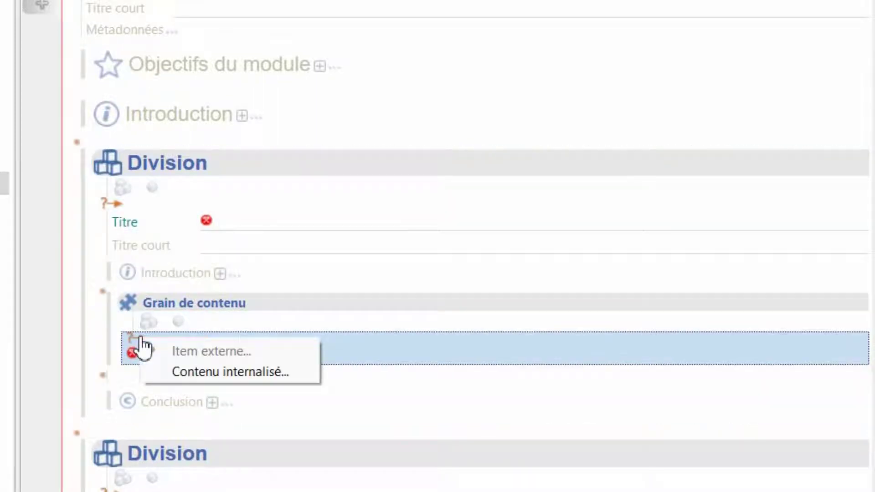
click(210, 376)
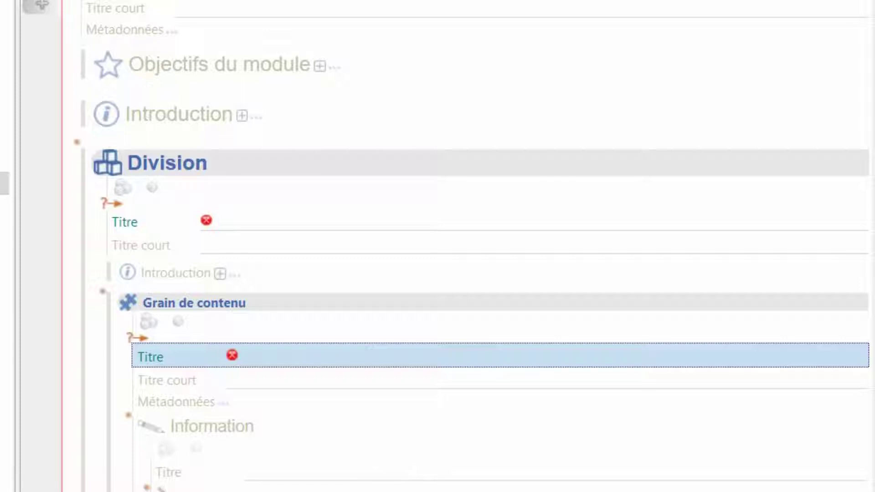
Open the PDF "Nouaman Lahlou un style une voix" from the "supports devoir SCENARI" folder and look over the reading text.
mouse_move(231, 491)
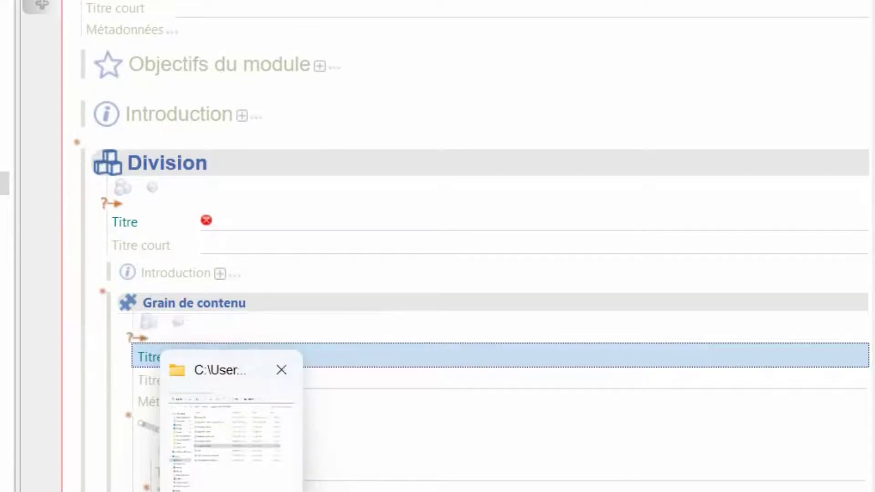
click(230, 428)
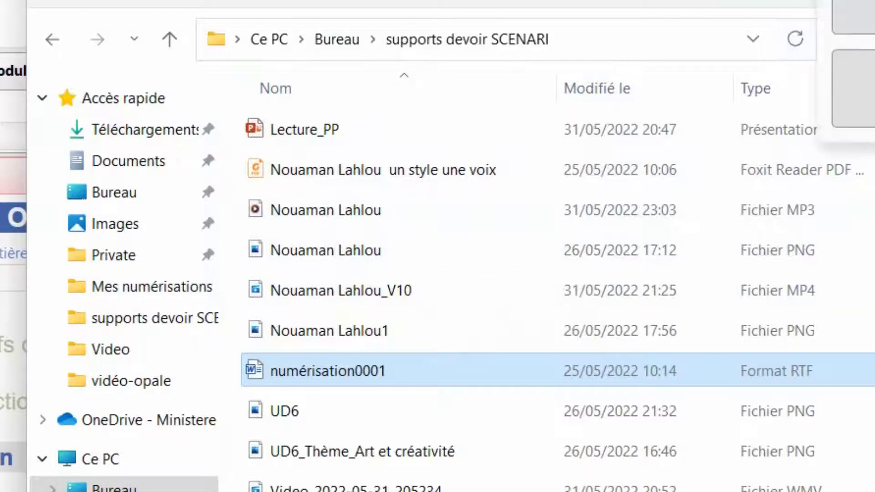
click(874, 0)
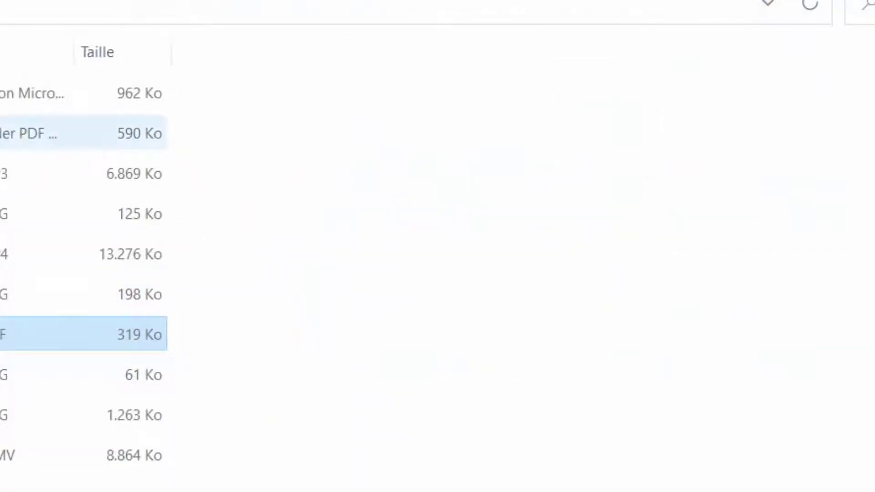
double_click(82, 134)
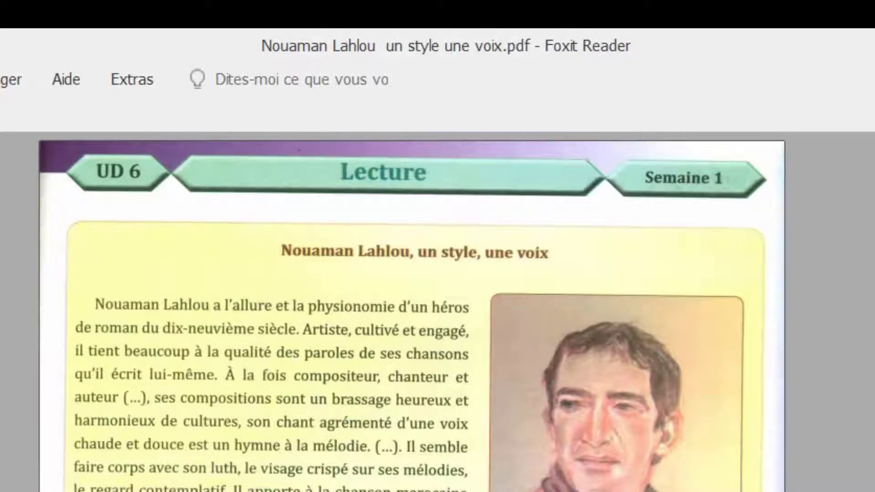
scroll(410, 310, down, 2)
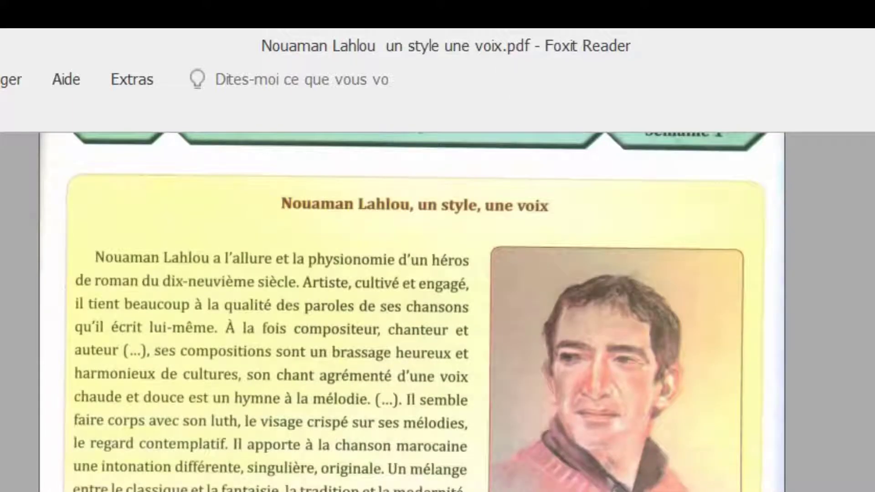
scroll(410, 310, up, 2)
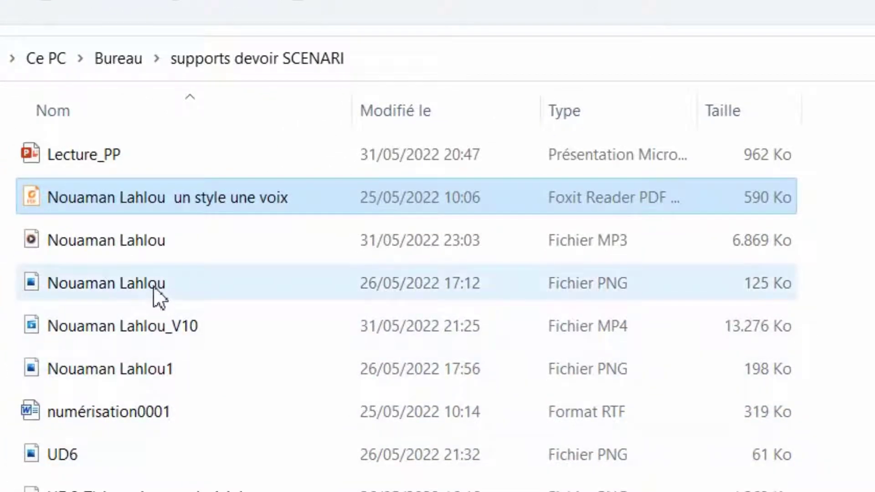
Open the RTF document numérisation0001 in Word and review its two text paragraphs and their illustrations.
double_click(143, 413)
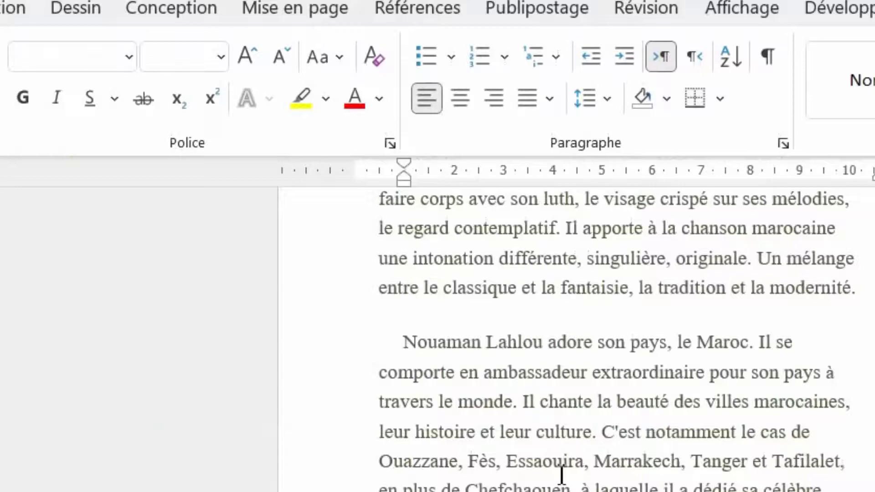
scroll(561, 474, up, 3)
scroll(552, 361, up, 3)
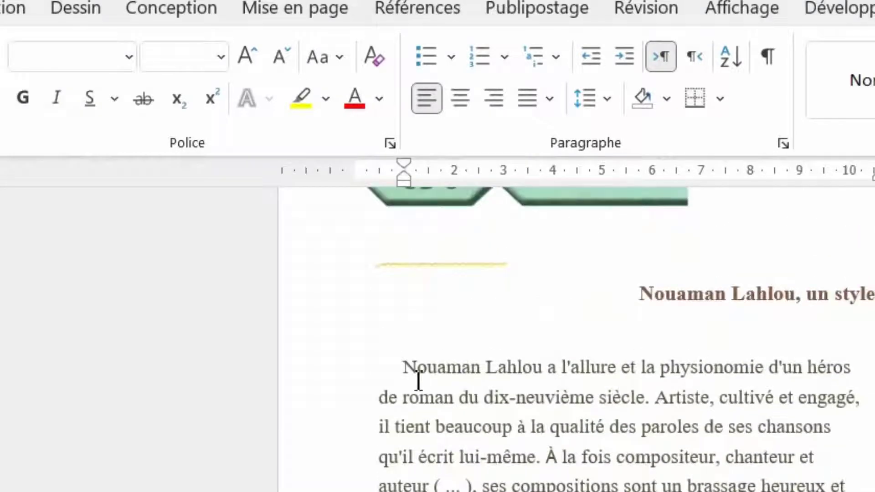
drag(412, 371, 614, 365)
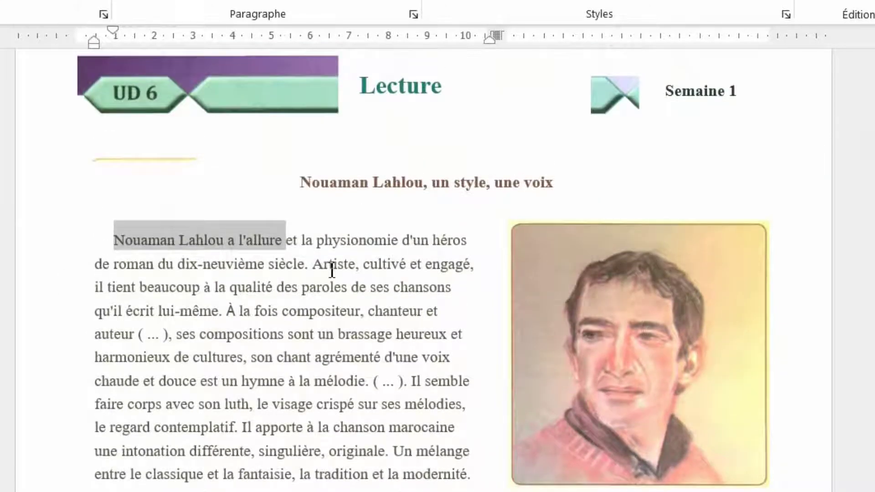
scroll(332, 271, down, 3)
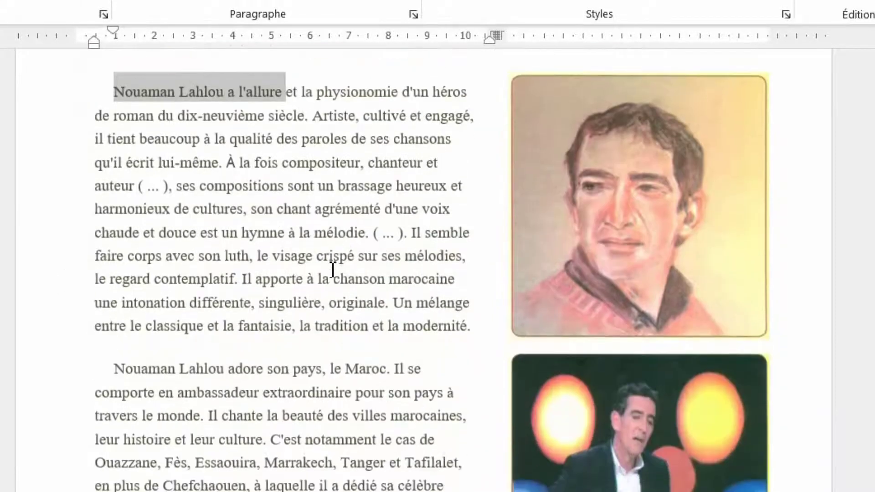
scroll(332, 271, down, 2)
scroll(329, 270, up, 4)
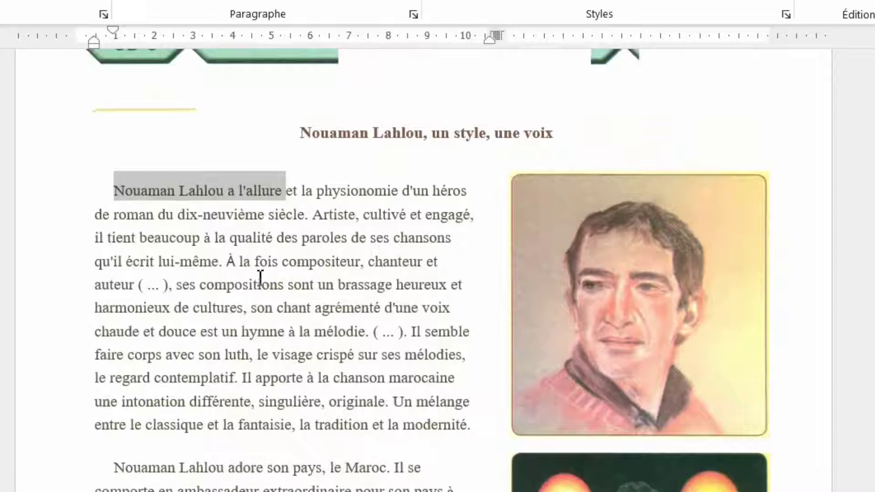
scroll(237, 408, up, 1)
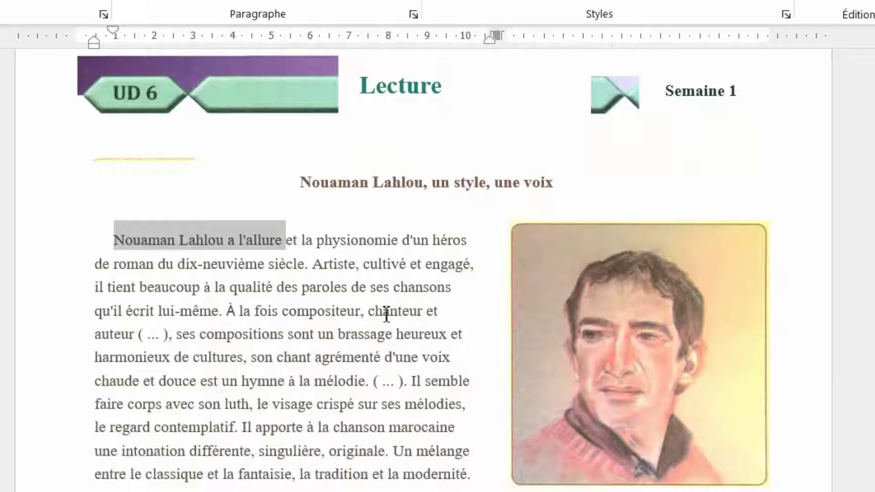
scroll(329, 328, down, 1)
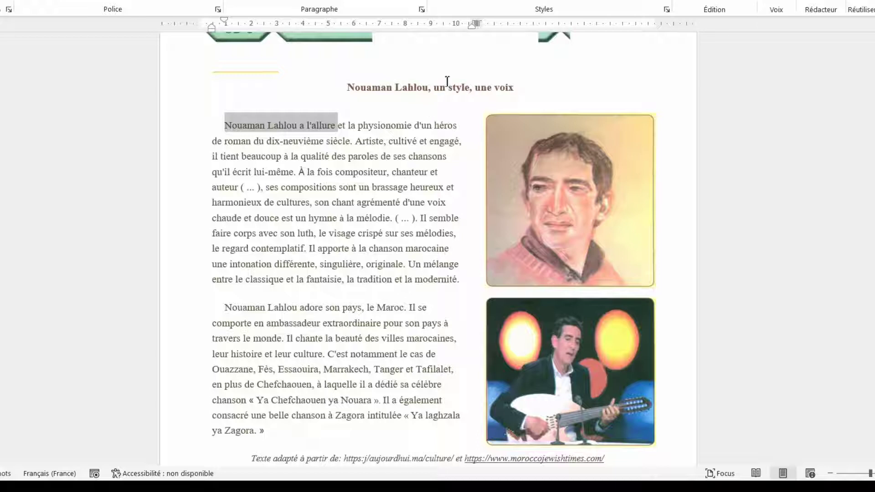
scroll(448, 81, down, 1)
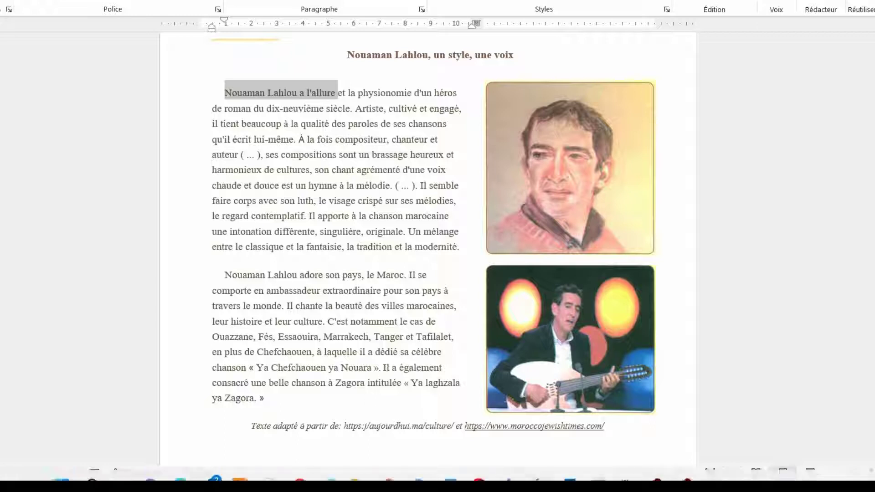
mouse_move(454, 477)
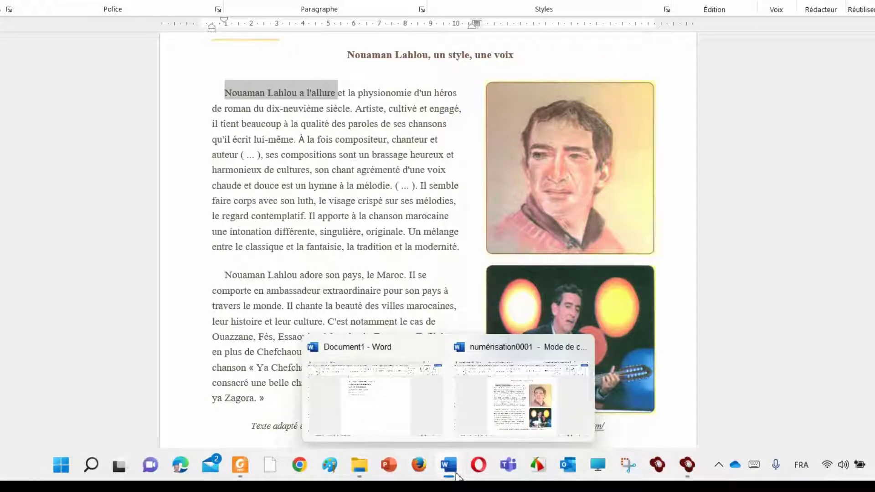
Switch back to Opale and add a "Texte illustré" block below the text block in the new grain's Information section.
click(687, 464)
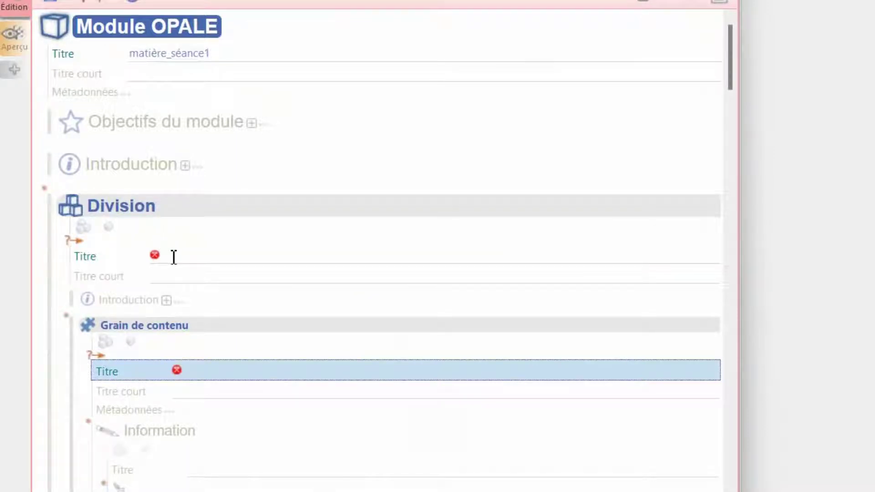
scroll(175, 264, down, 1)
scroll(170, 256, down, 2)
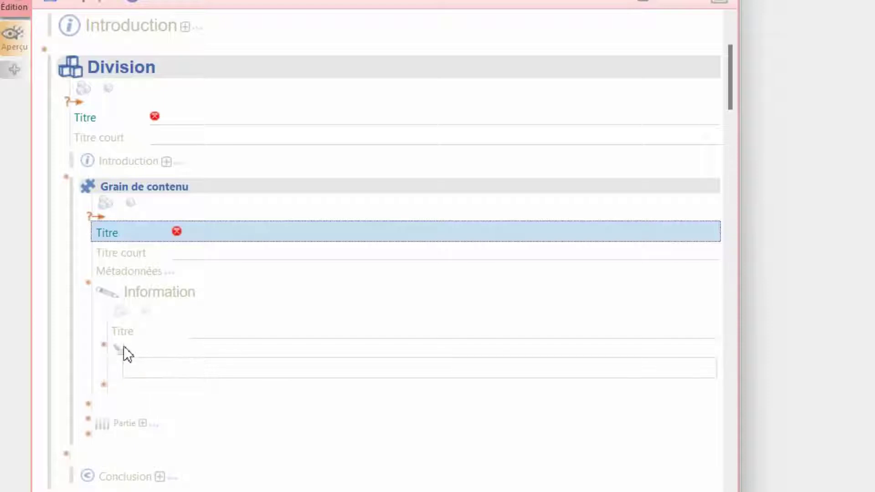
click(103, 386)
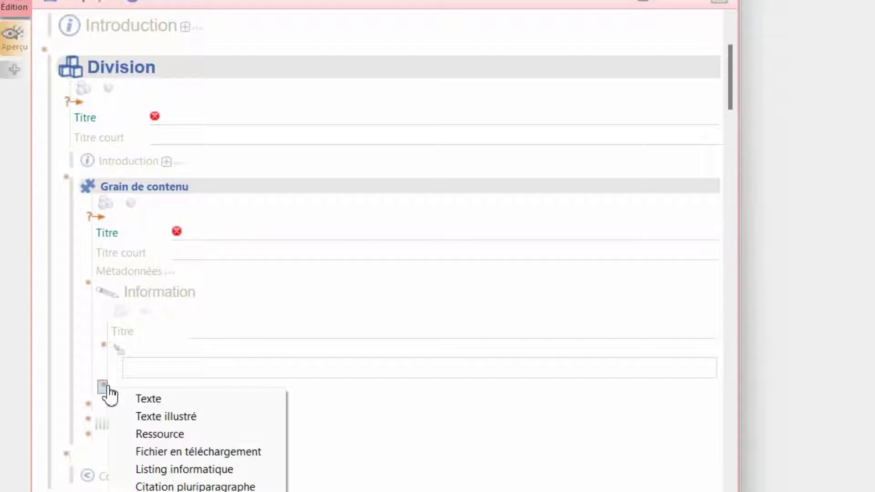
click(160, 416)
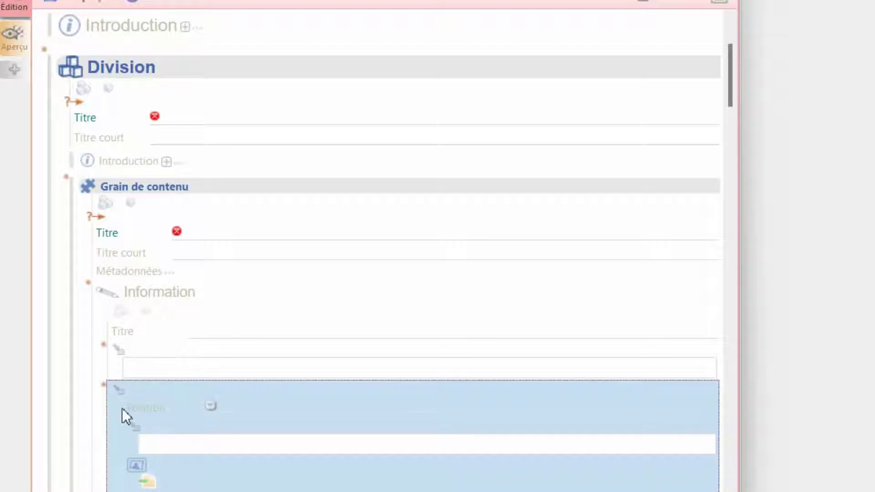
click(148, 483)
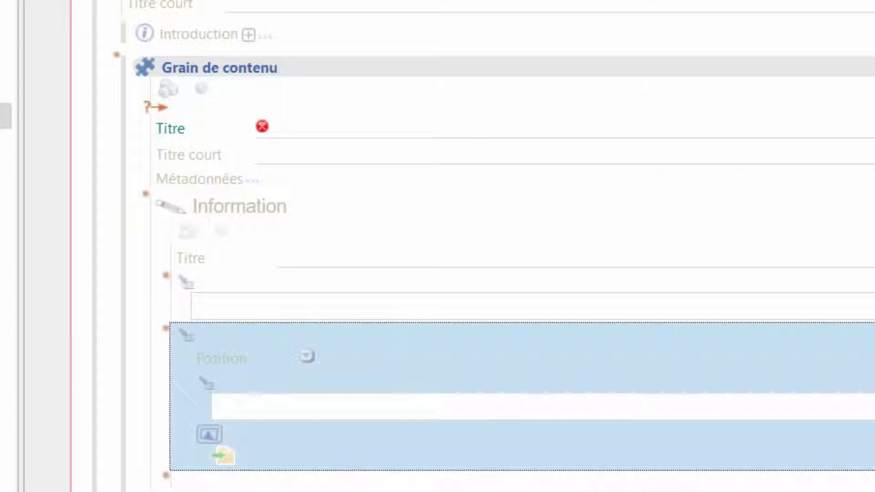
Switch to the numérisation0001 document in Word and copy the first paragraph, from "Nouaman Lahlou a l'allure" to "la modernité.".
mouse_move(263, 491)
mouse_move(424, 491)
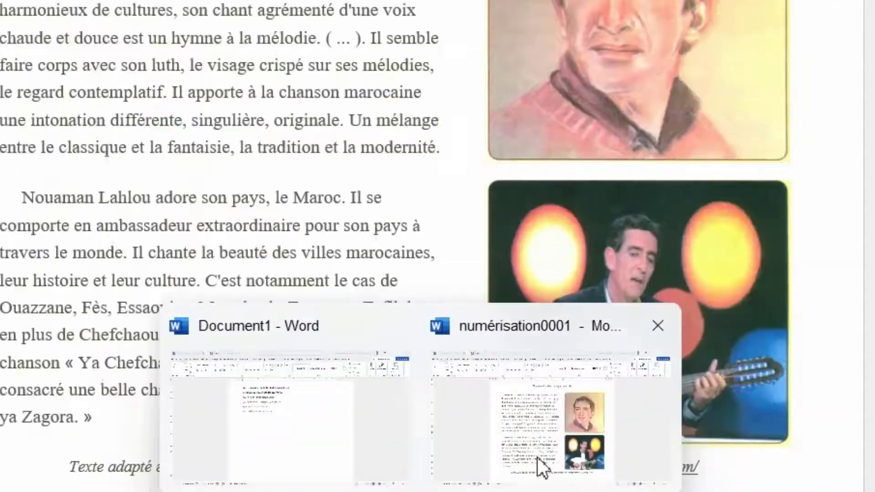
click(538, 457)
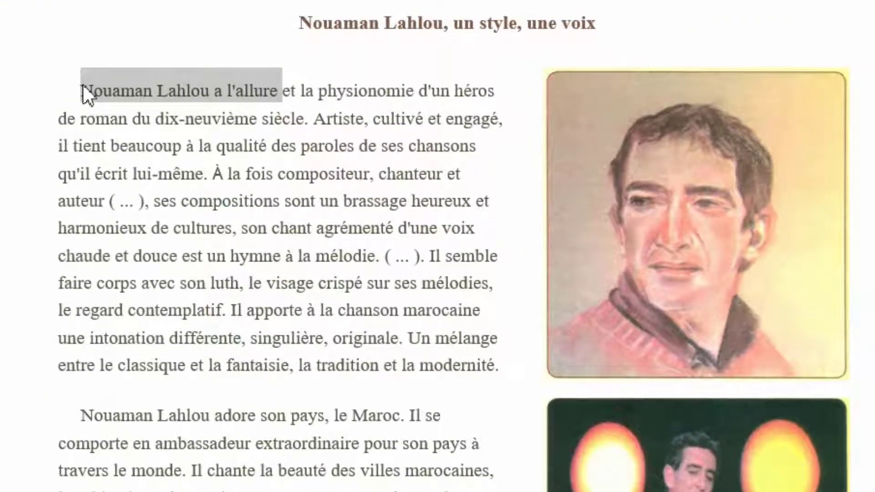
click(83, 87)
click(97, 94)
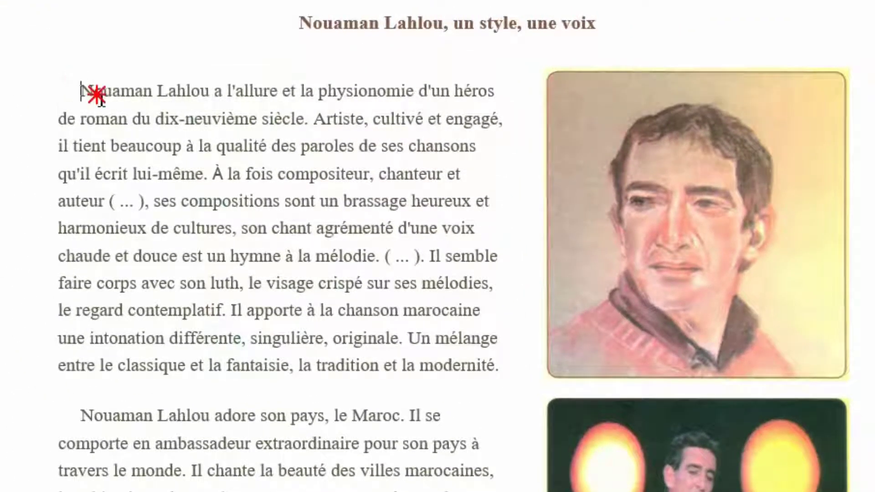
drag(97, 95, 503, 367)
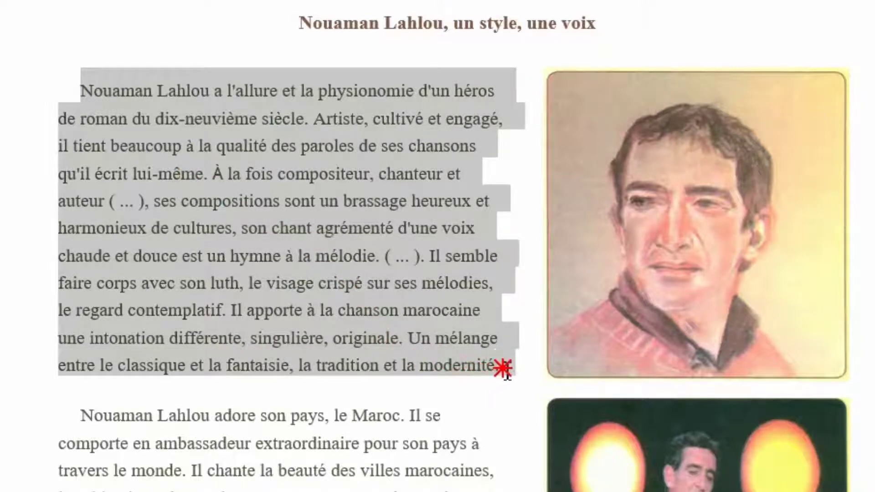
right_click(418, 305)
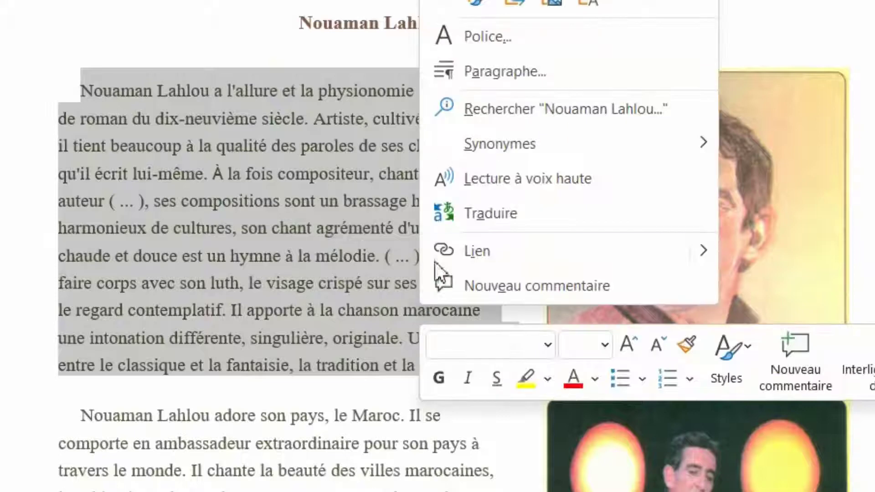
key(Escape)
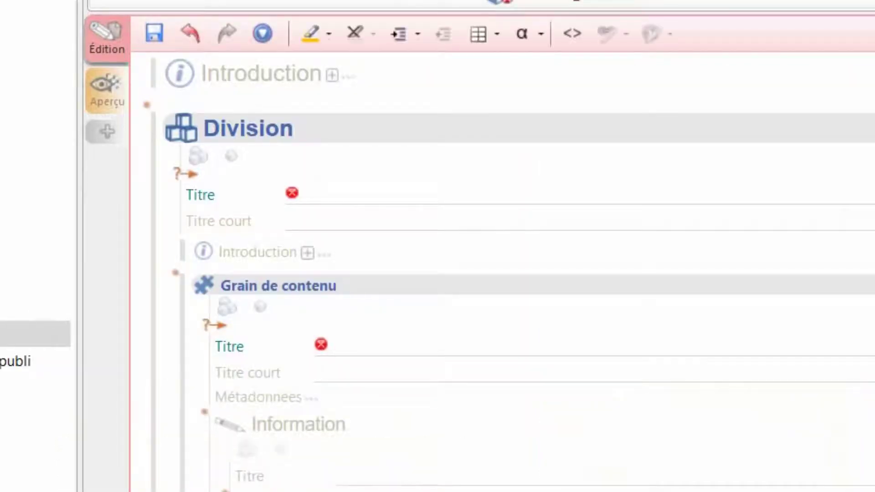
Paste the copied paragraph into the text field of the "Texte illustré" block in Opale.
right_click(312, 293)
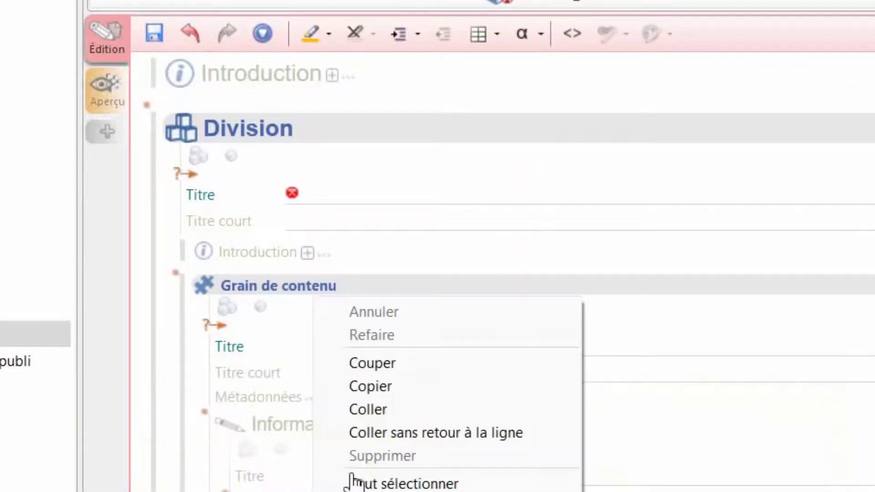
click(368, 412)
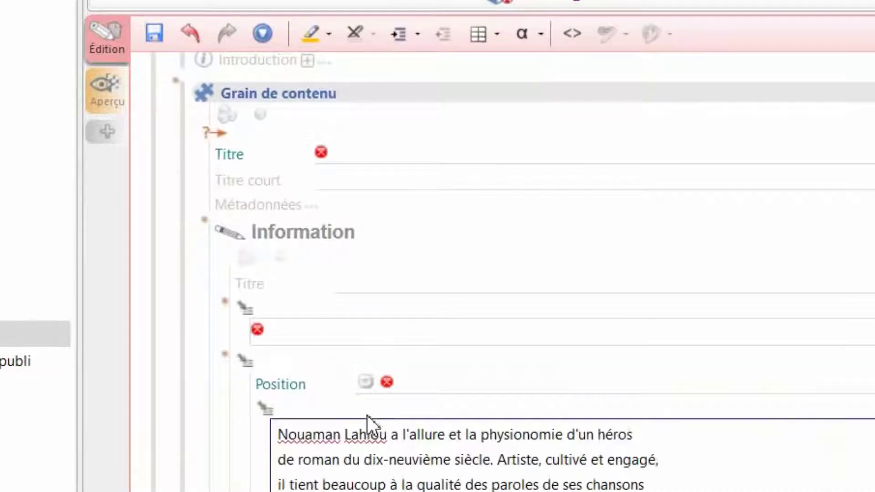
scroll(501, 292, down, 2)
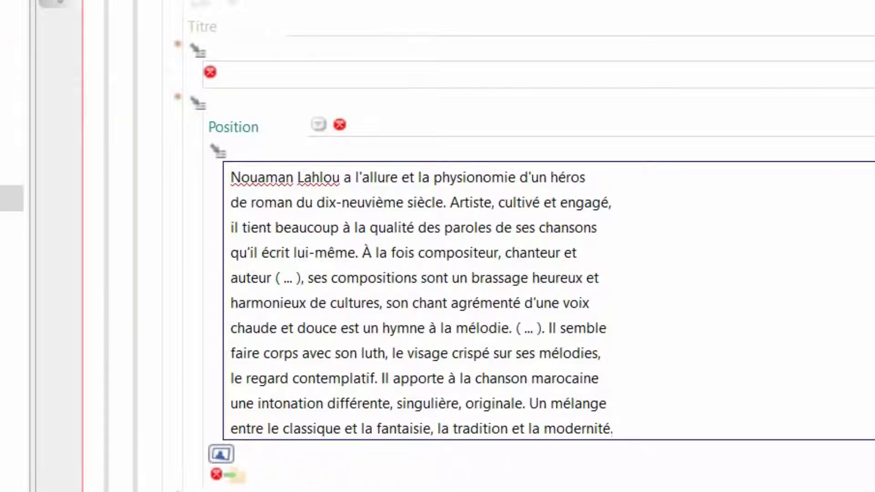
Create a new space named "Images" inside "Espaces des items".
right_click(160, 136)
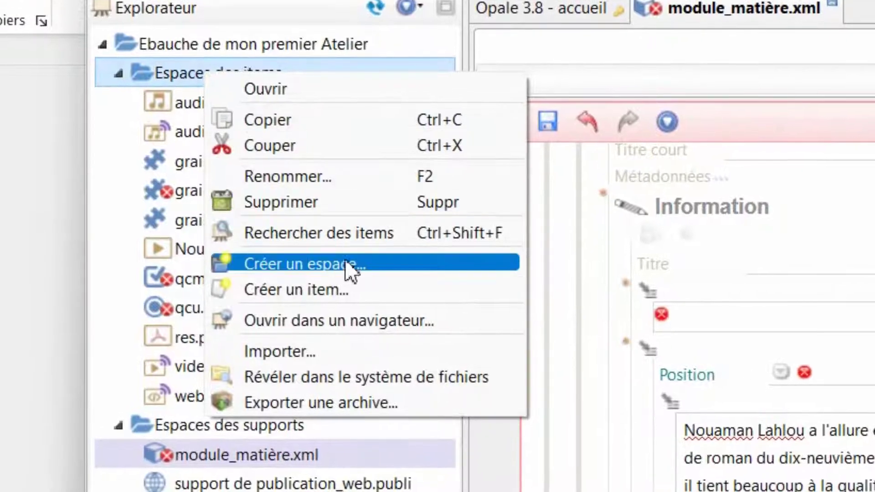
click(346, 273)
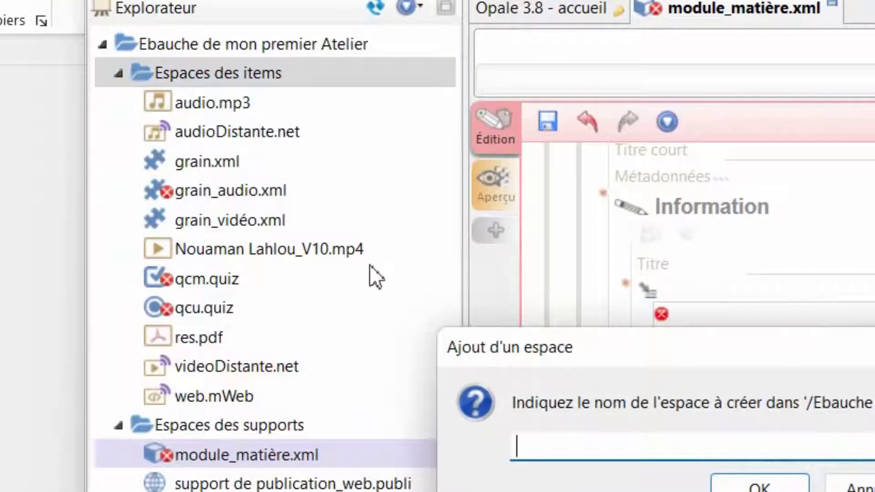
text(Image)
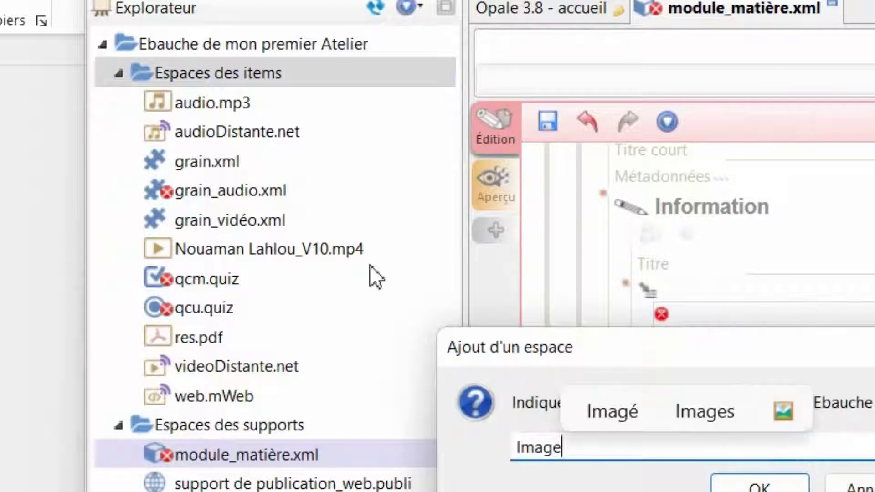
text(s)
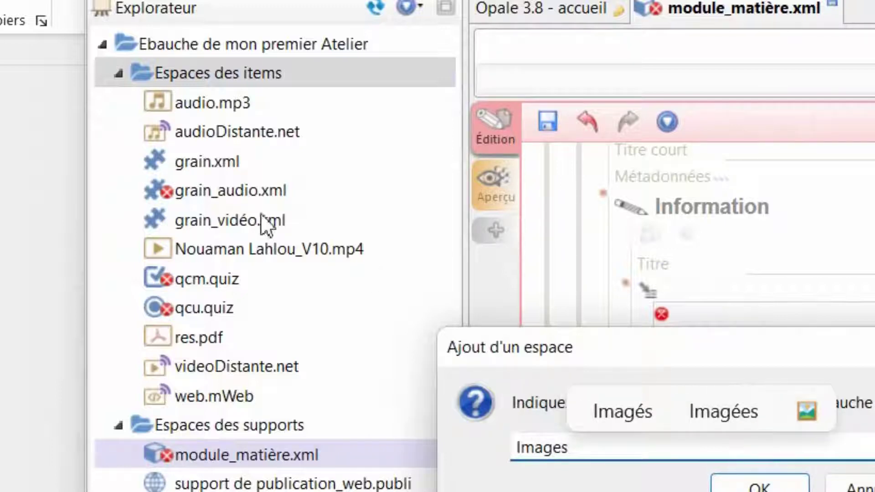
click(798, 485)
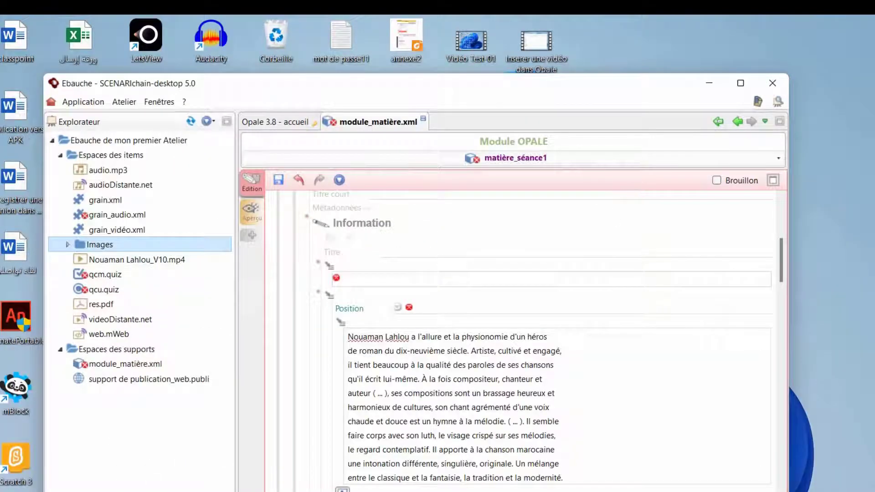
Import Nouaman Lahlou.png and Nouaman Lahlou1.png from the file explorer window into the Images space, and return to Opale.
mouse_move(372, 491)
click(332, 485)
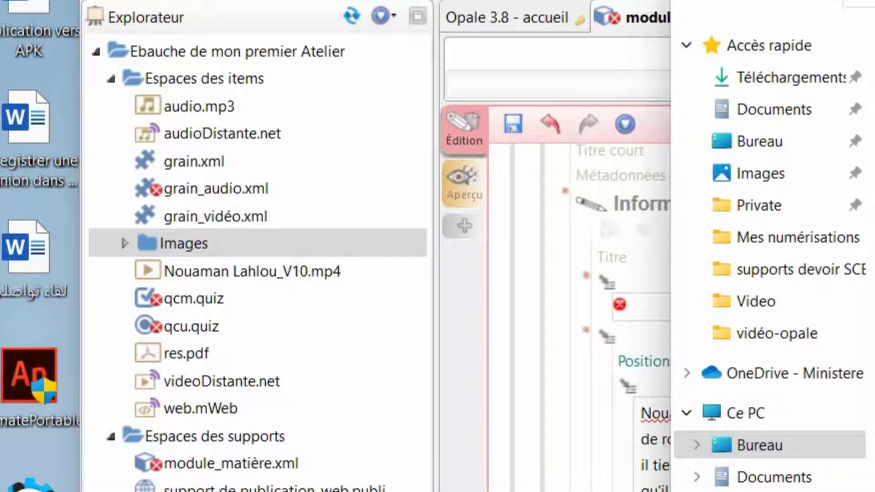
mouse_move(873, 214)
mouse_down()
mouse_move(734, 214)
mouse_move(439, 266)
mouse_move(287, 264)
mouse_move(229, 238)
mouse_up()
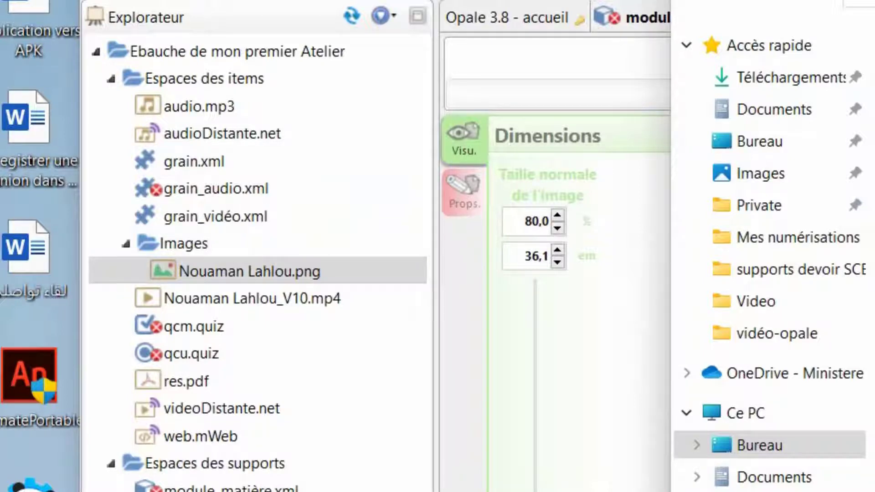
drag(791, 274, 245, 239)
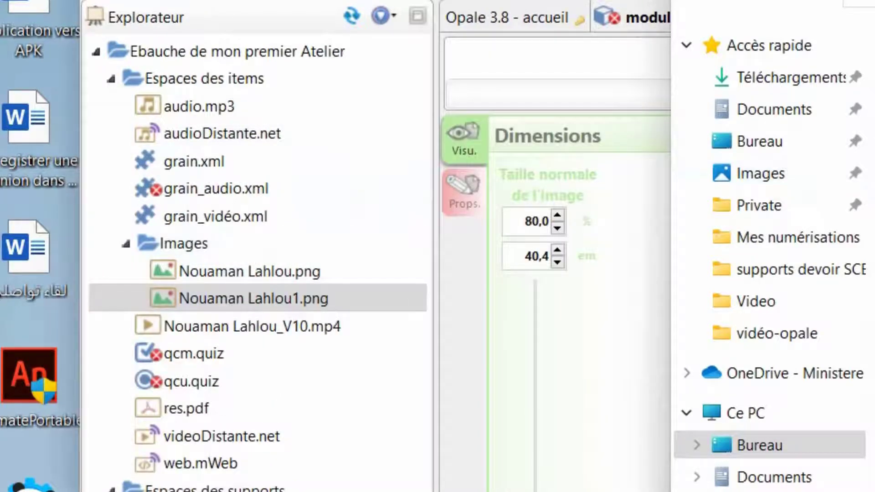
key(alt+Tab)
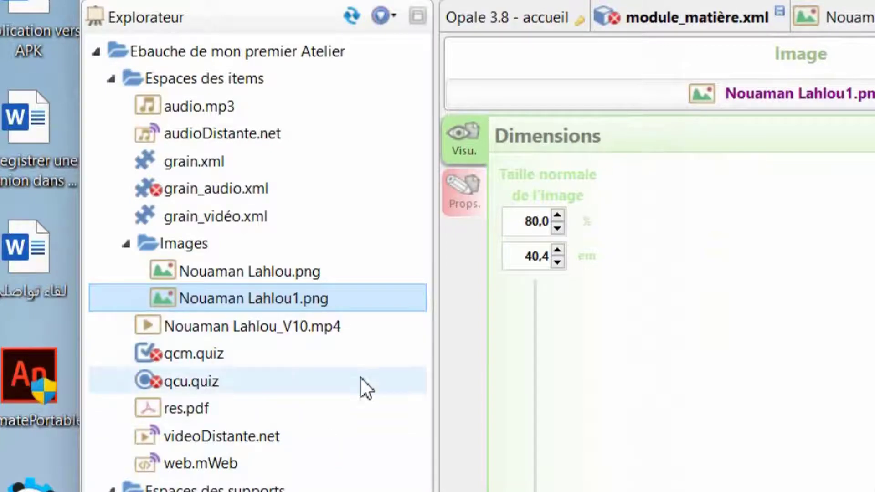
In module_matière.xml, set the illustrated text block's position to "Texte à gauche, Illustration à droite".
click(697, 18)
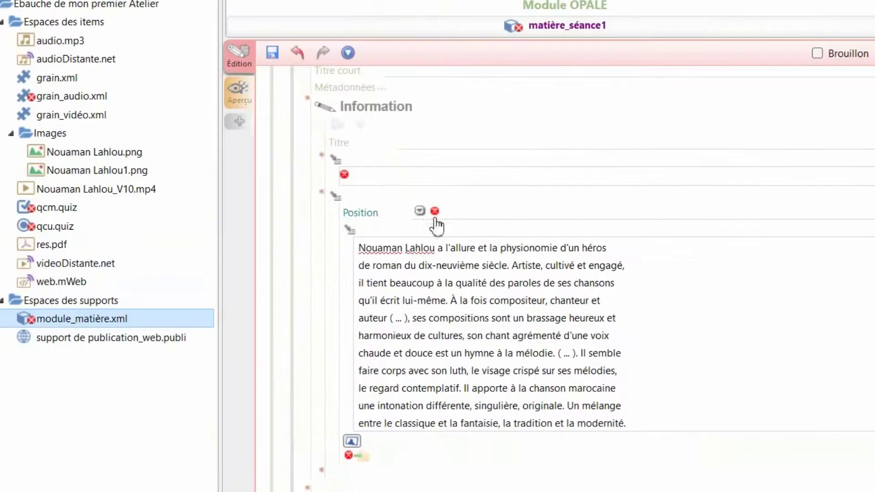
click(436, 215)
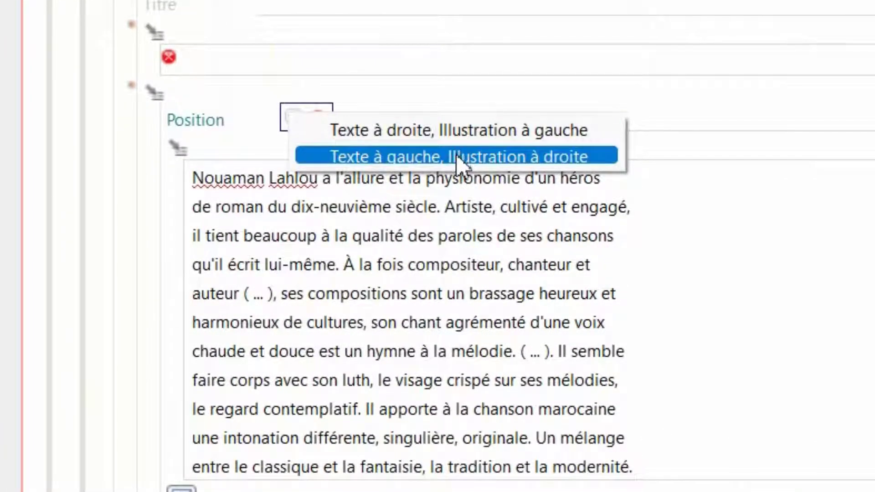
click(458, 160)
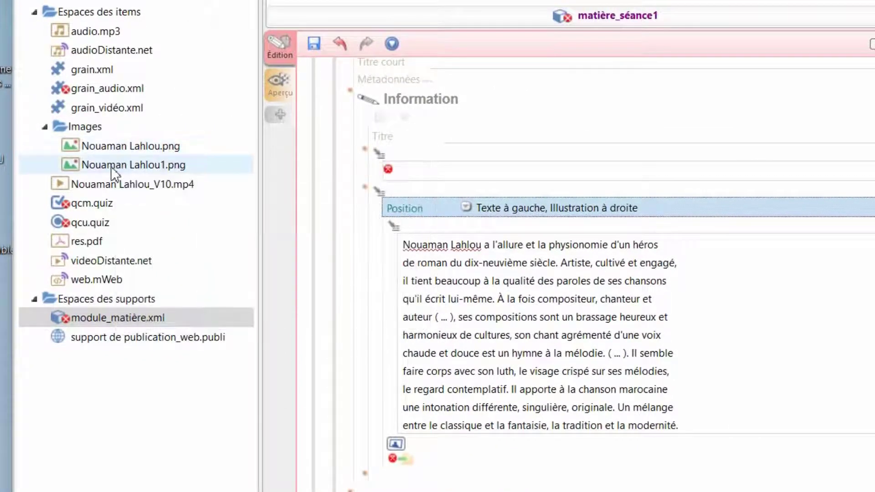
Set Nouaman Lahlou1.png from the Images space as the illustration of the first "Texte illustré" block.
mouse_move(113, 169)
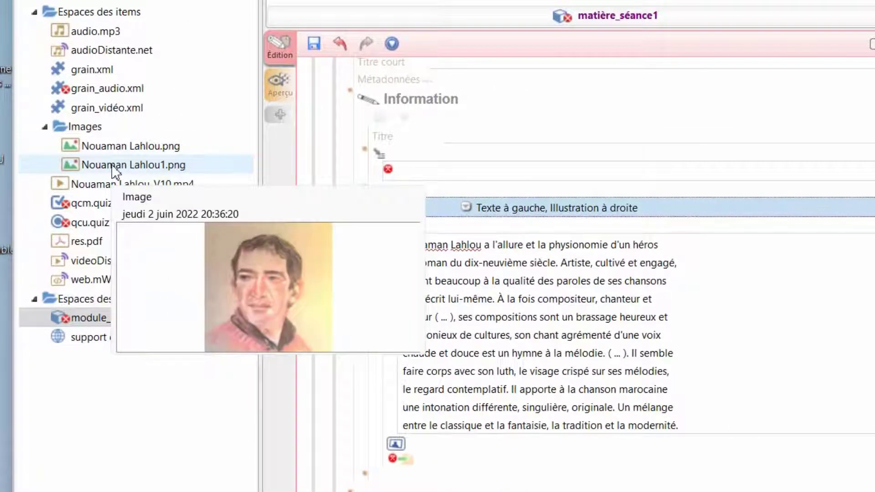
click(75, 163)
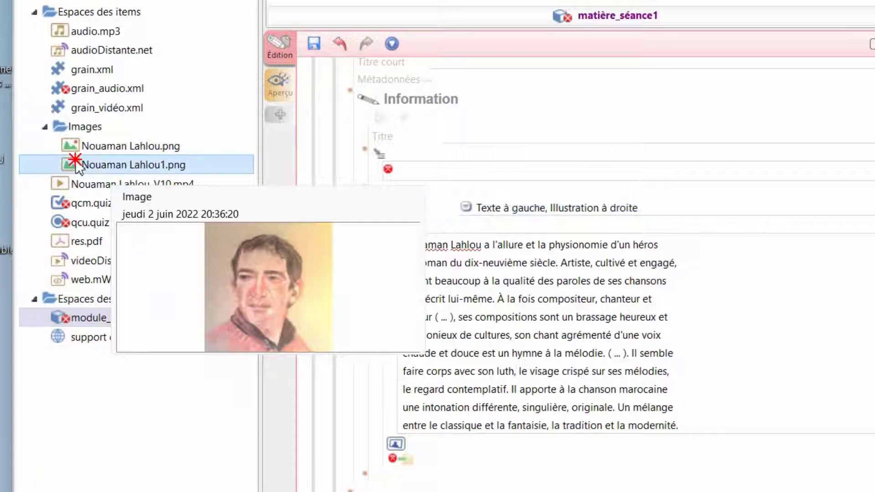
drag(76, 161, 411, 454)
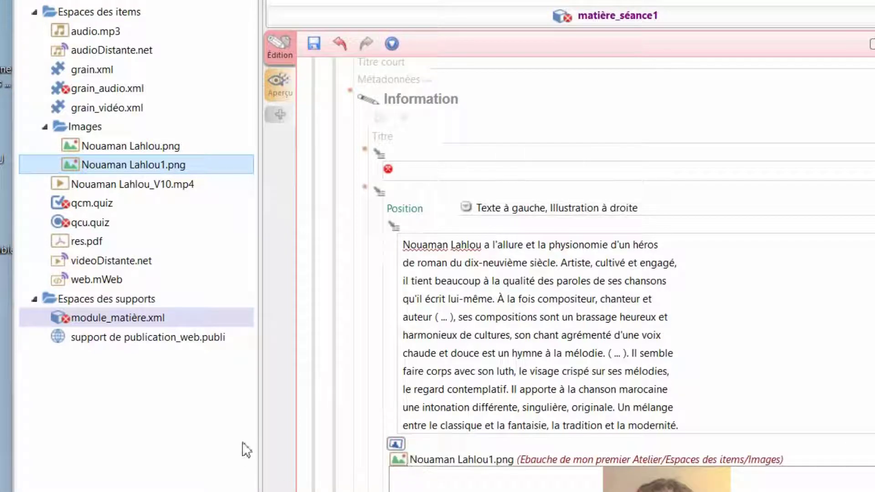
Insert a second "Texte illustré" block below the first one in the Information section.
scroll(810, 280, down, 1)
scroll(810, 280, down, 5)
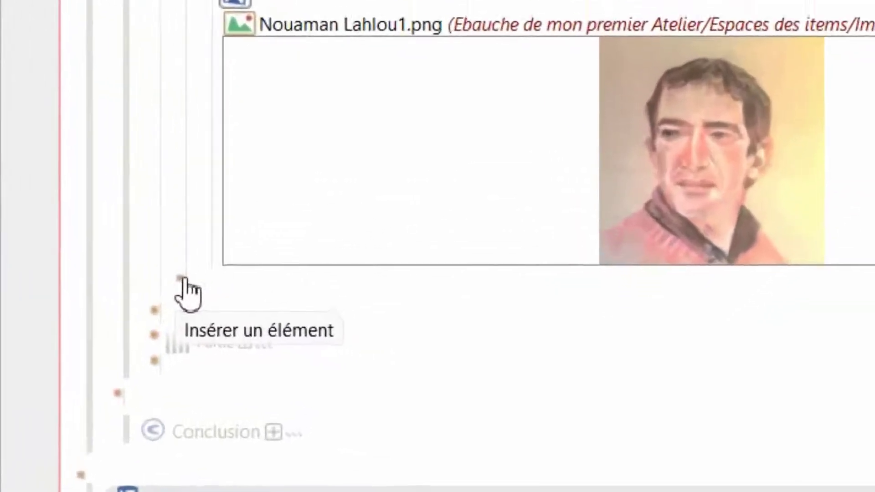
click(365, 343)
click(264, 324)
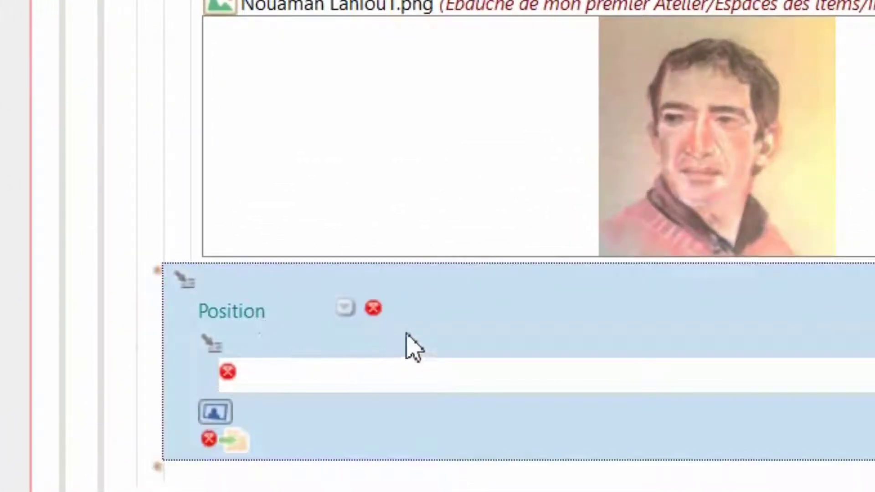
scroll(428, 337, down, 3)
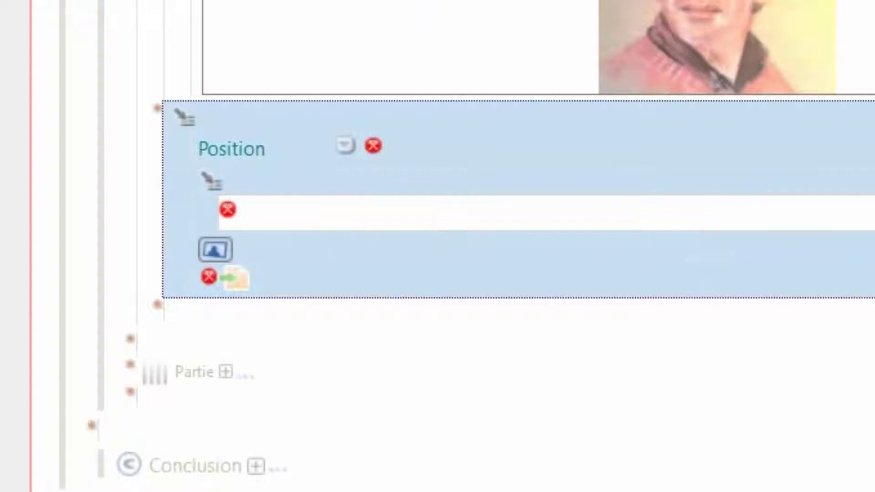
Switch to Word, copy the second paragraph, from "Nouaman Lahlou adore son pays" to "ya Zagora. »", and return to Opale.
mouse_move(496, 491)
click(661, 479)
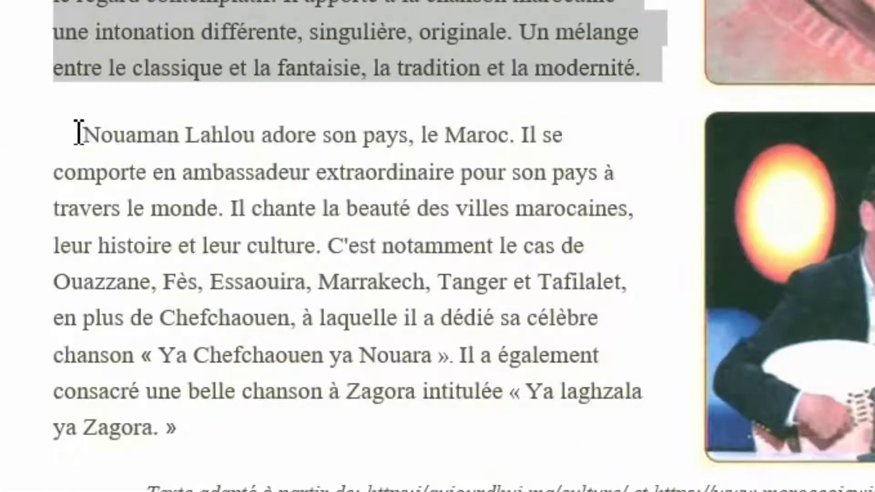
drag(78, 133, 150, 209)
drag(204, 310, 227, 420)
key(ctrl+c)
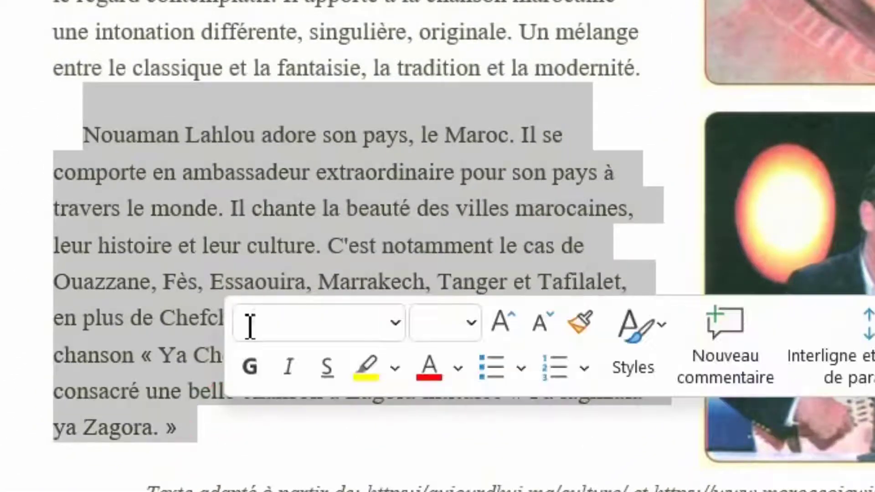
right_click(268, 230)
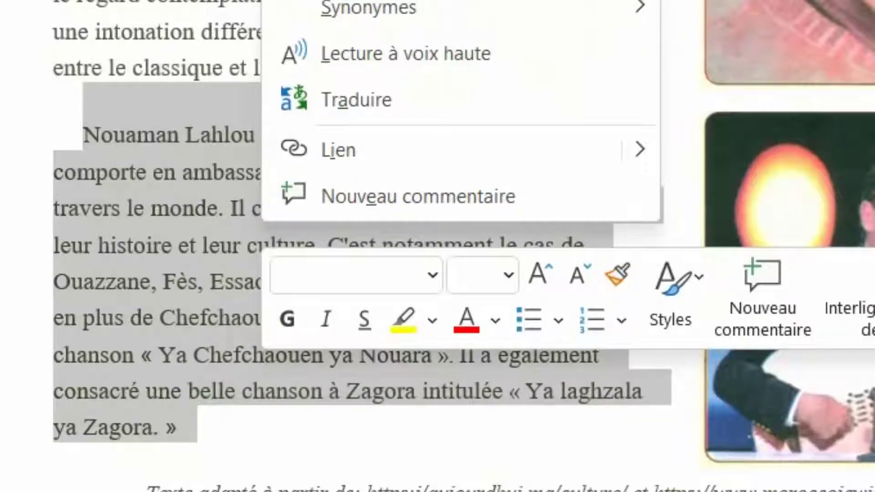
key(Escape)
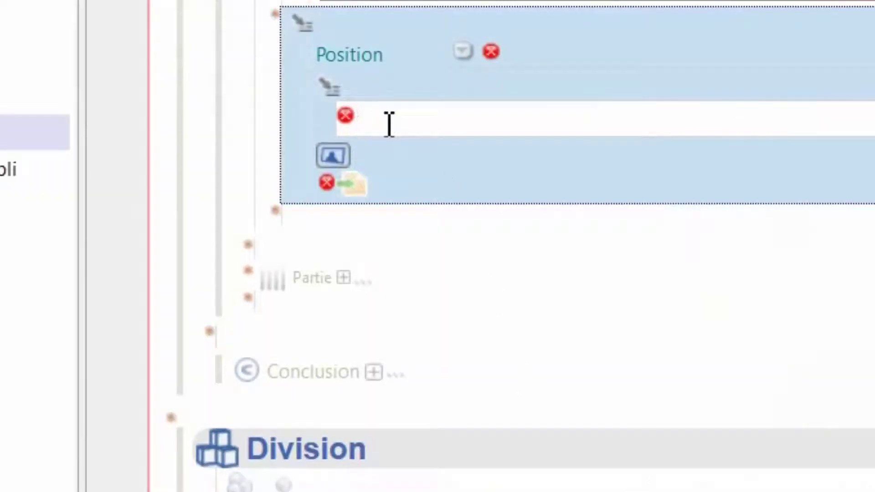
Paste the copied paragraph into the second "Texte illustré" block and set Nouaman Lahlou.png as its illustration.
click(389, 123)
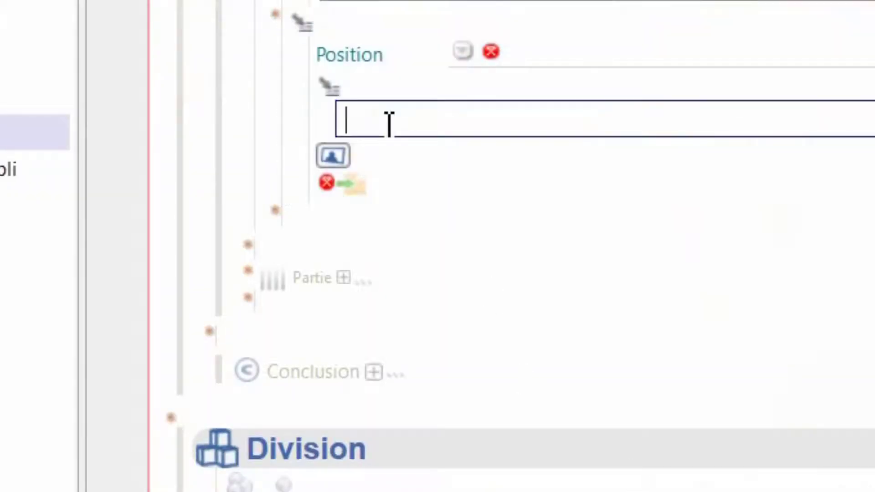
right_click(389, 123)
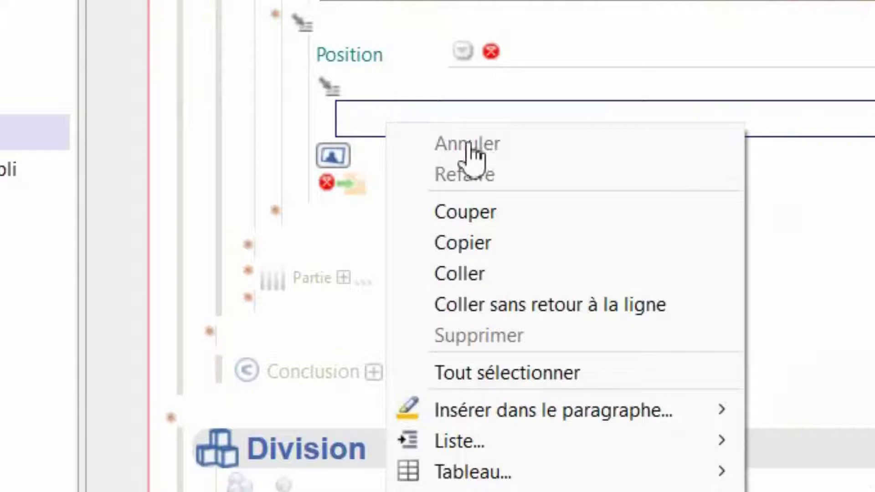
click(488, 275)
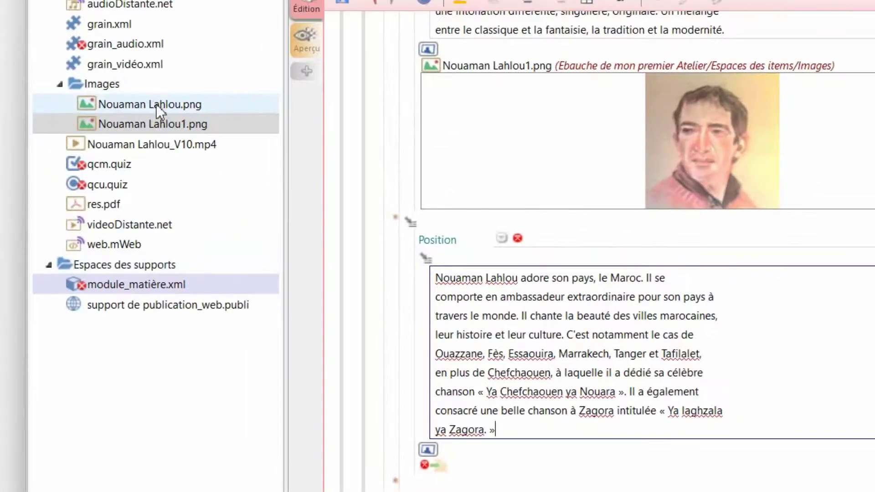
click(156, 104)
drag(156, 103, 449, 468)
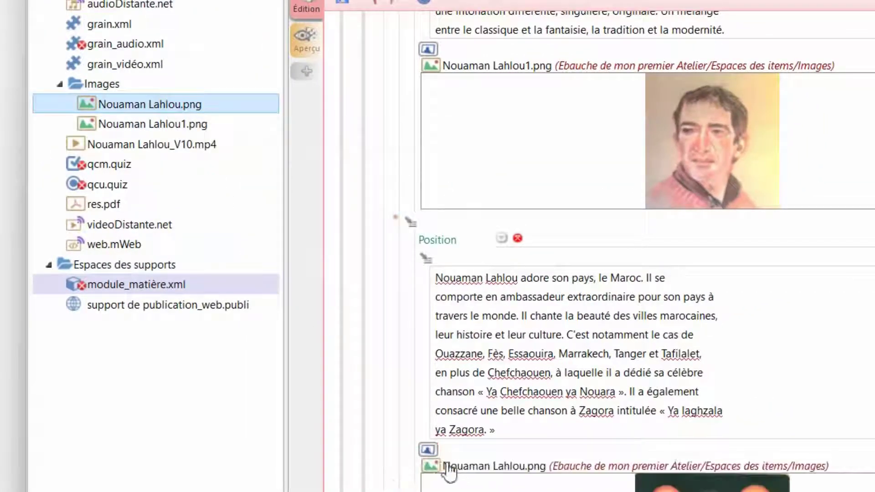
Insert a "Texte" block below the second illustrated text block.
scroll(393, 432, down, 4)
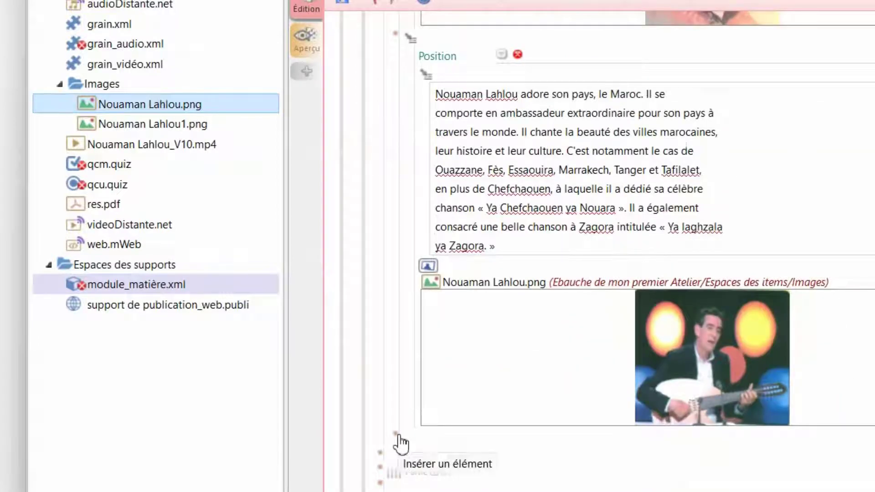
click(399, 437)
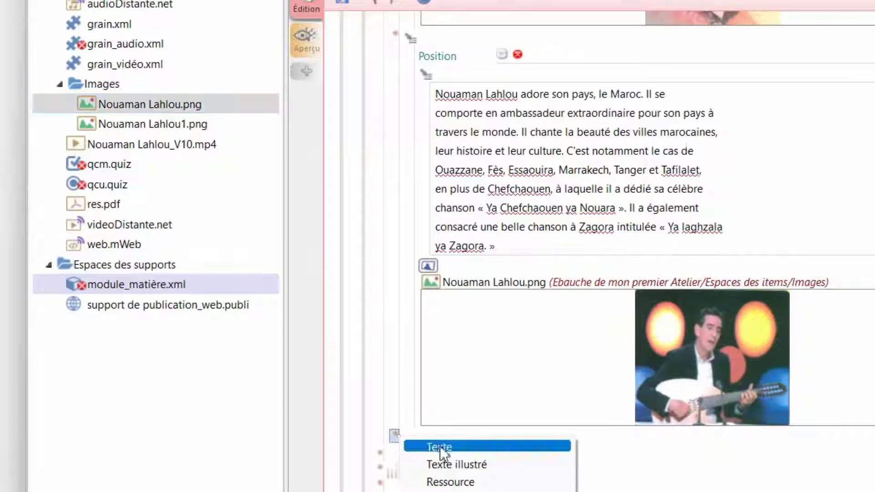
click(441, 447)
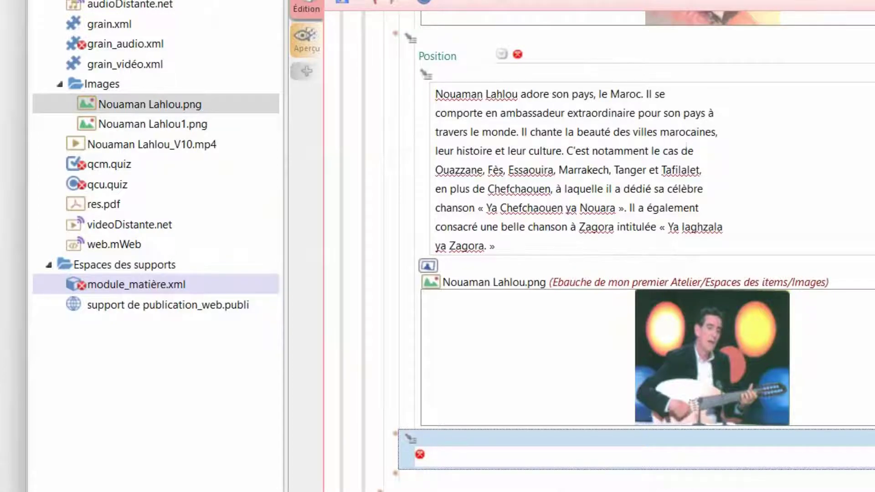
Switch to Word, copy the source line starting "Texte adapté à partir de:" below the second paragraph, and return to Opale.
mouse_move(588, 491)
click(673, 484)
scroll(608, 454, down, 1)
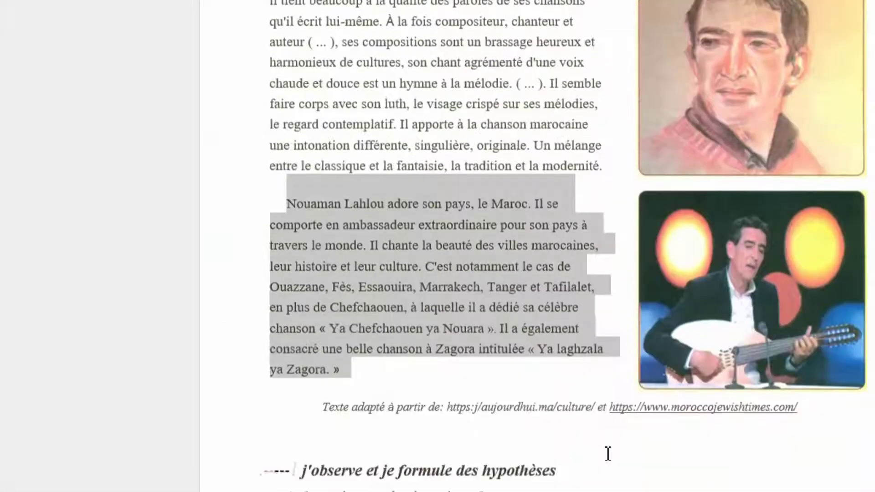
scroll(608, 454, down, 1)
click(323, 359)
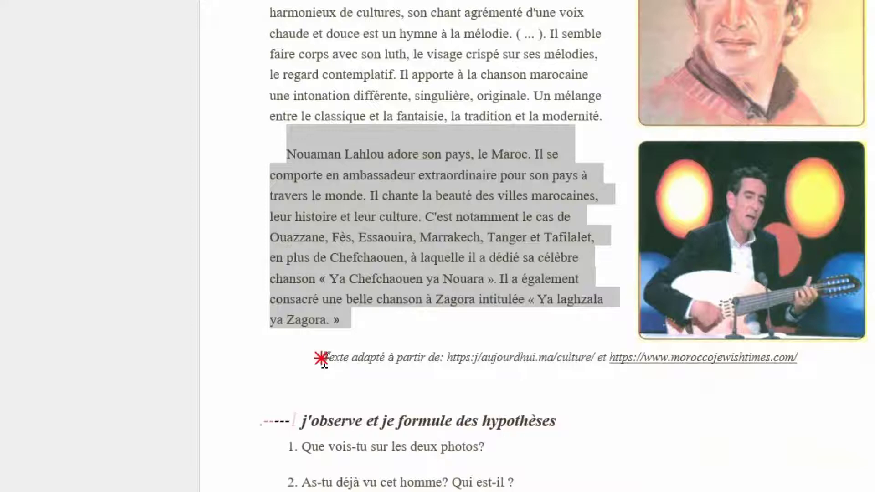
drag(323, 358, 739, 358)
key(ctrl+c)
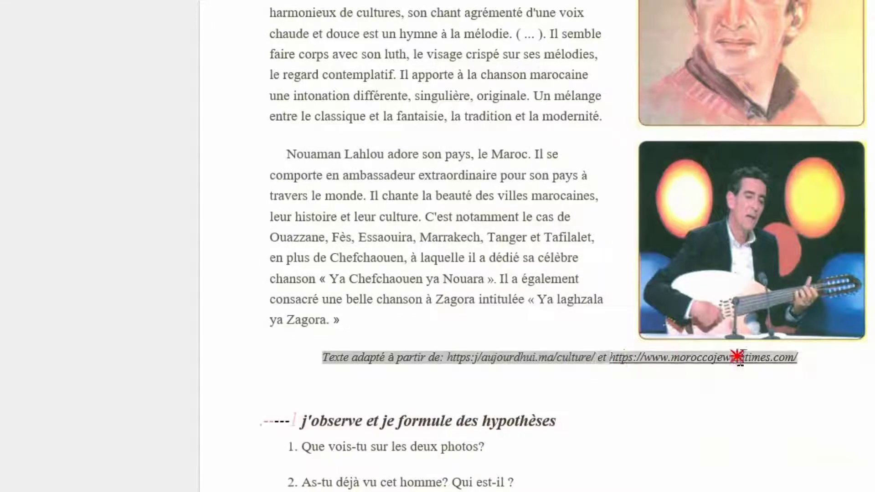
right_click(578, 357)
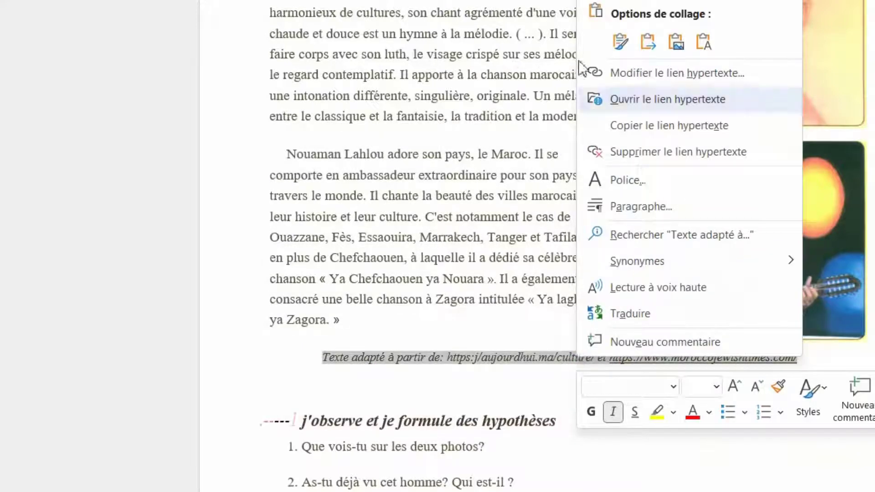
key(Escape)
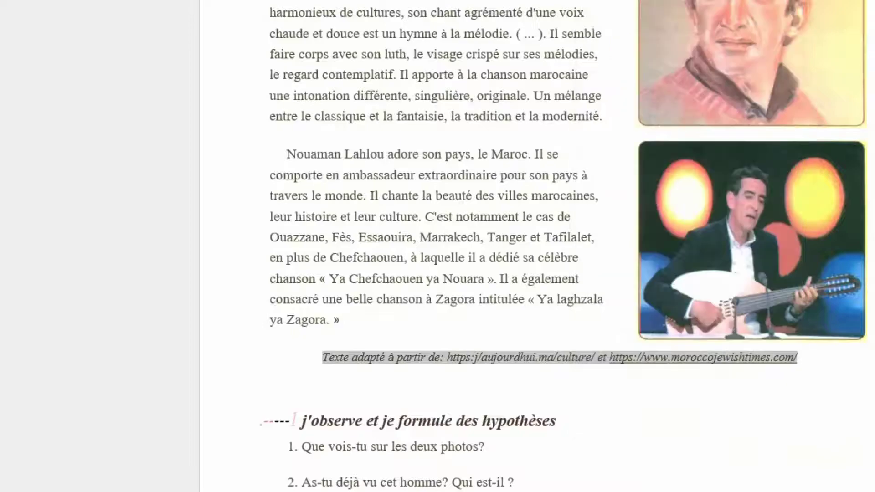
key(alt+Tab)
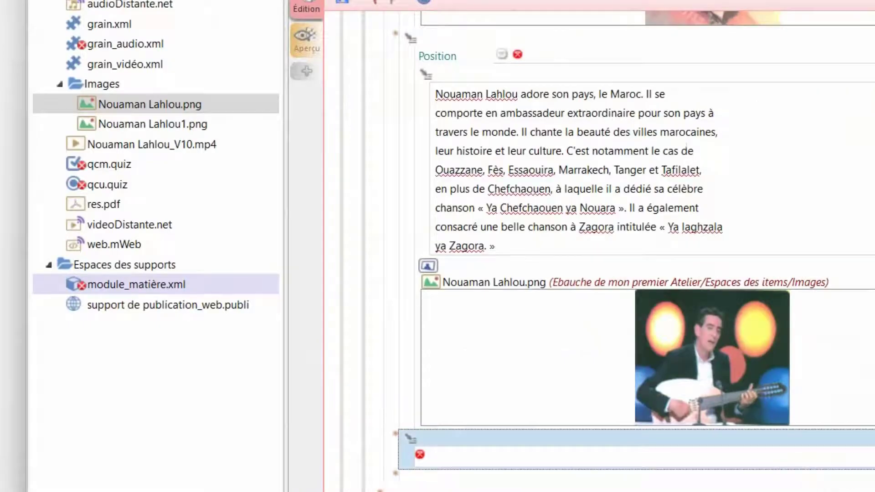
Paste the copied source line starting "Texte adapté à partir de:" into the empty text block below the second illustration.
click(436, 457)
right_click(431, 456)
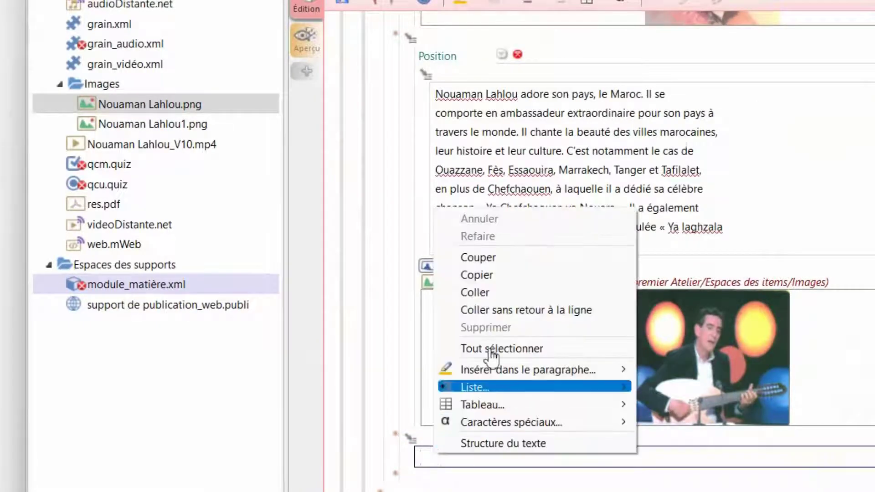
click(483, 295)
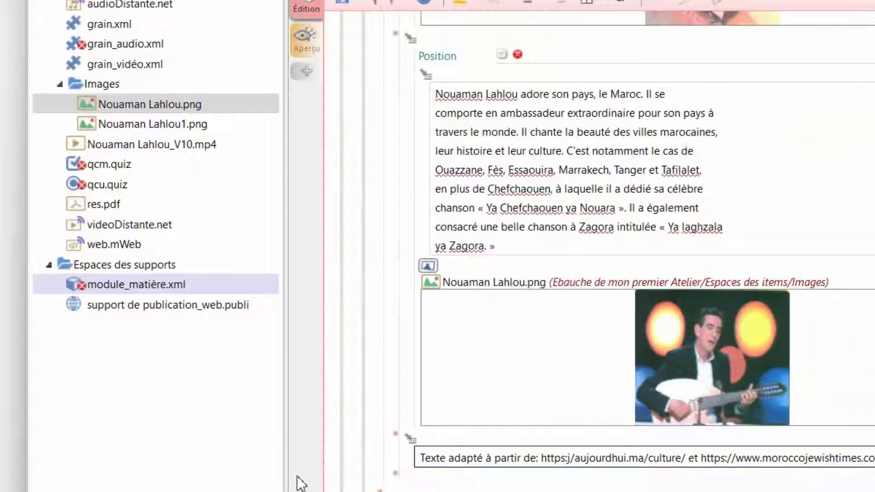
Switch to the numérisation0001 document in Word, copy the heading "Nouaman Lahlou, un style, une voix", and return to Opale.
scroll(827, 175, up, 3)
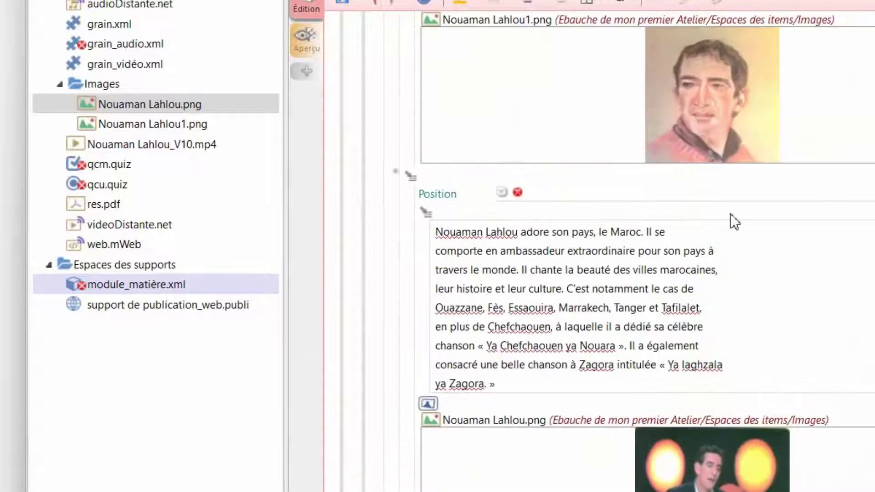
scroll(680, 234, up, 3)
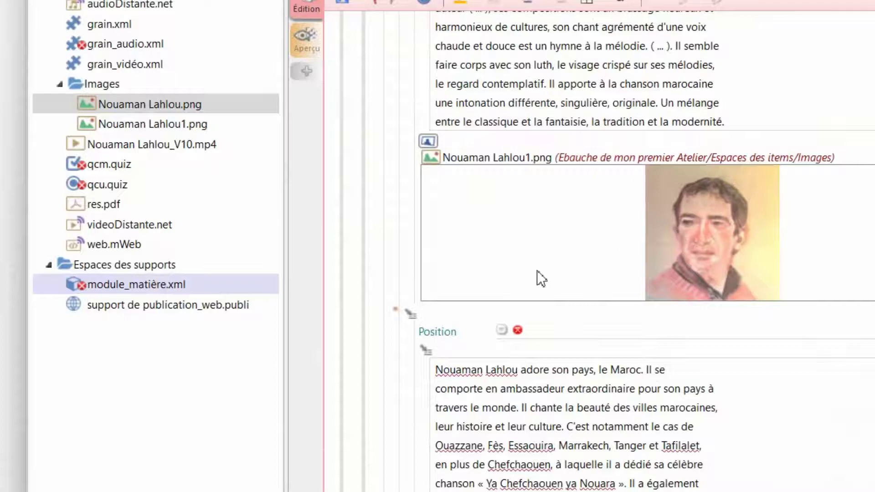
scroll(541, 273, up, 4)
scroll(541, 272, up, 4)
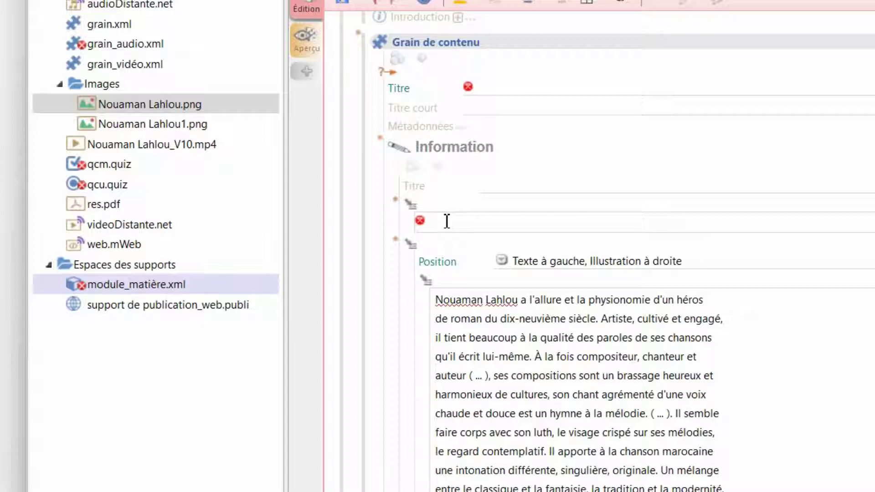
click(447, 221)
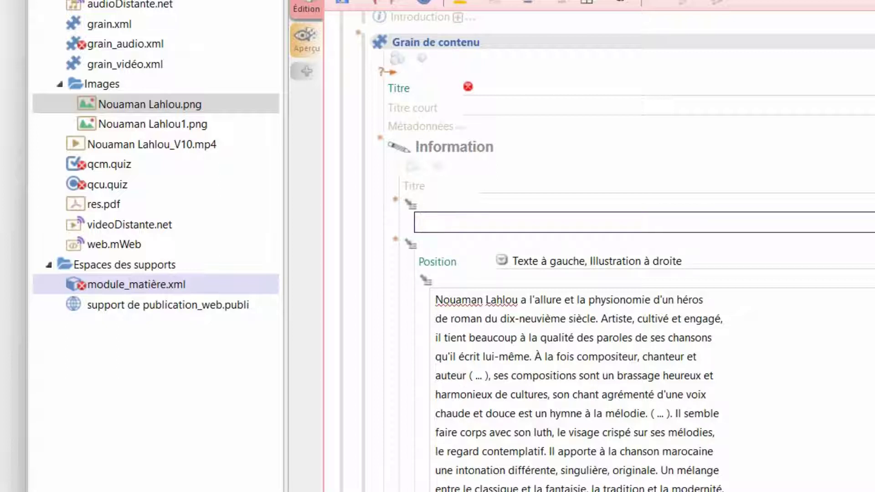
mouse_move(588, 491)
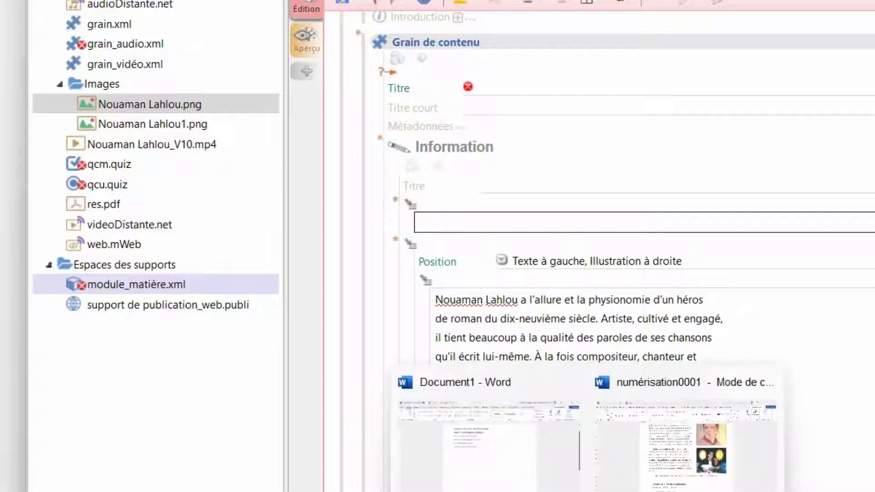
click(680, 486)
scroll(460, 157, up, 5)
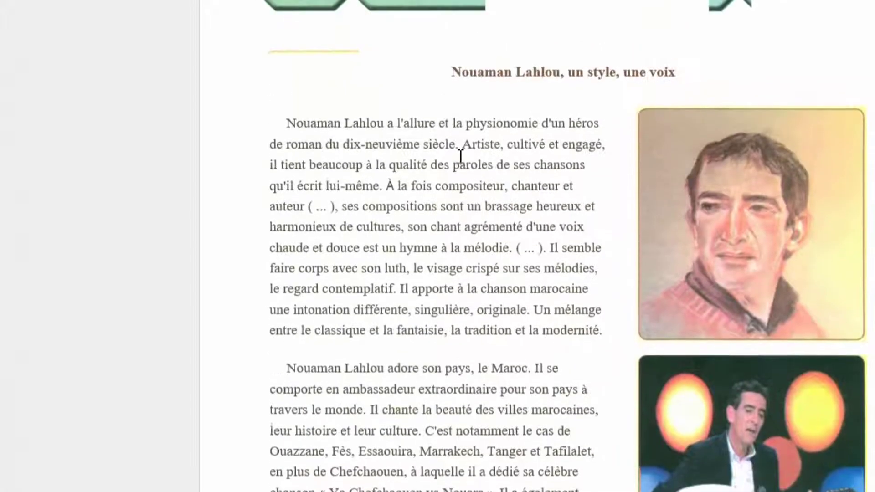
drag(453, 75, 664, 74)
right_click(639, 72)
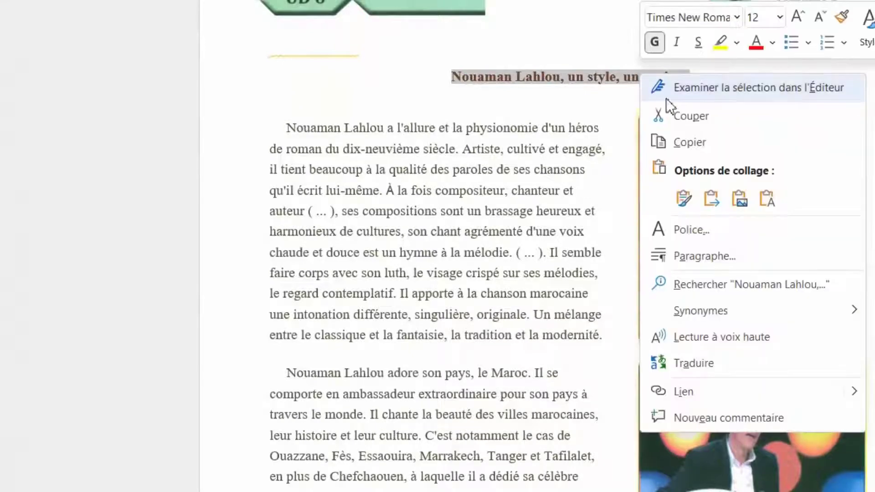
click(689, 143)
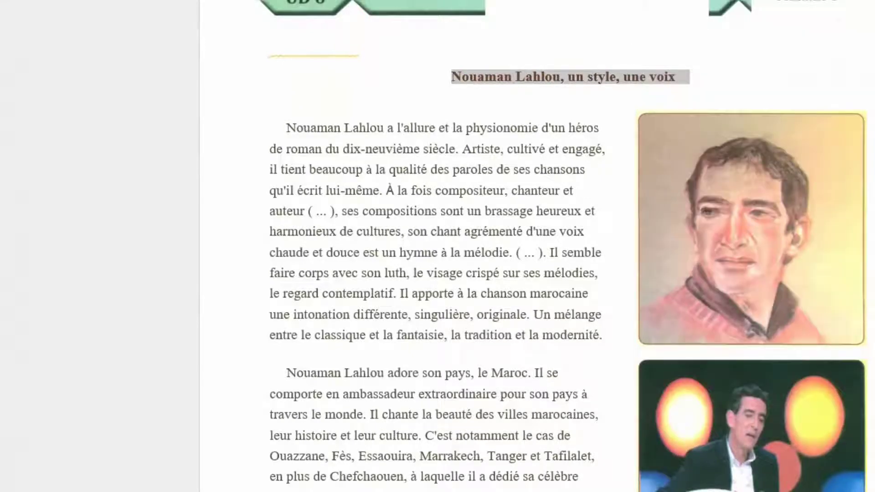
mouse_move(873, 491)
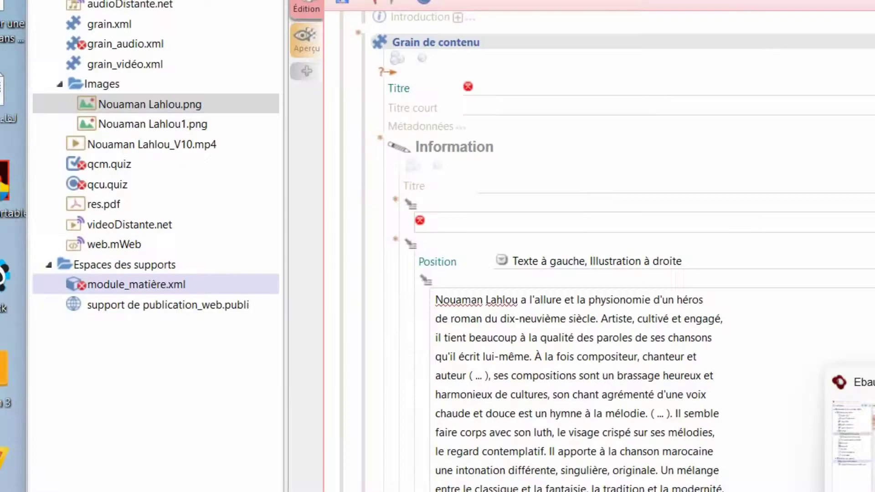
click(873, 456)
Paste the copied heading into the empty text block at the start of the Information section.
click(524, 224)
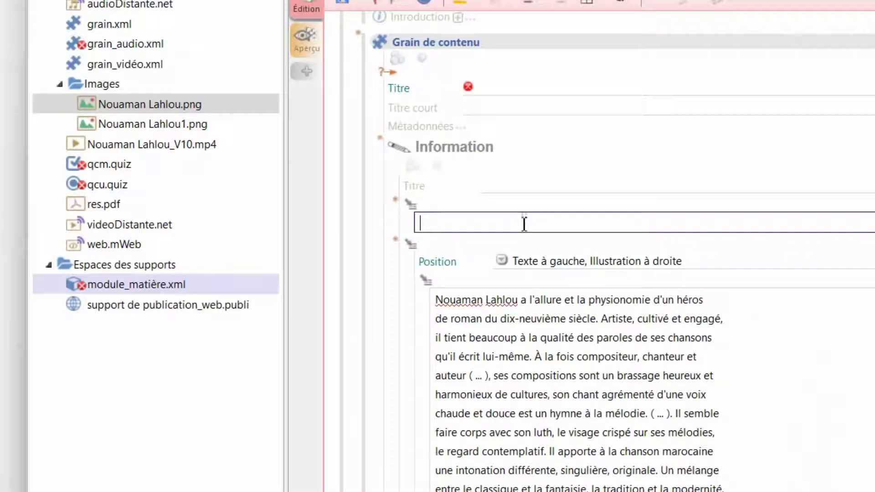
click(435, 225)
right_click(435, 225)
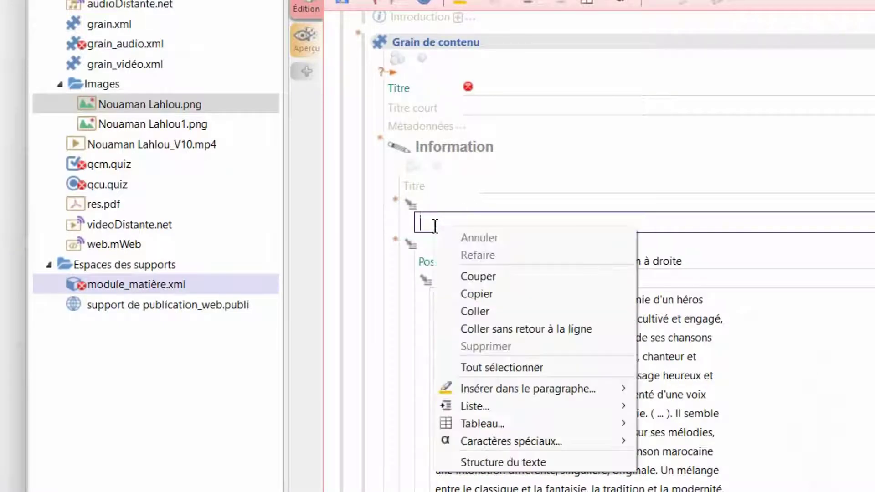
click(501, 314)
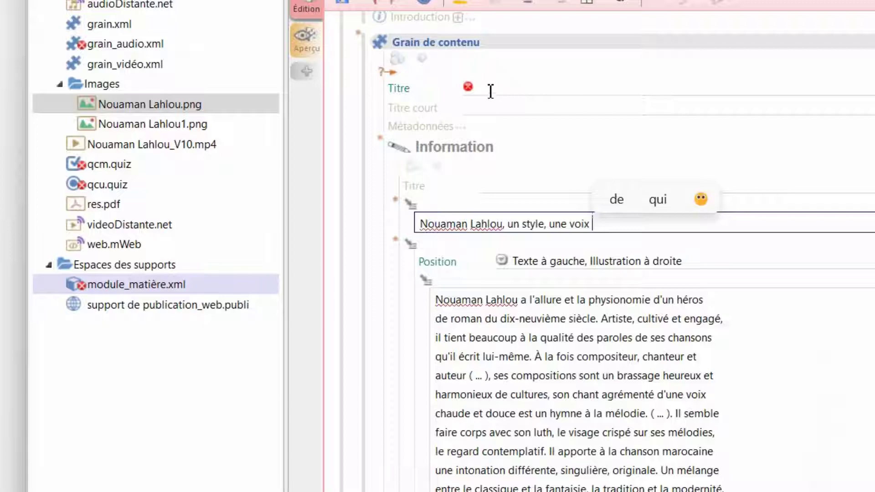
Switch to Document1 in Word, copy "Insérer un texte, un texte illustré et un tableau" without the final period, and return to Opale.
mouse_move(467, 491)
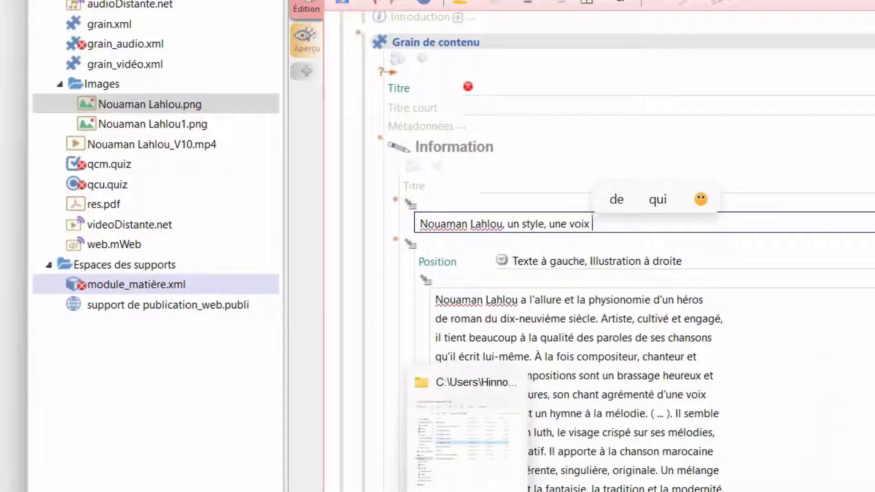
mouse_move(588, 491)
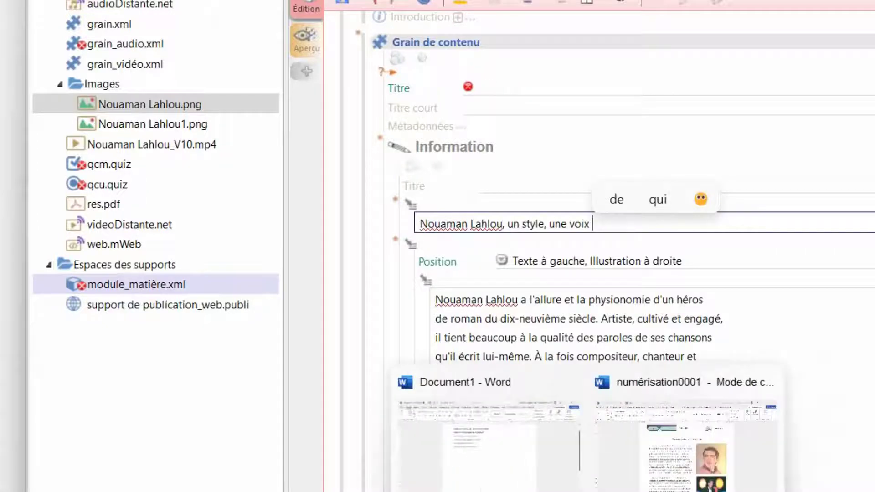
click(481, 479)
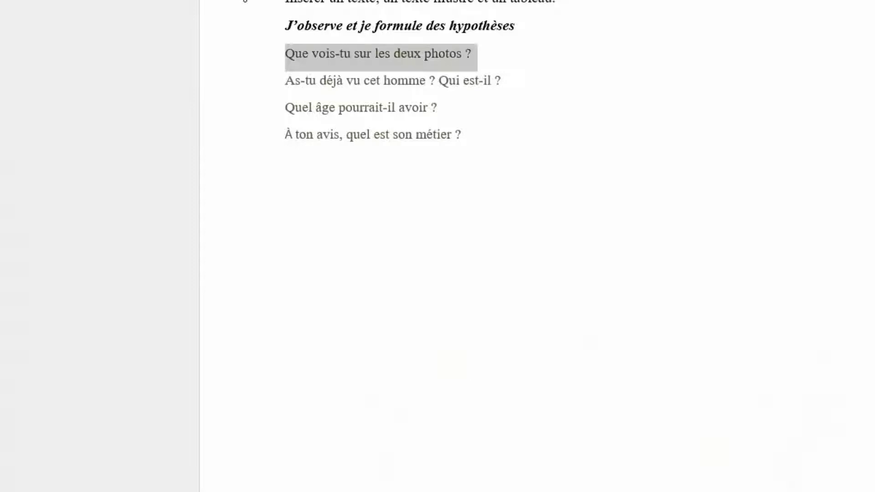
drag(285, 1, 556, 1)
right_click(424, 176)
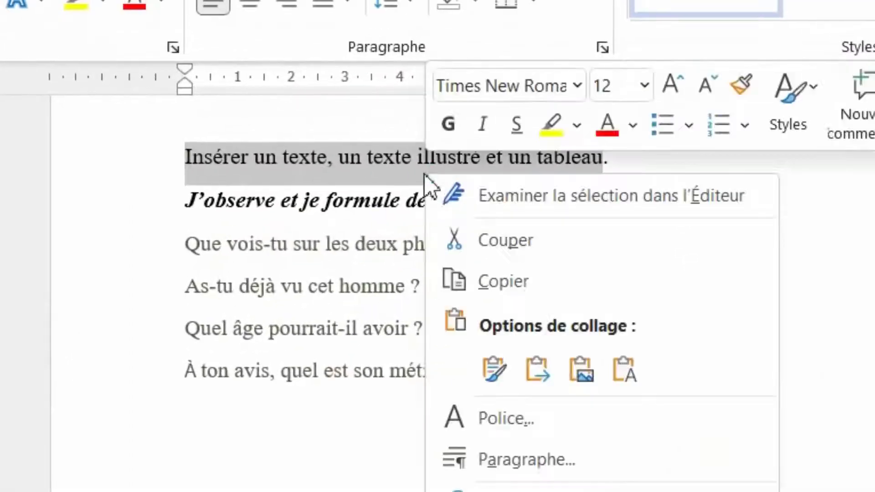
click(501, 286)
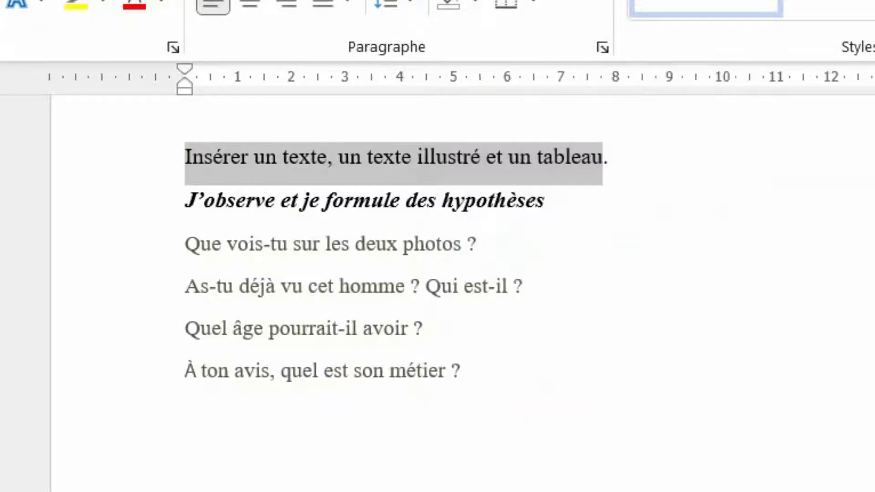
key(alt+Tab)
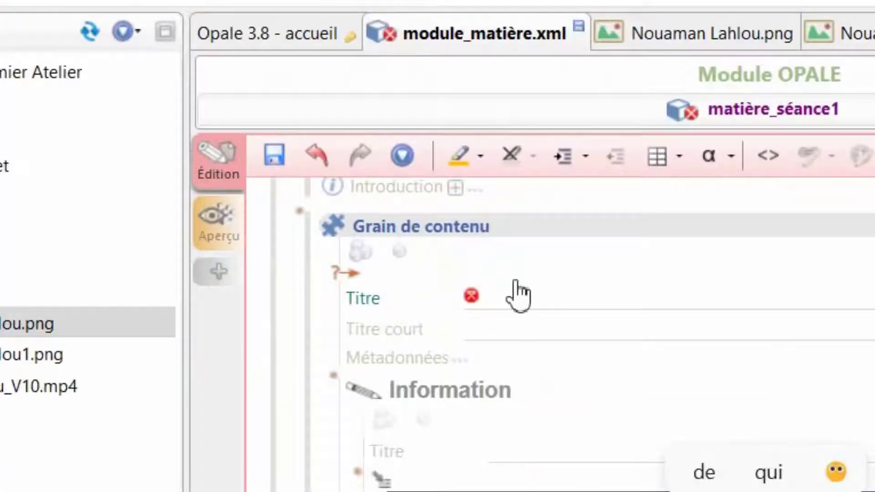
Paste the copied line "Insérer un texte, un texte illustré et un tableau" as the title of the Division.
scroll(555, 309, up, 5)
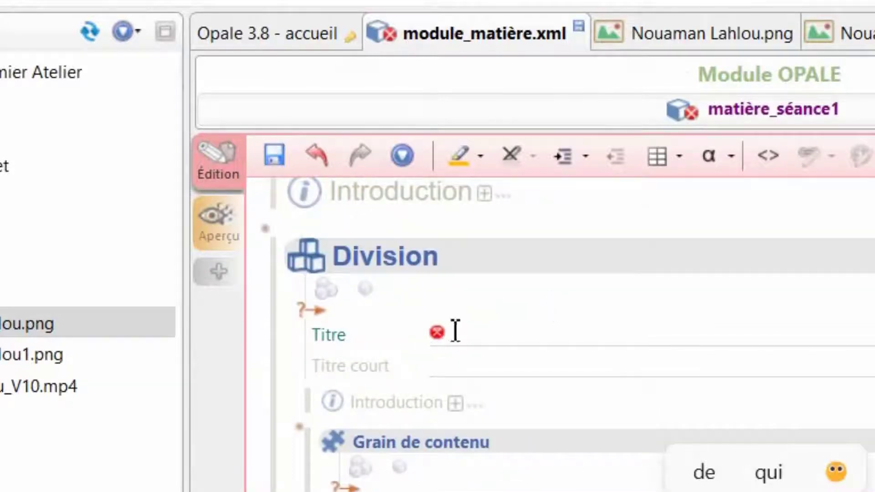
click(461, 333)
right_click(460, 333)
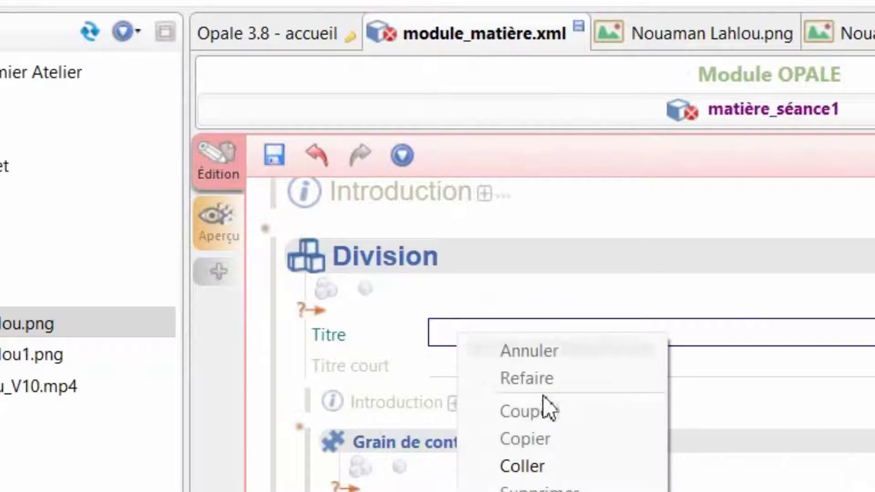
click(533, 467)
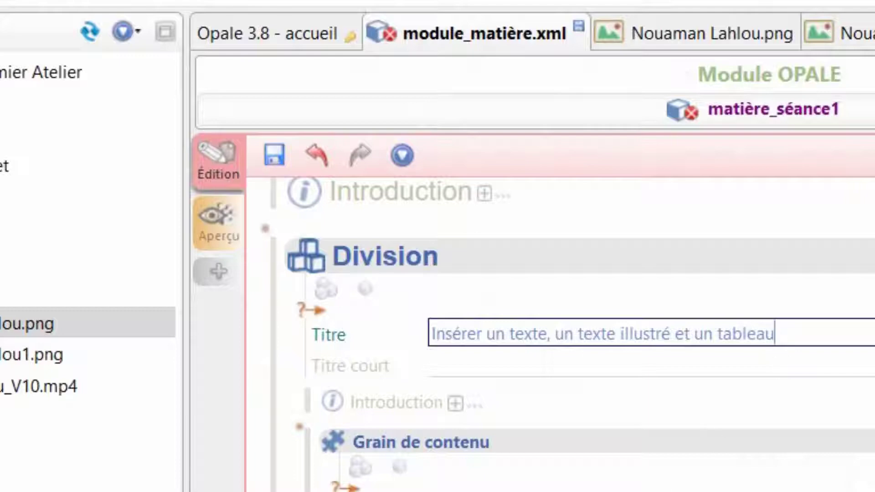
Copy "Nouaman Lahlou, un style, une voix" from the first text block and paste it as the title of the Grain de contenu.
click(775, 490)
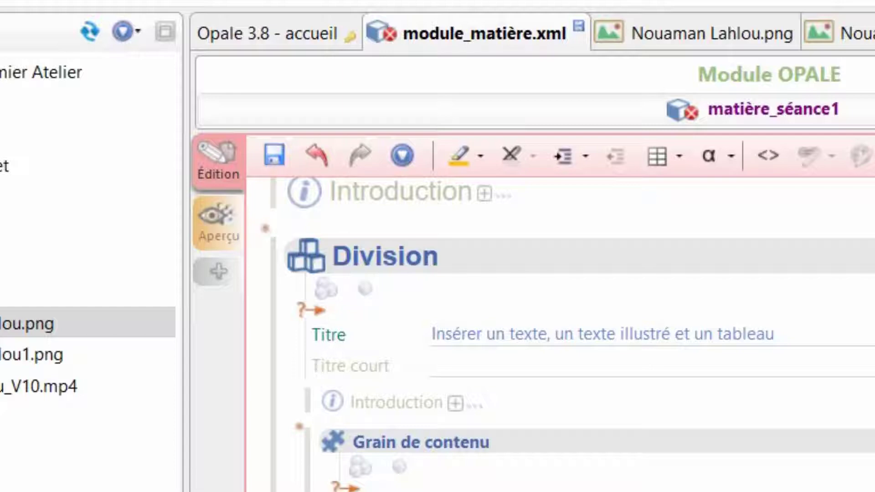
right_click(519, 490)
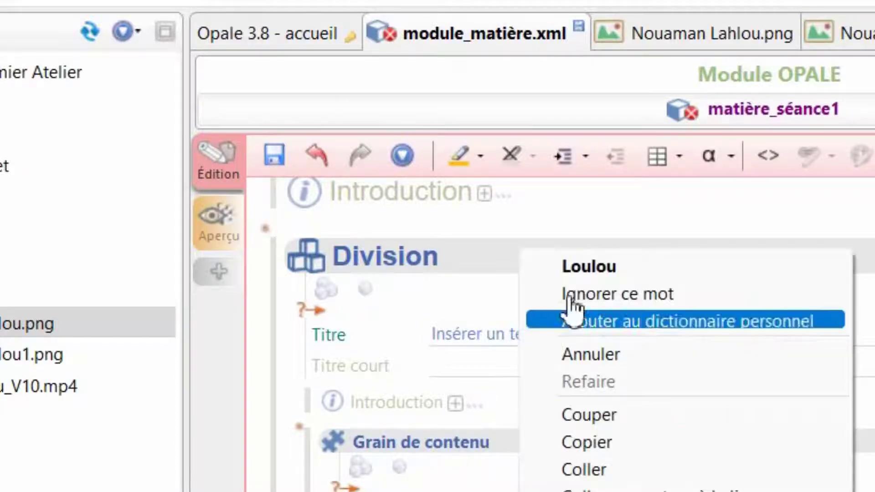
click(610, 445)
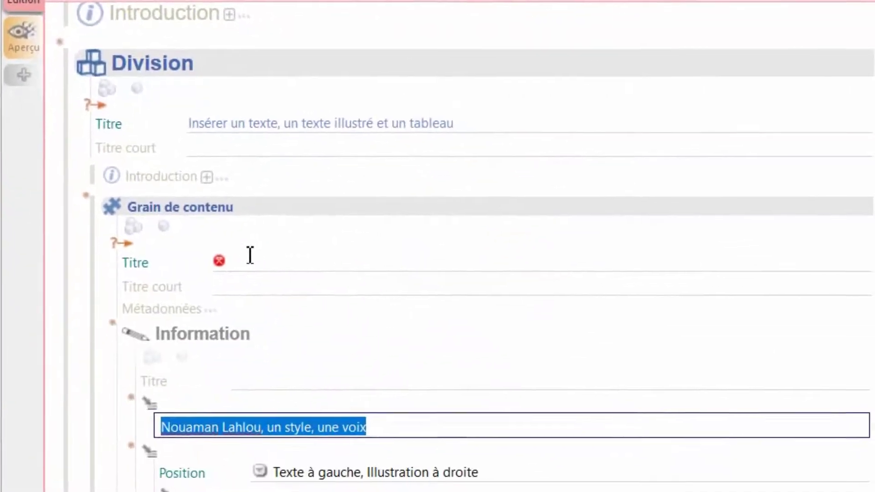
click(249, 256)
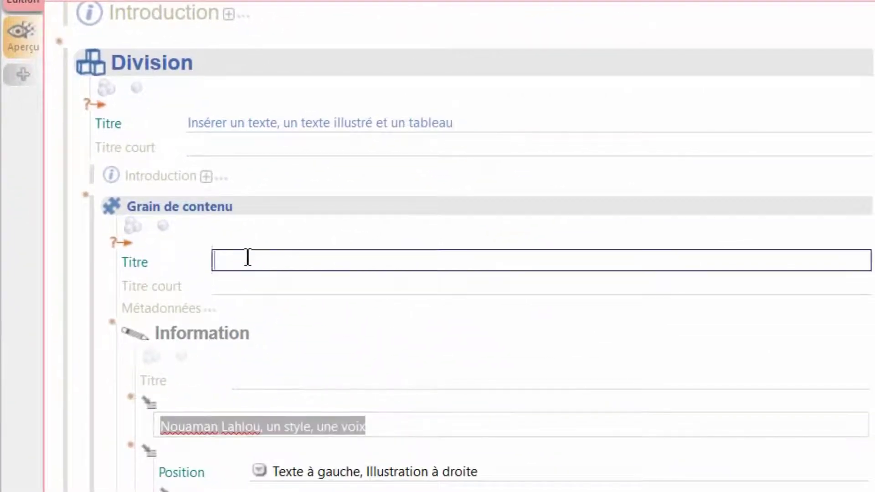
right_click(248, 257)
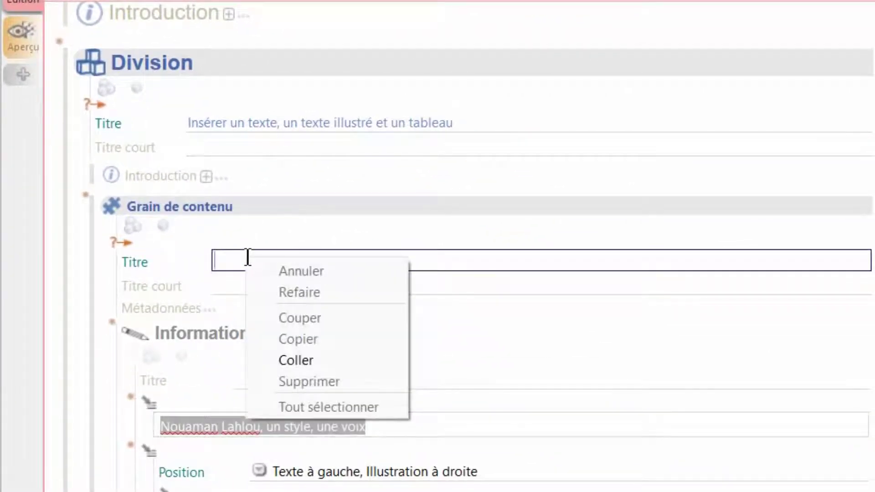
click(295, 360)
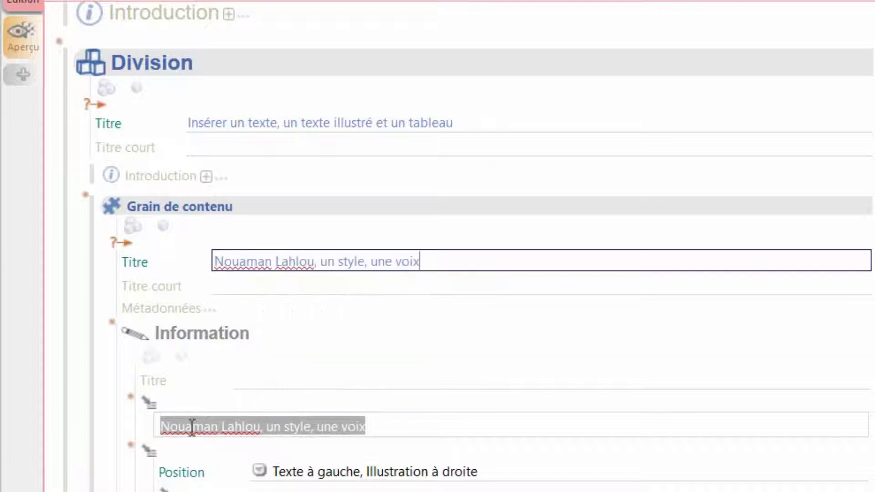
Remove the text block containing "Nouaman Lahlou, un style, une voix" from the Information section.
click(145, 401)
right_click(145, 401)
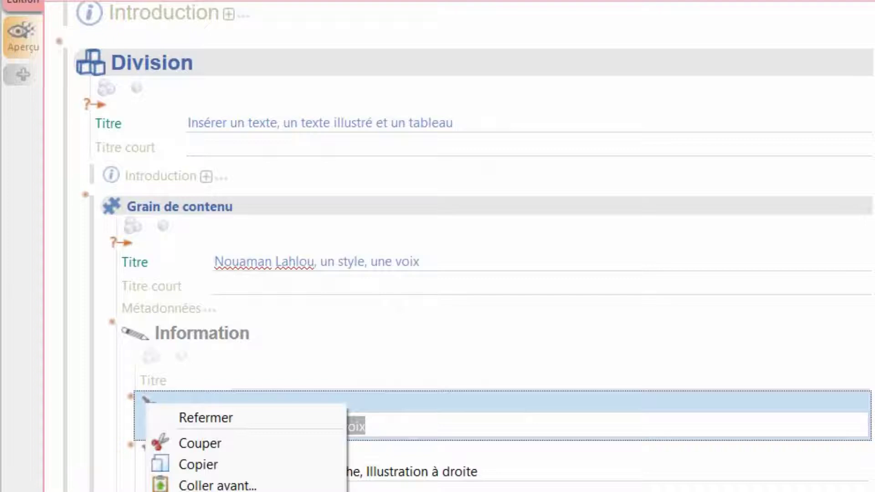
click(205, 491)
Set the position of the second illustrated text to "Texte à gauche, Illustration à droite" and save the module.
scroll(496, 333, down, 5)
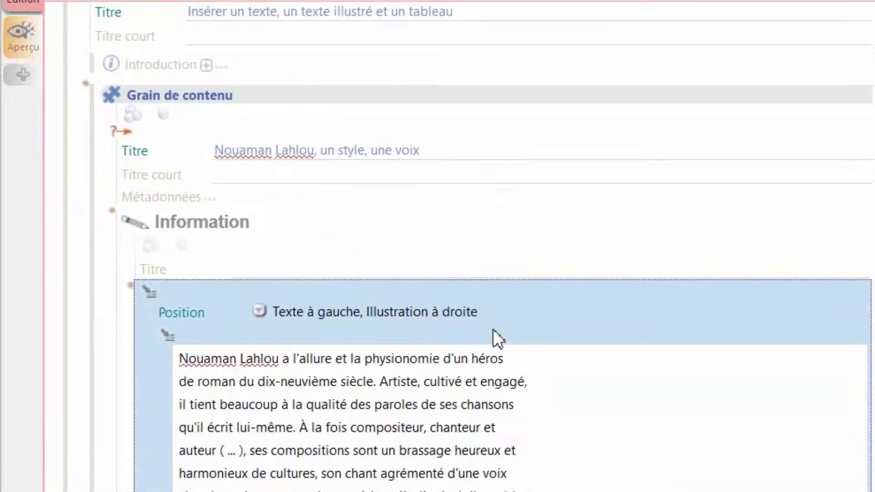
scroll(513, 335, down, 3)
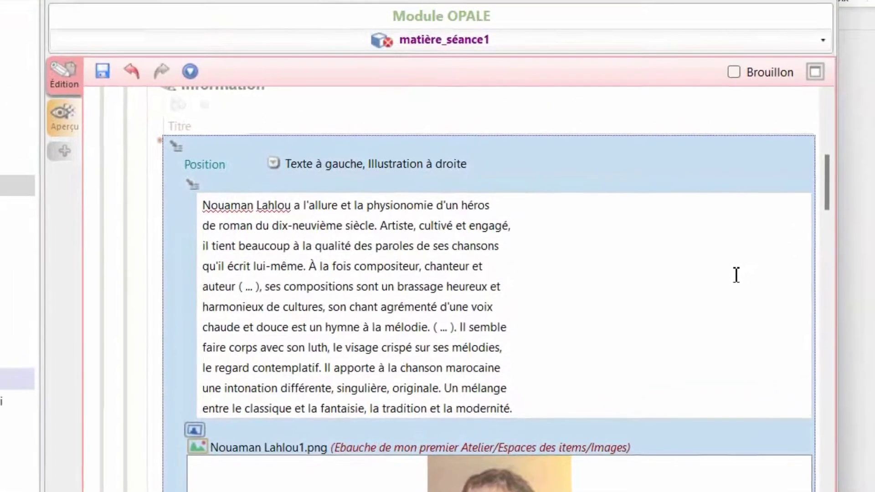
scroll(737, 276, down, 4)
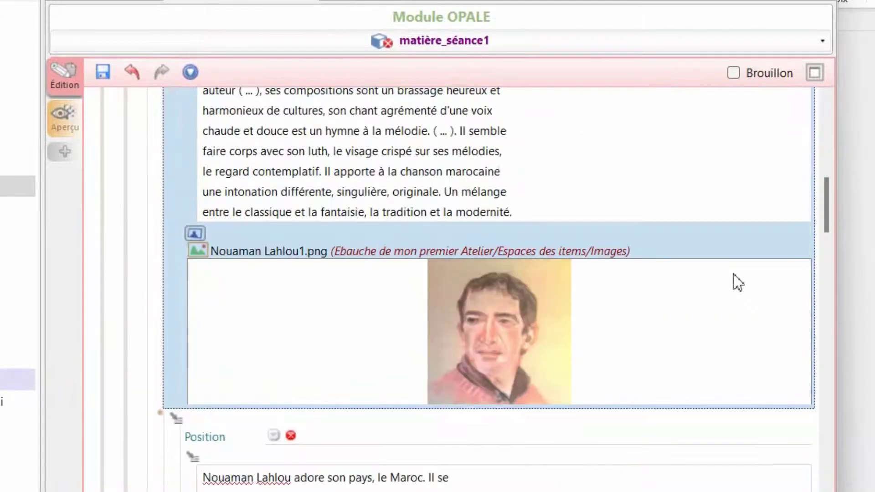
scroll(307, 446, down, 2)
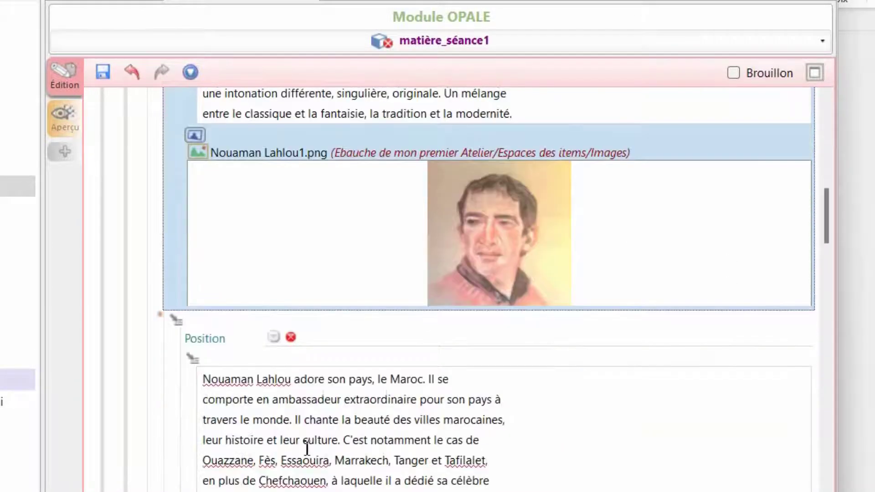
click(291, 340)
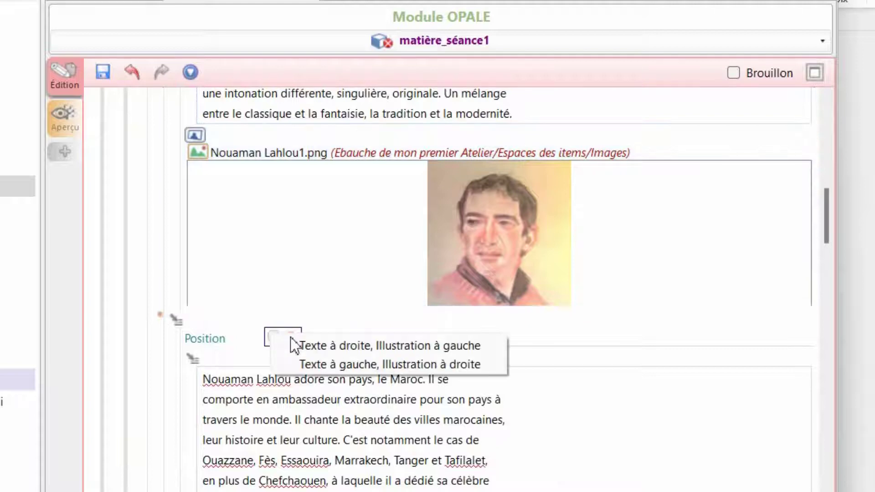
click(341, 366)
scroll(579, 428, down, 2)
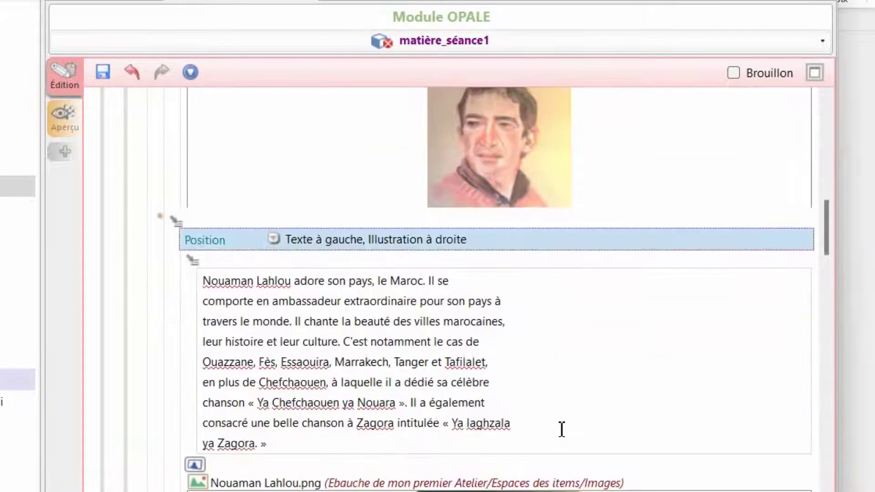
scroll(661, 369, down, 1)
scroll(673, 346, down, 2)
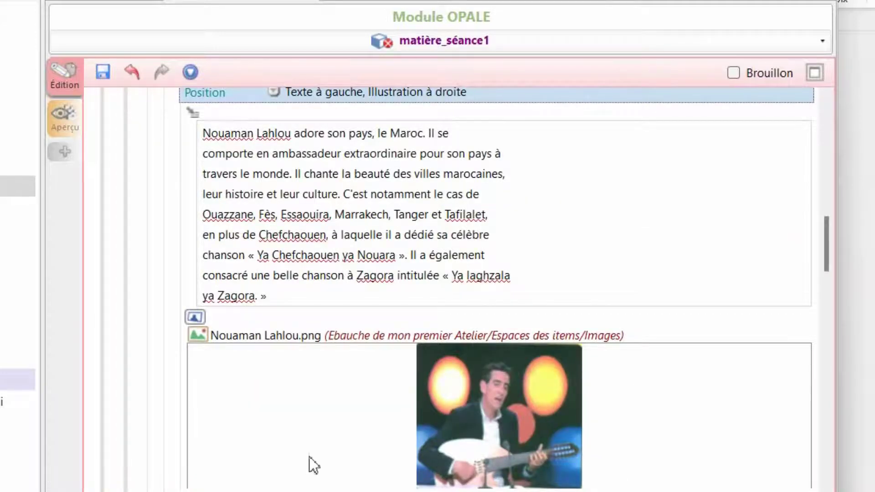
click(103, 73)
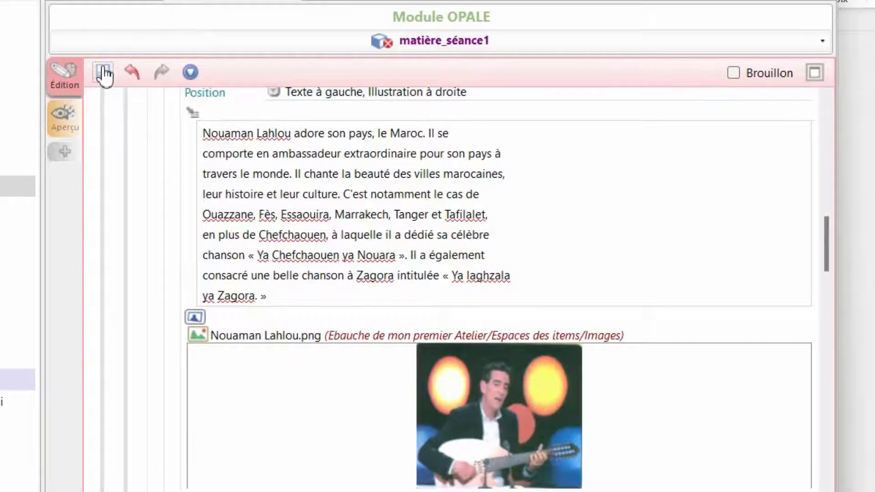
Preview the module and review the "Nouaman Lahlou, un style, une voix" page with its texts and images.
click(61, 127)
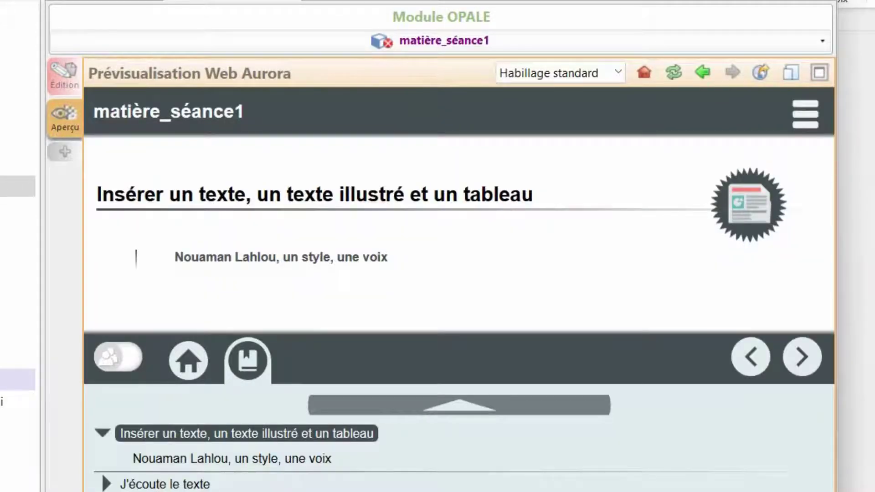
click(801, 359)
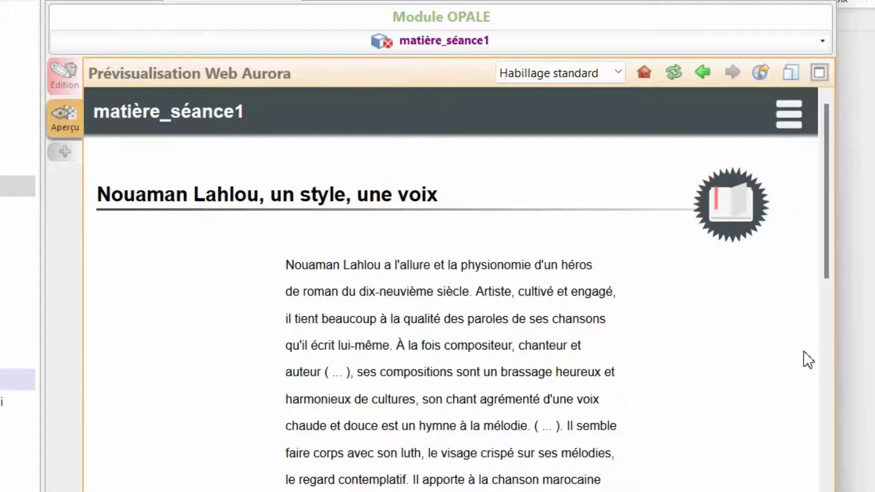
scroll(808, 360, down, 15)
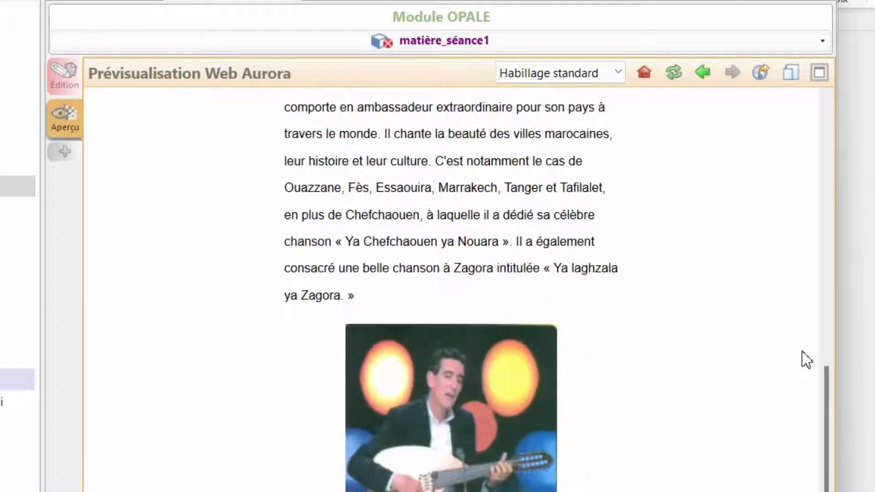
scroll(801, 358, up, 6)
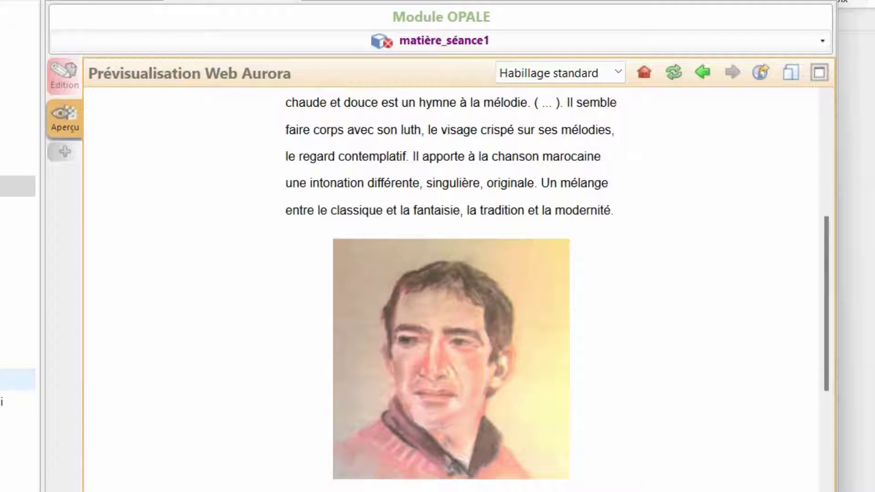
Open support de publication_web.publi and generate the Support web Aurora publication with the Sunrise skin.
double_click(2, 401)
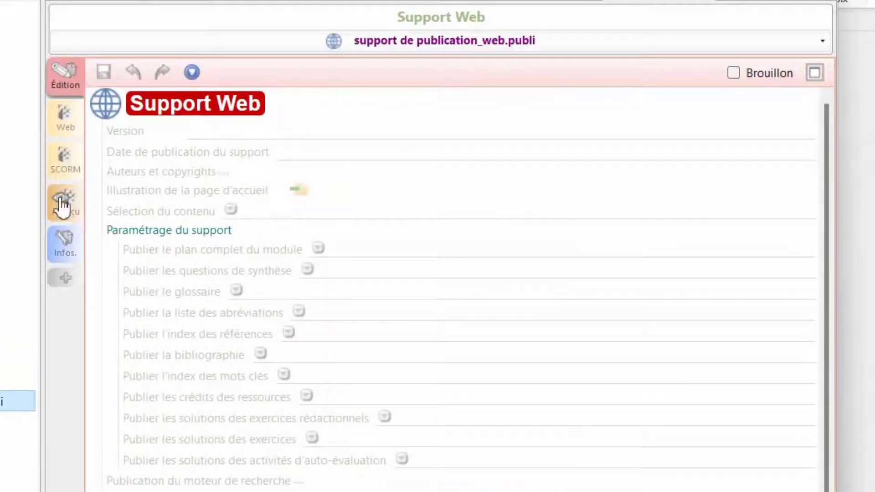
click(69, 121)
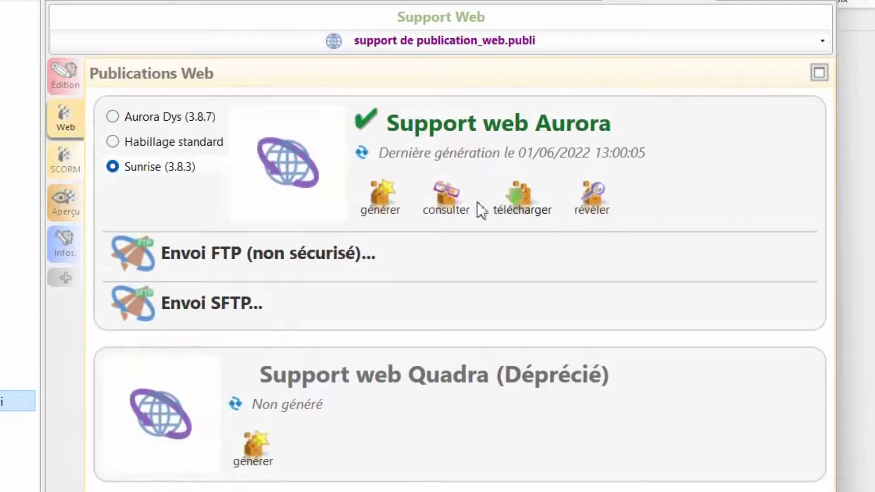
click(380, 193)
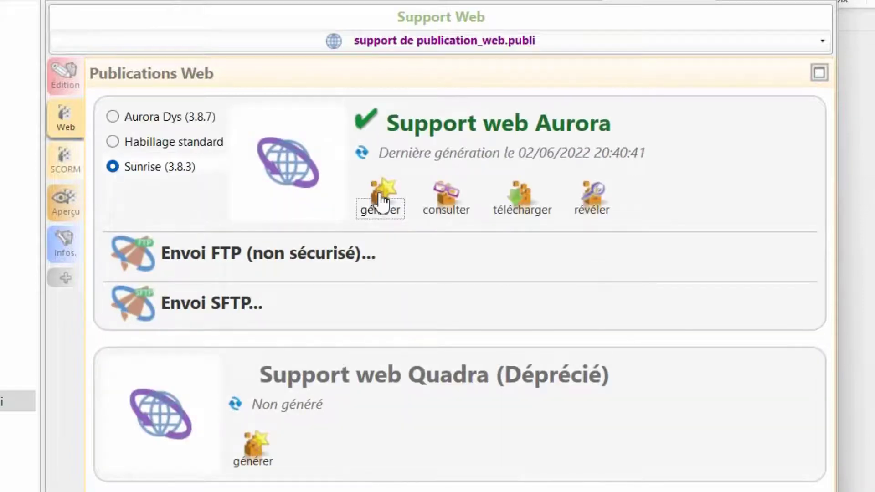
Consult the generated web publication and check the layout of the Nouaman Lahlou page down to the source line.
click(444, 201)
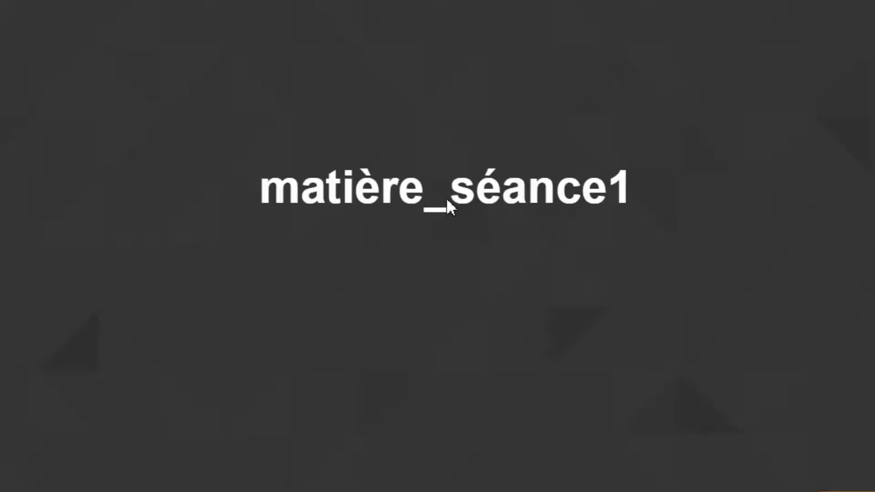
click(745, 438)
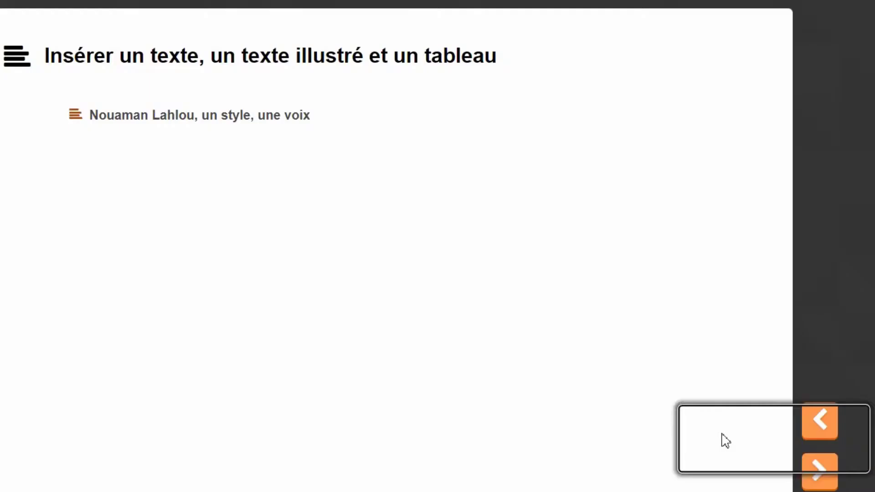
click(819, 472)
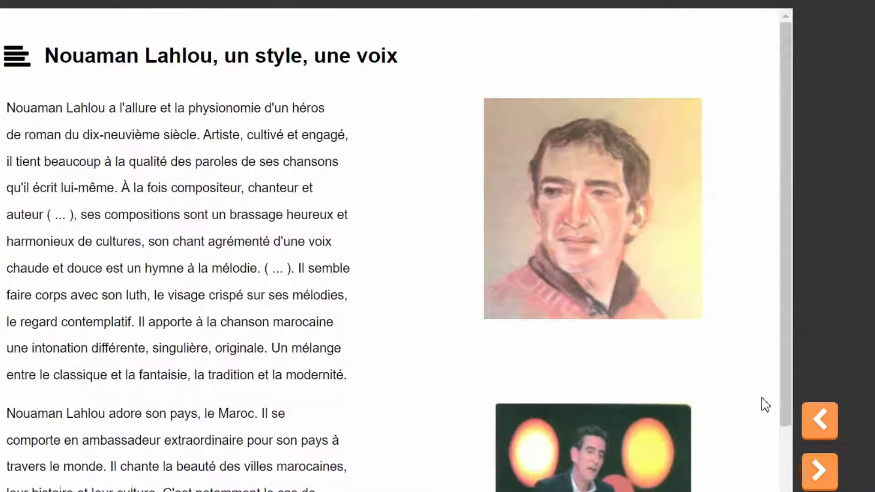
drag(792, 345, 784, 452)
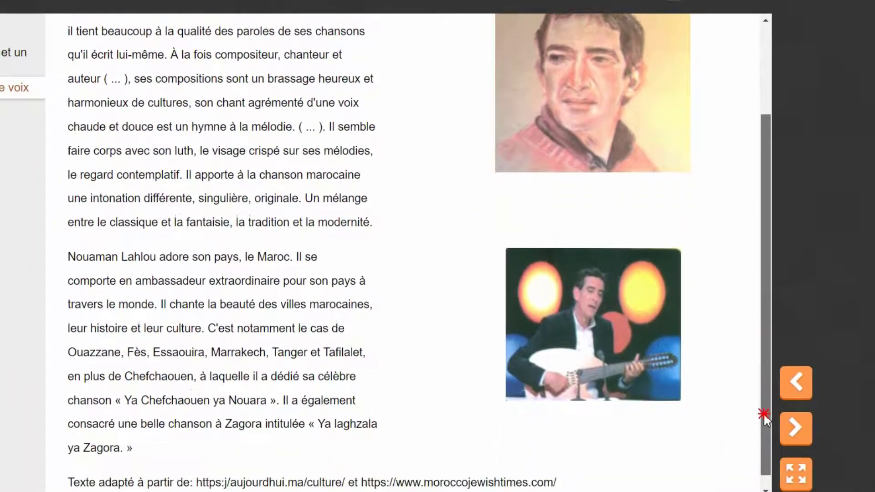
drag(765, 413, 758, 432)
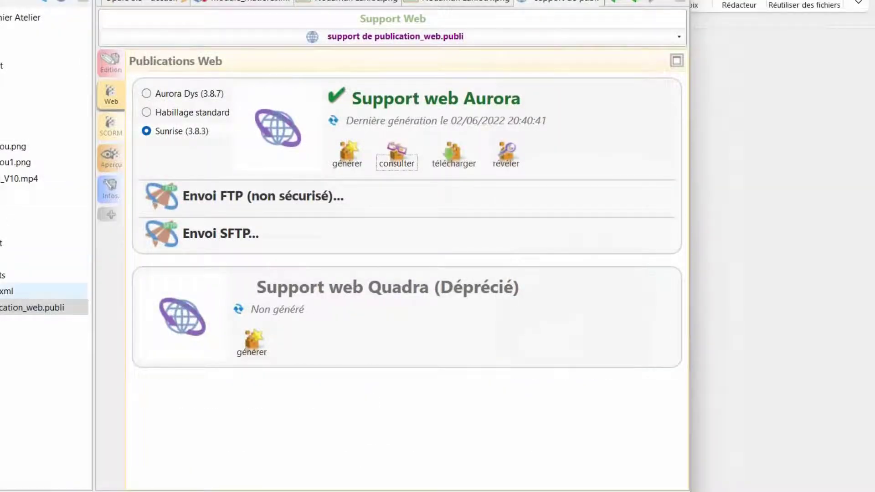
Reopen the matière_séance1 module for editing at the end of its first content grain.
click(27, 291)
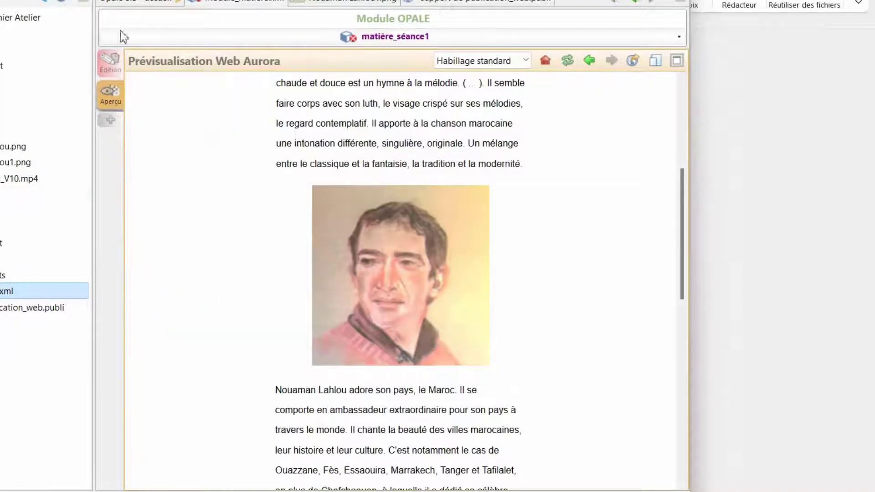
click(116, 72)
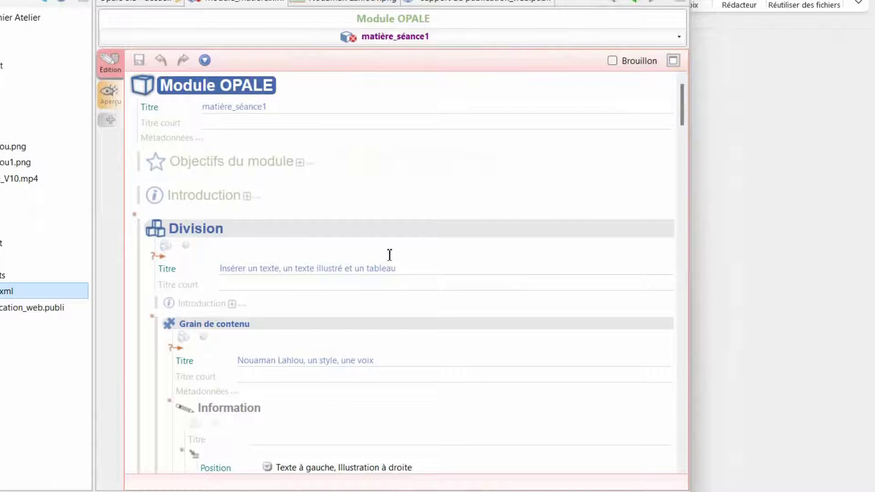
scroll(389, 251, down, 4)
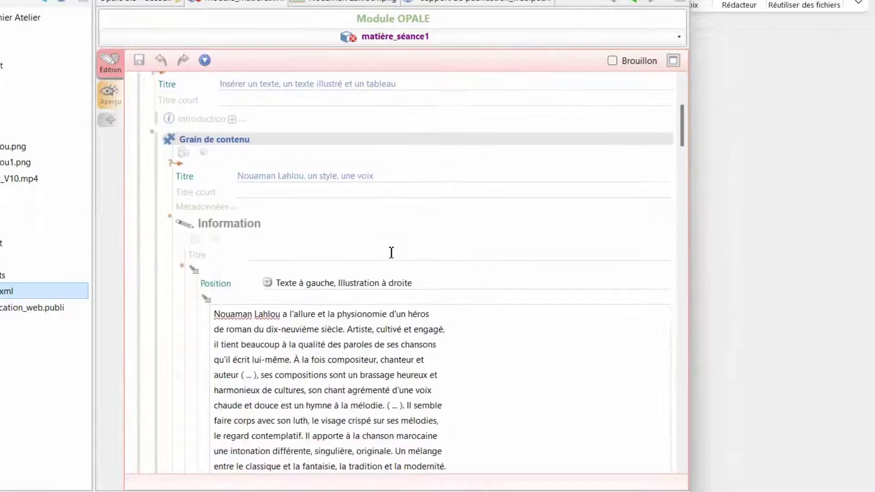
scroll(391, 253, down, 10)
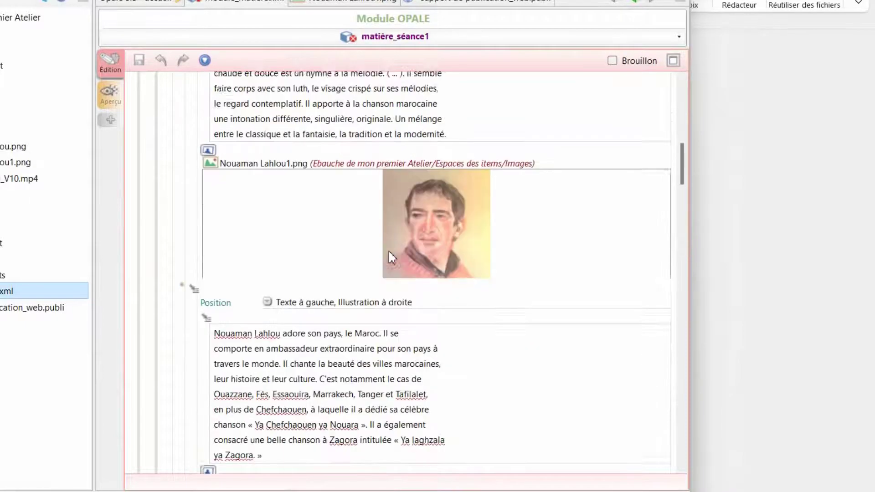
scroll(391, 252, down, 5)
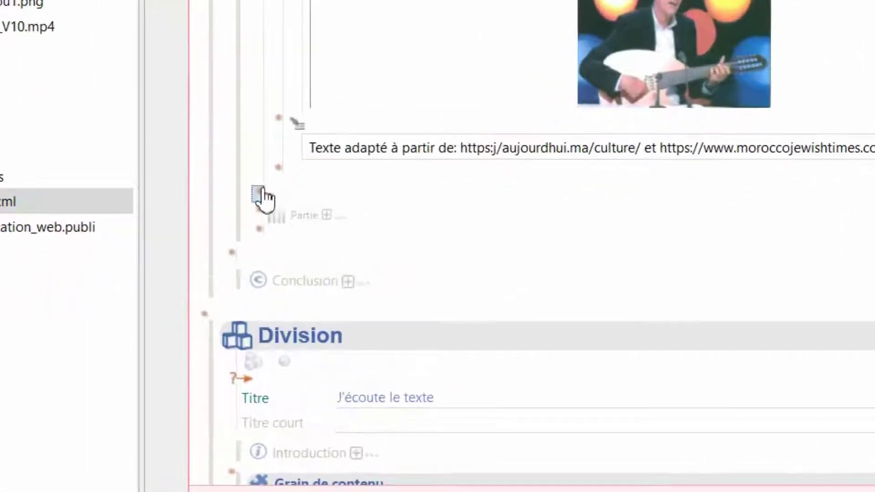
Add a second Grain de contenu with internalised content after the Nouaman Lahlou grain in the first Division.
click(175, 286)
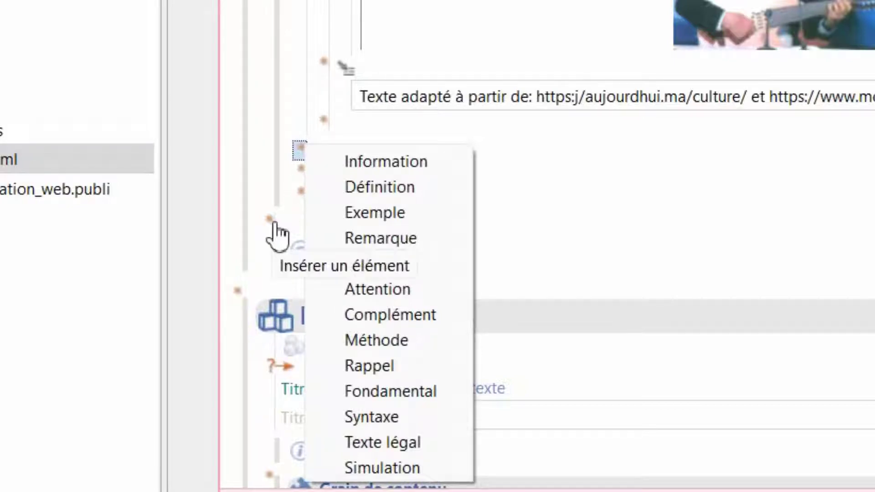
key(Escape)
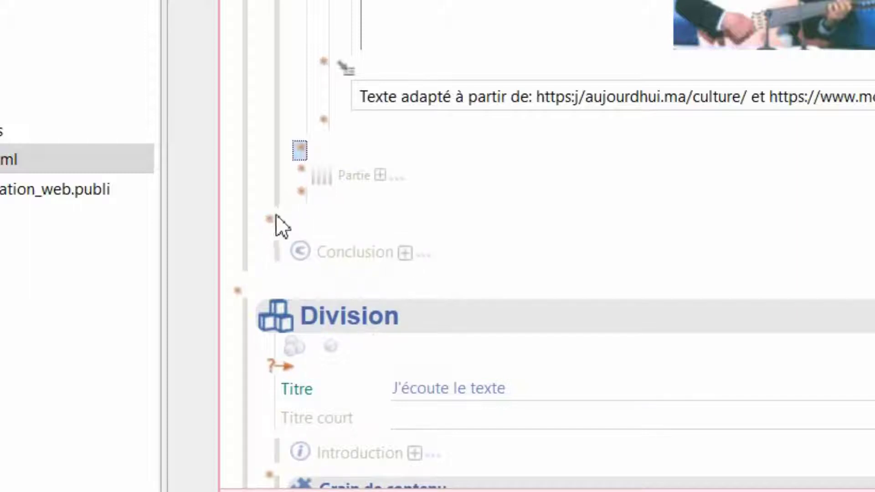
click(270, 220)
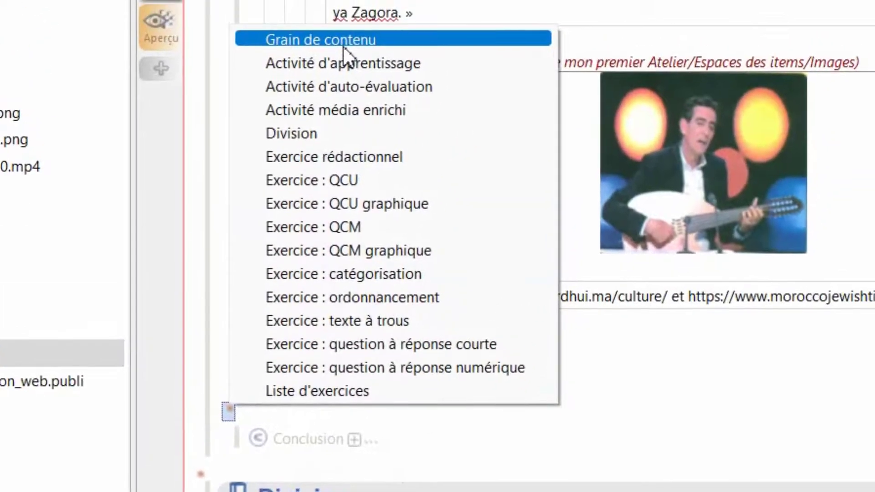
click(344, 43)
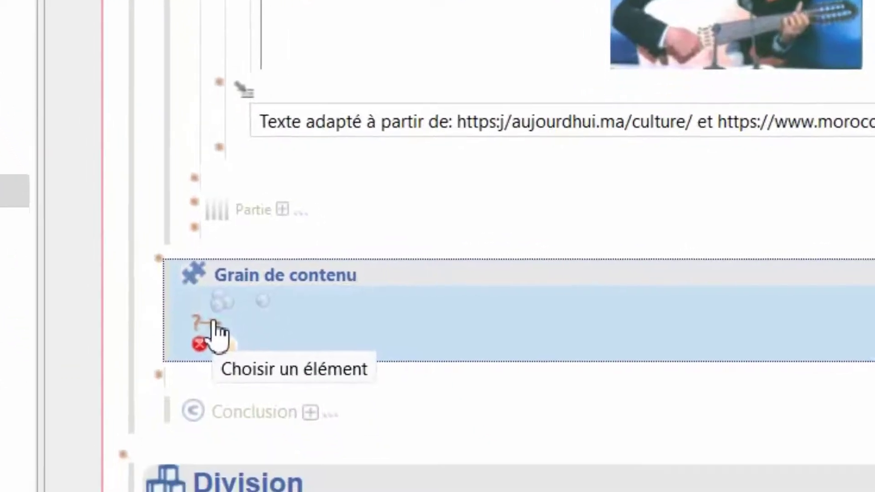
click(266, 450)
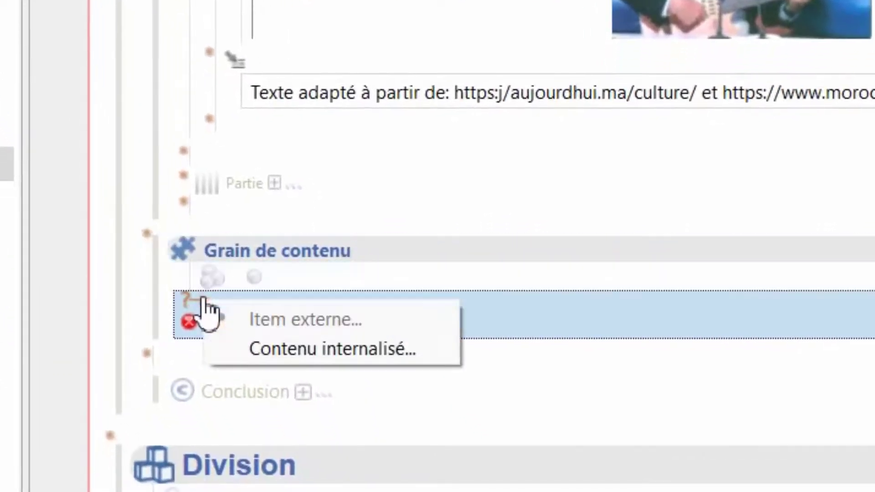
click(301, 348)
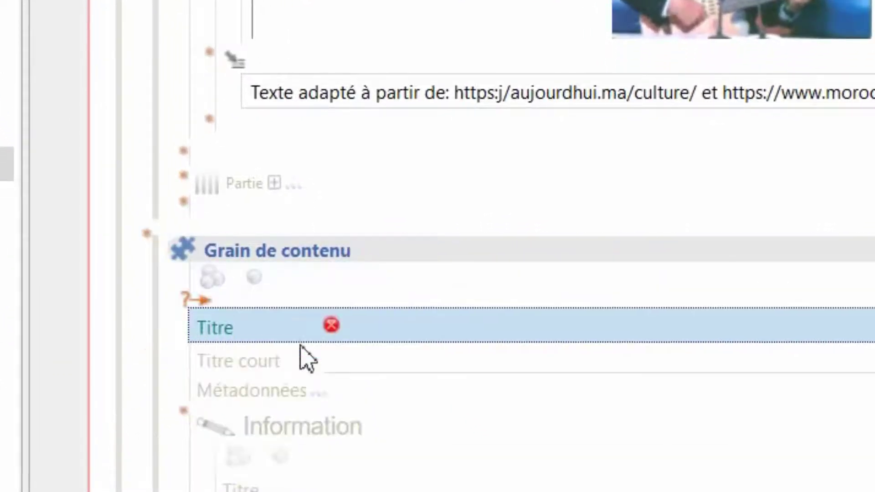
scroll(301, 360, down, 5)
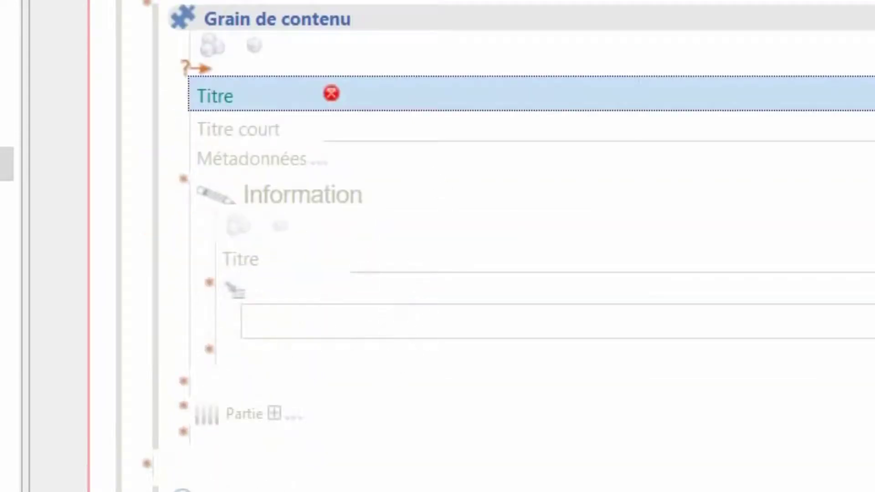
Switch to Document1 in Word and copy the heading "J'observe et je formule des hypothèses".
mouse_move(330, 491)
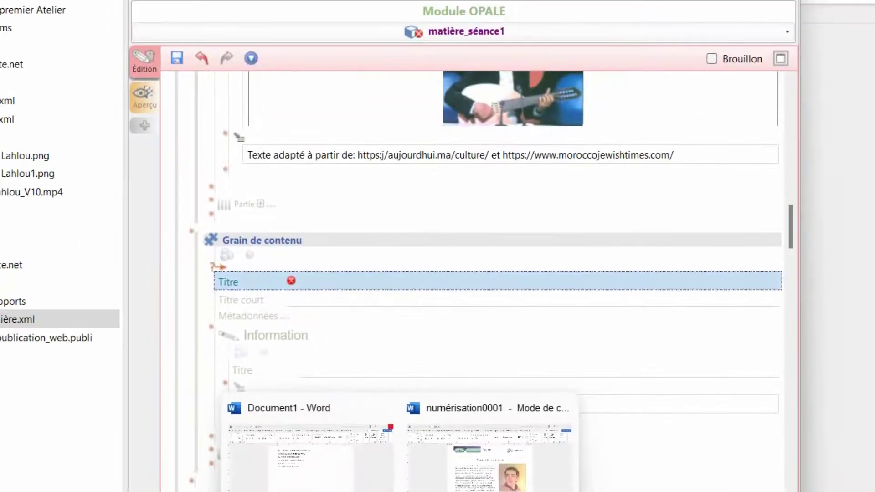
click(400, 491)
click(337, 488)
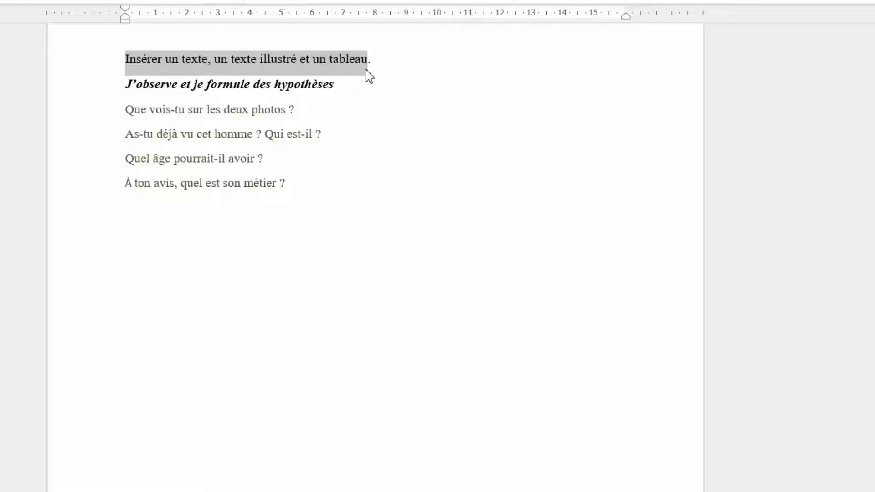
click(337, 86)
drag(337, 86, 154, 86)
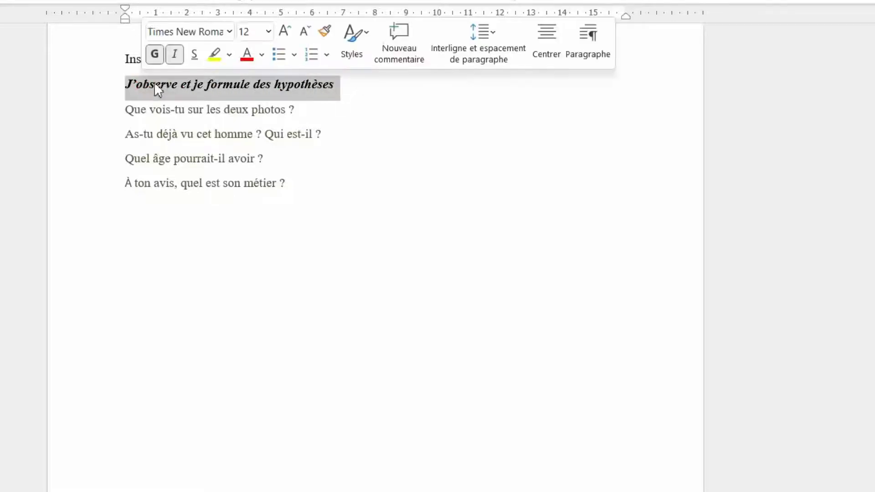
right_click(190, 85)
click(235, 144)
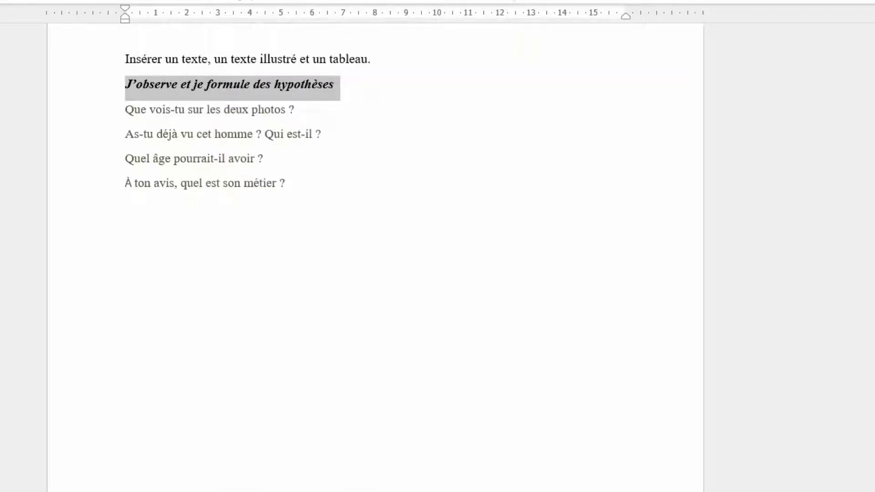
Return to the Opale module and paste the copied heading as the title of the second Grain de contenu.
click(469, 491)
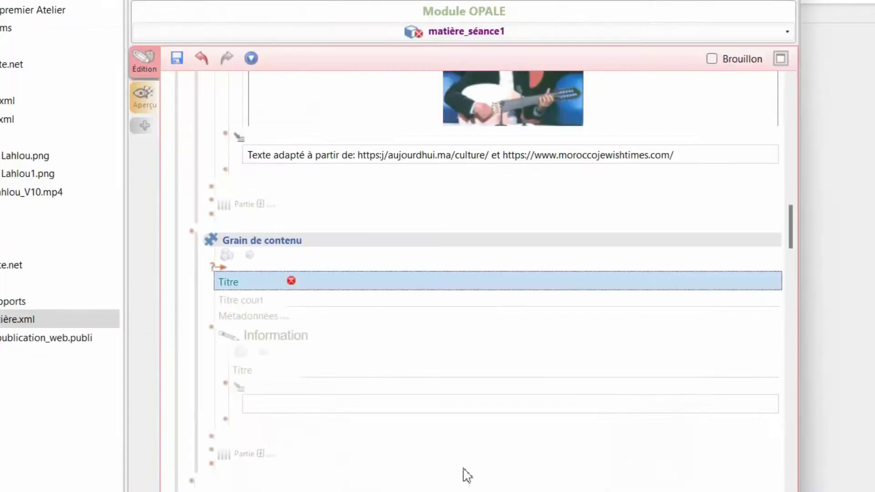
click(301, 280)
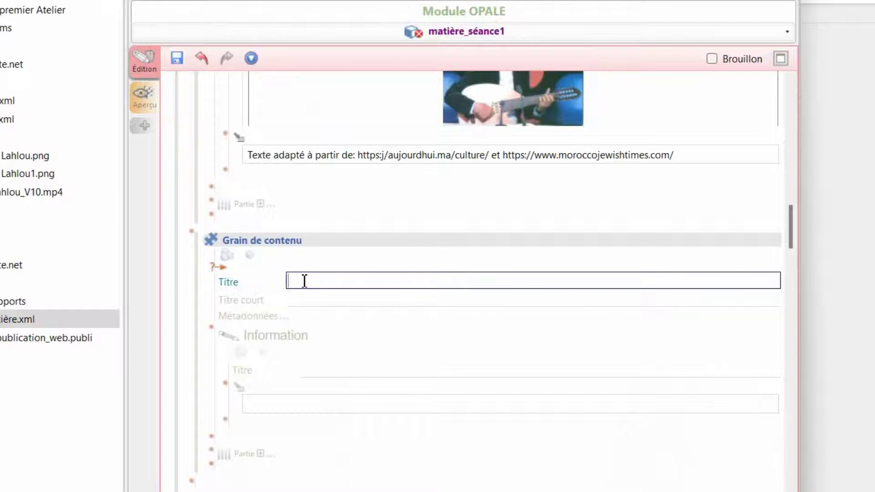
right_click(304, 282)
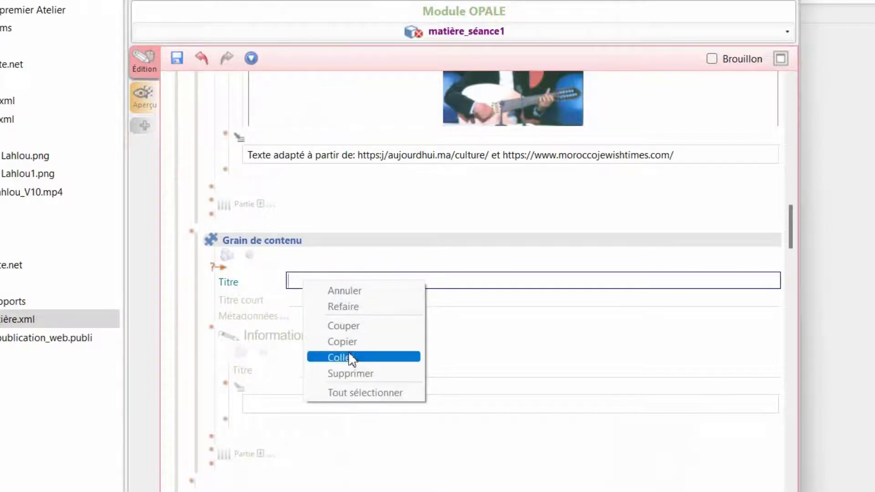
click(351, 358)
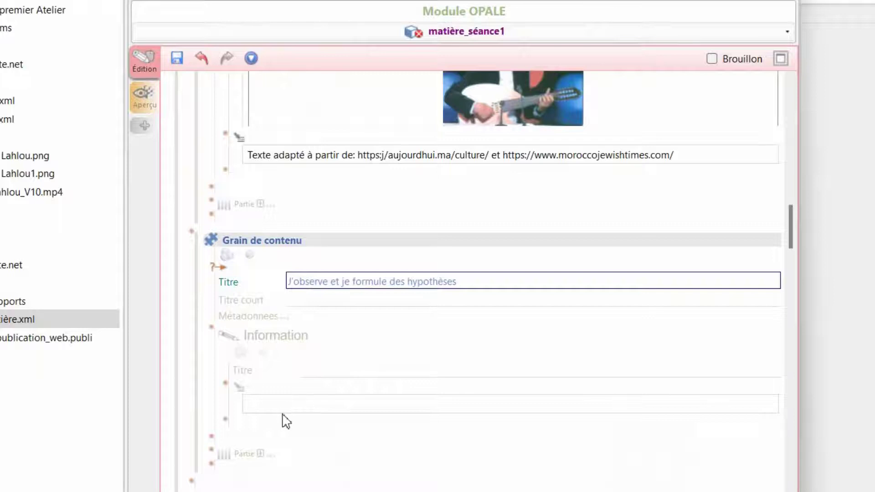
Insert a table of 3 columns by 4 rows in the text block of the second grain's Information section.
click(261, 403)
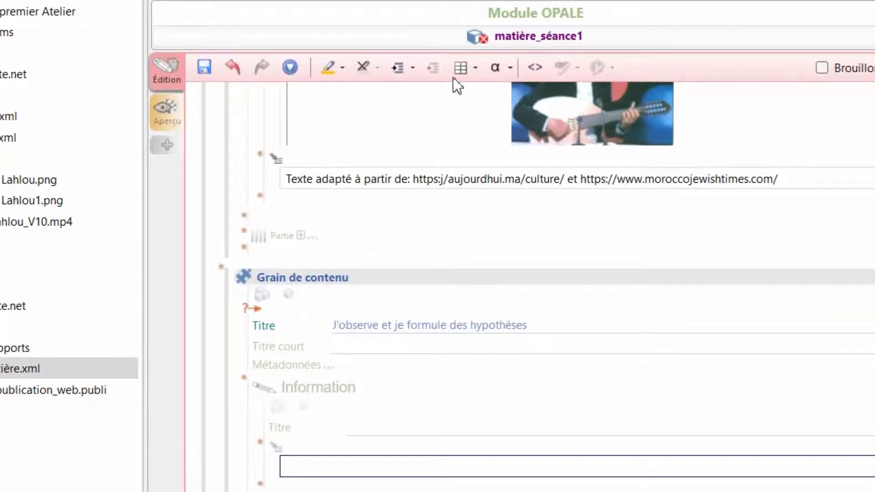
click(474, 65)
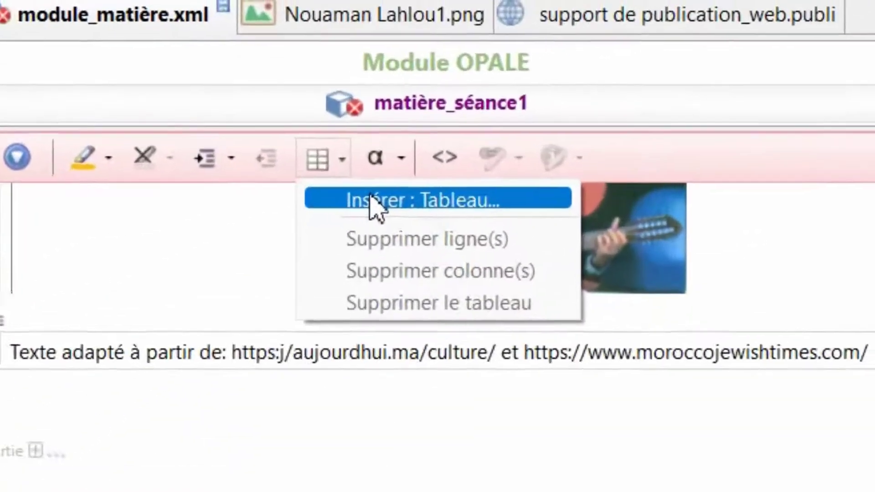
click(494, 92)
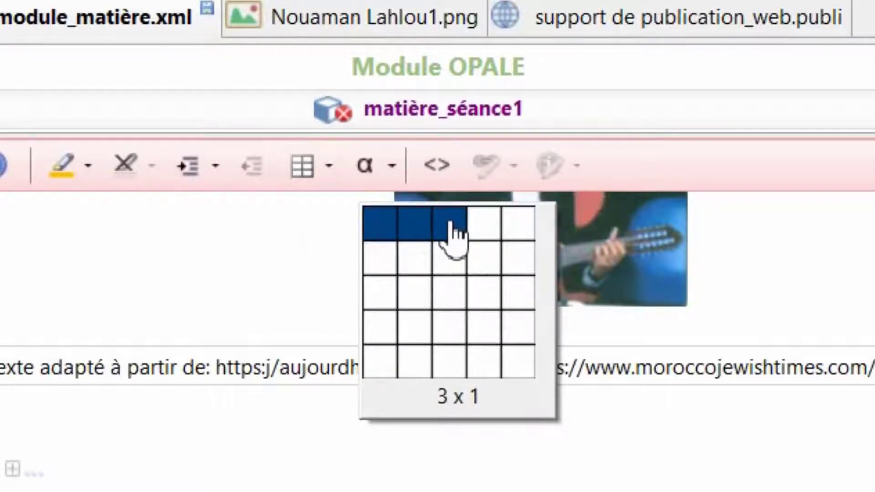
drag(451, 233, 465, 330)
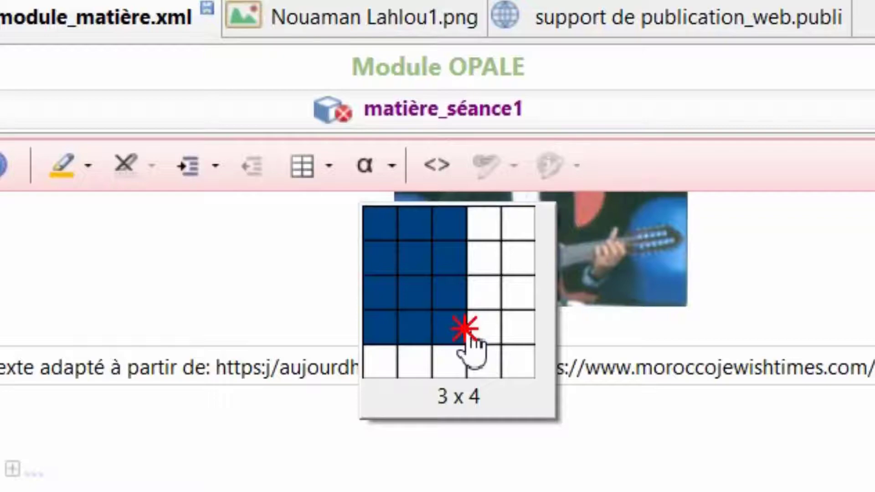
drag(465, 330, 466, 330)
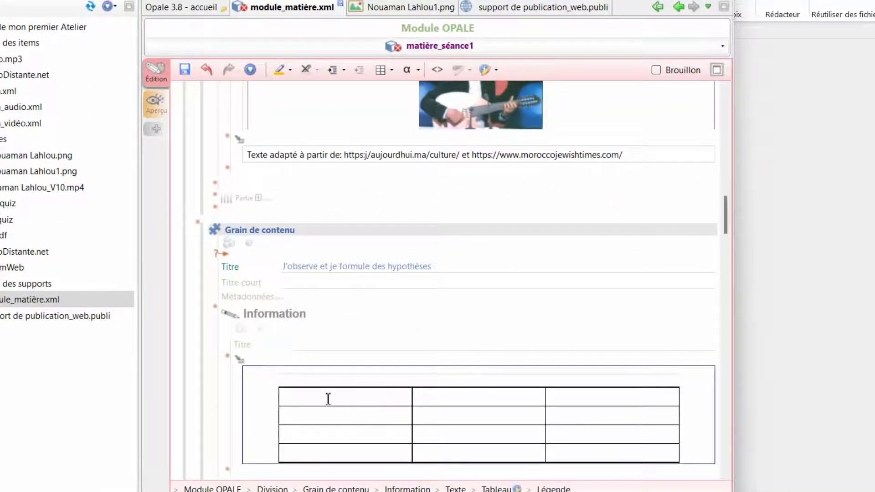
Set the table's first column to the type Colonne d'entête.
drag(326, 395, 345, 453)
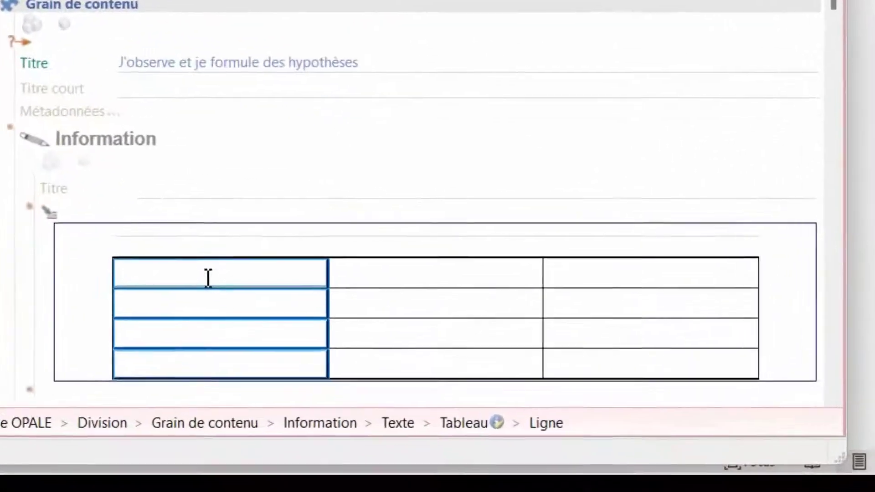
right_click(339, 393)
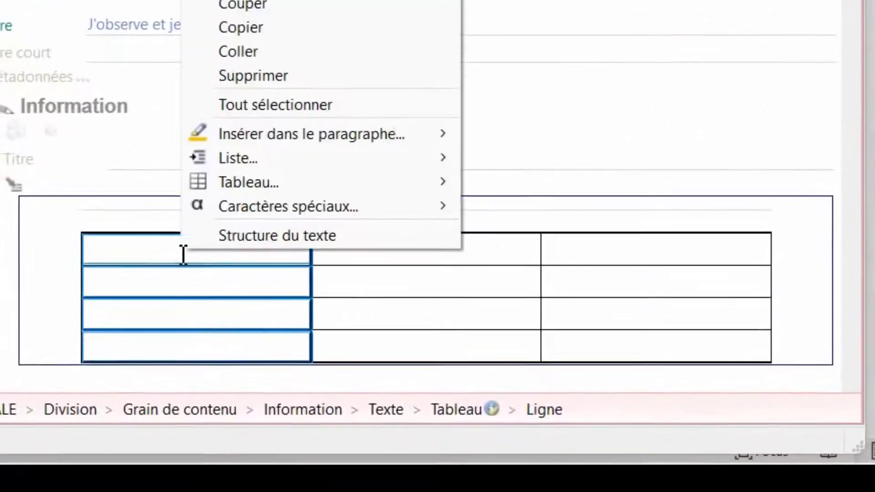
mouse_move(270, 224)
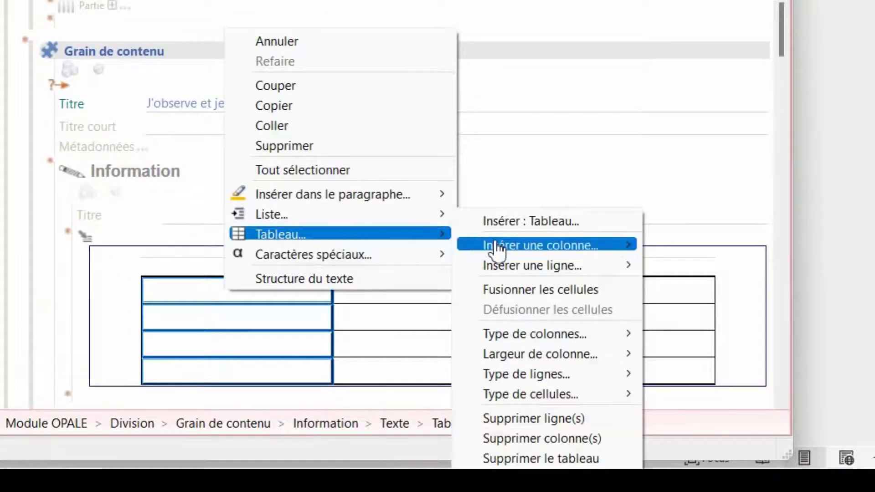
mouse_move(548, 358)
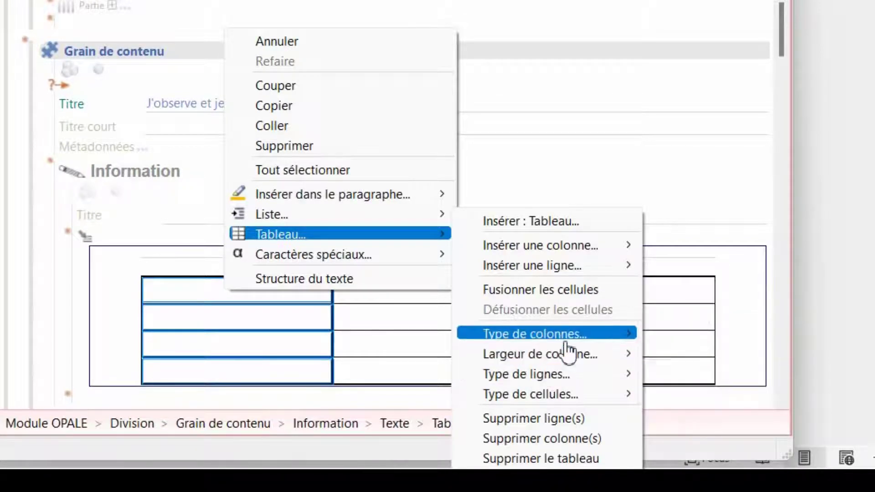
mouse_move(566, 346)
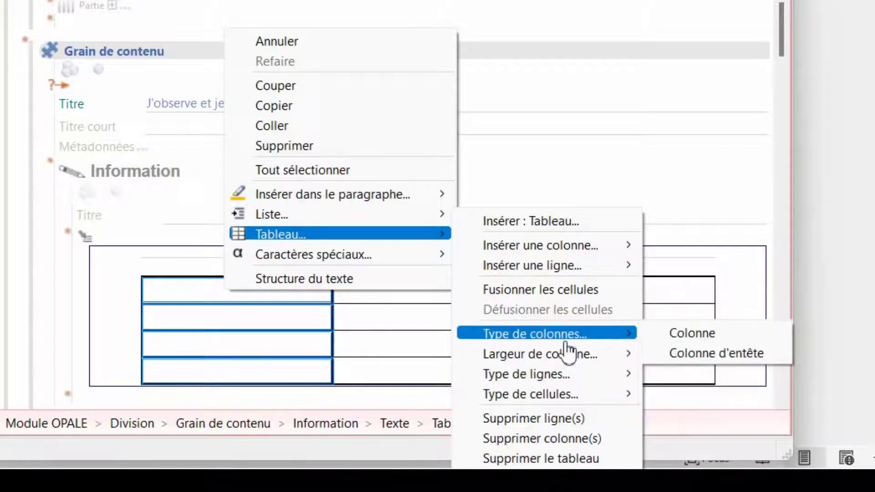
click(696, 359)
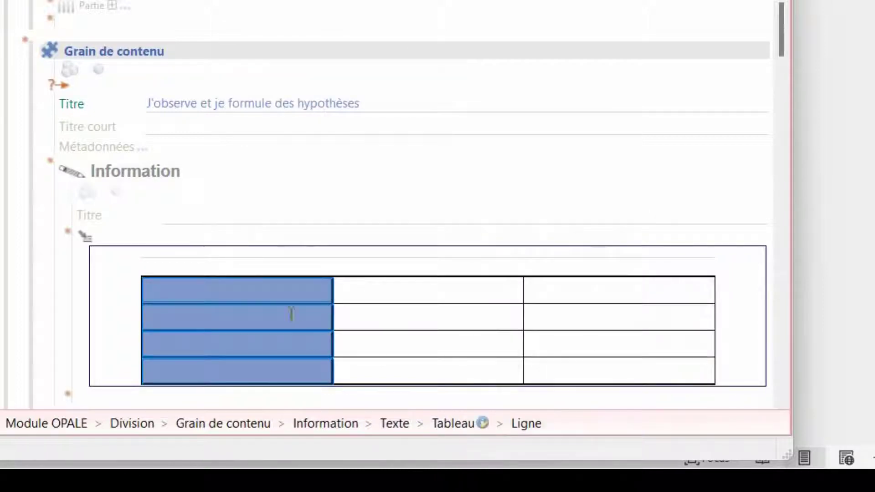
Set the table's first row to the type Ligne d'entête.
click(283, 296)
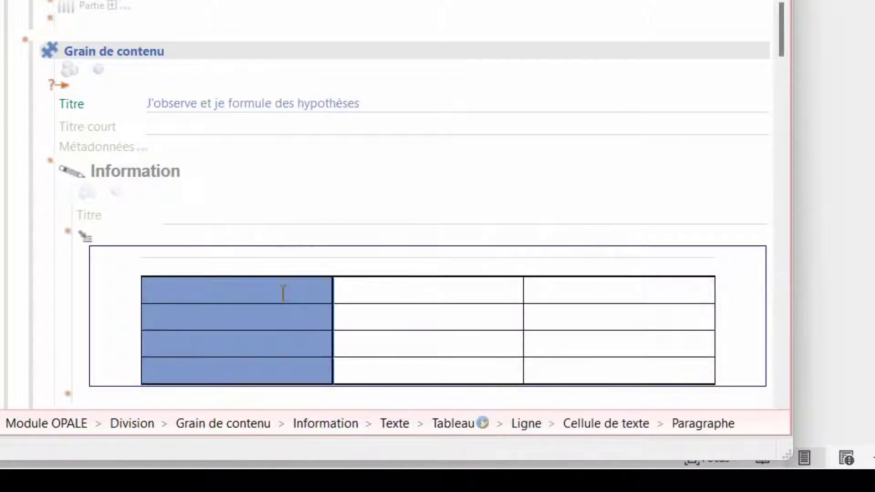
right_click(283, 293)
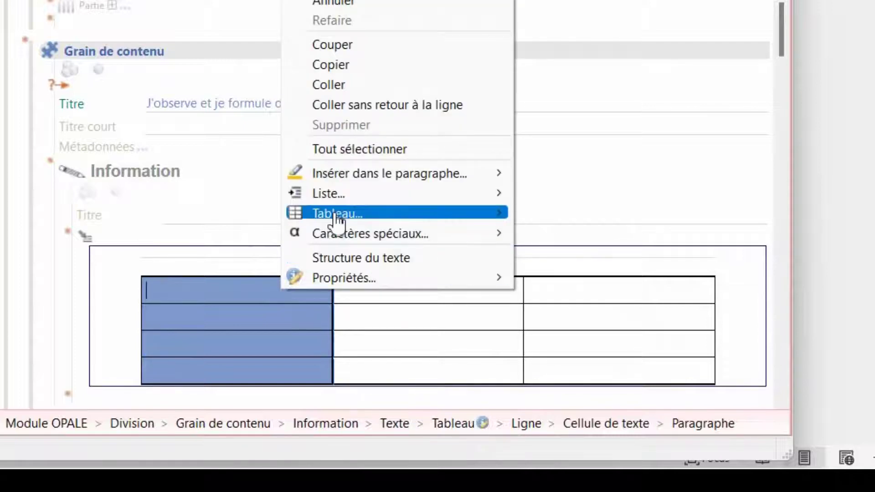
mouse_move(337, 216)
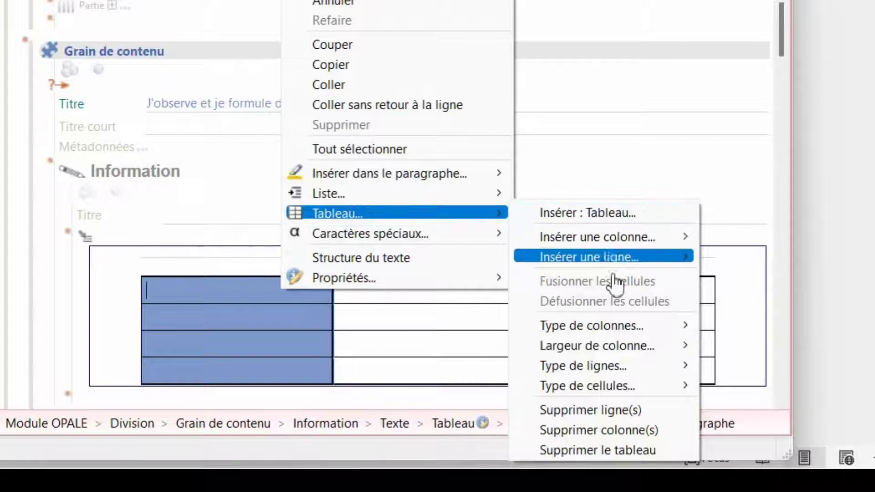
mouse_move(611, 355)
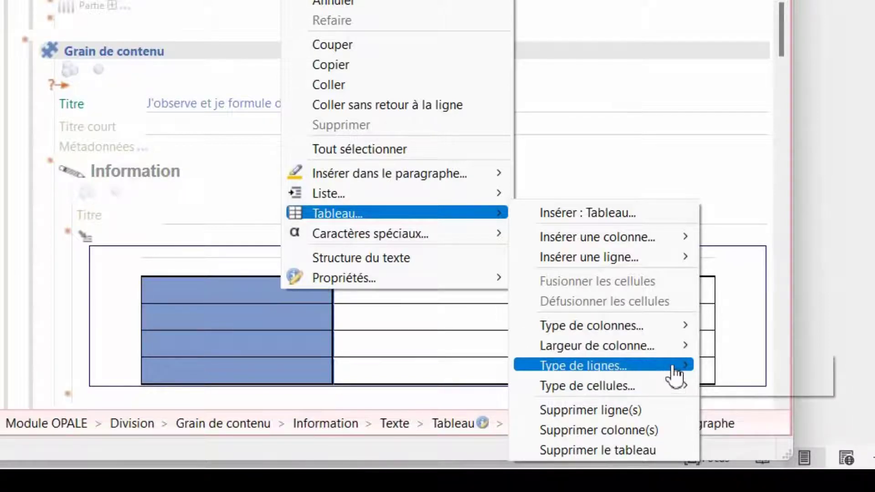
mouse_move(674, 366)
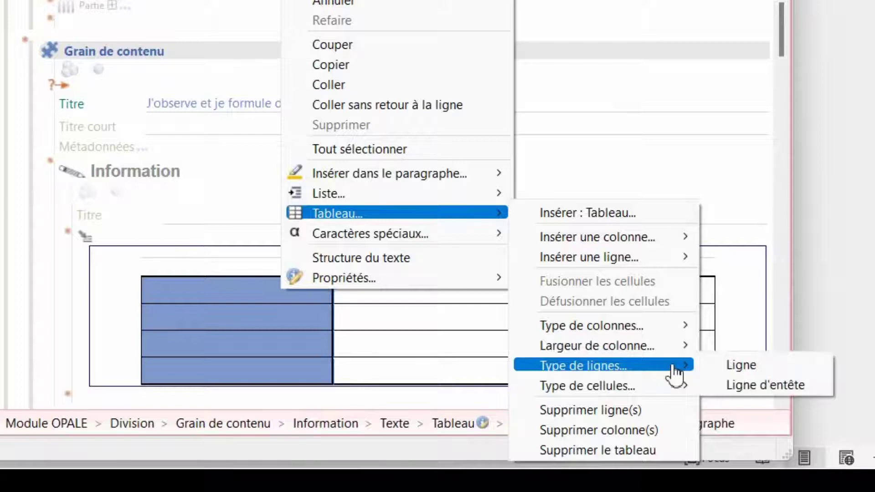
click(754, 385)
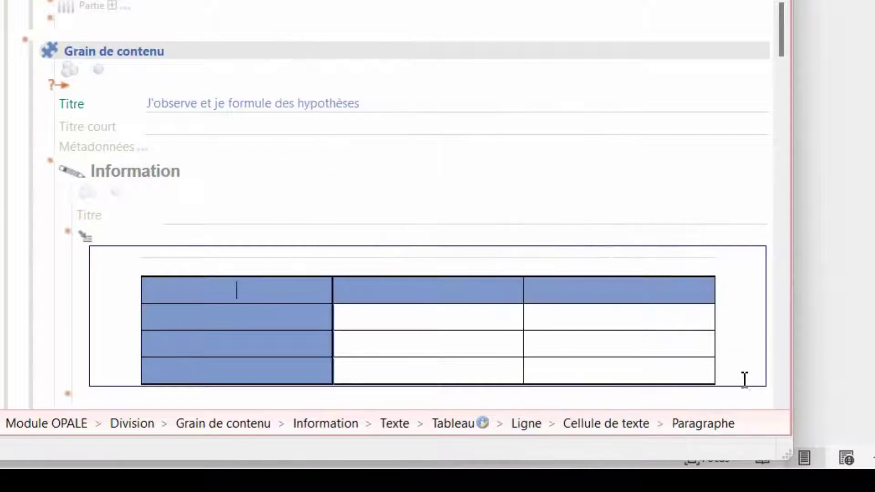
Copy the question "Que vois-tu sur les deux photos ?" from Word's Document1 into the second row of the table's first column.
mouse_move(241, 469)
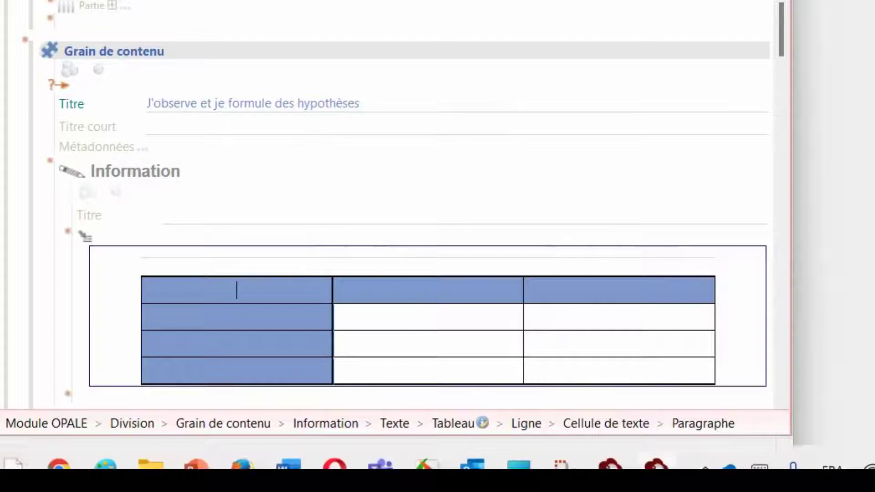
mouse_move(289, 448)
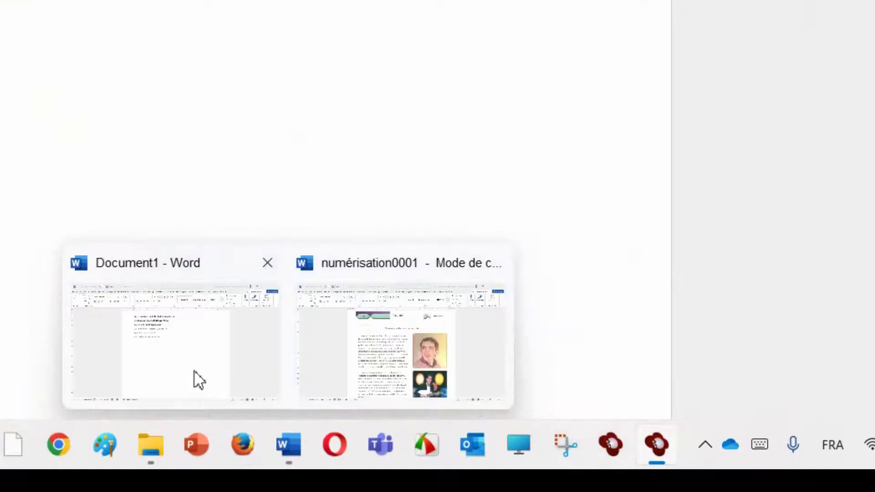
click(195, 372)
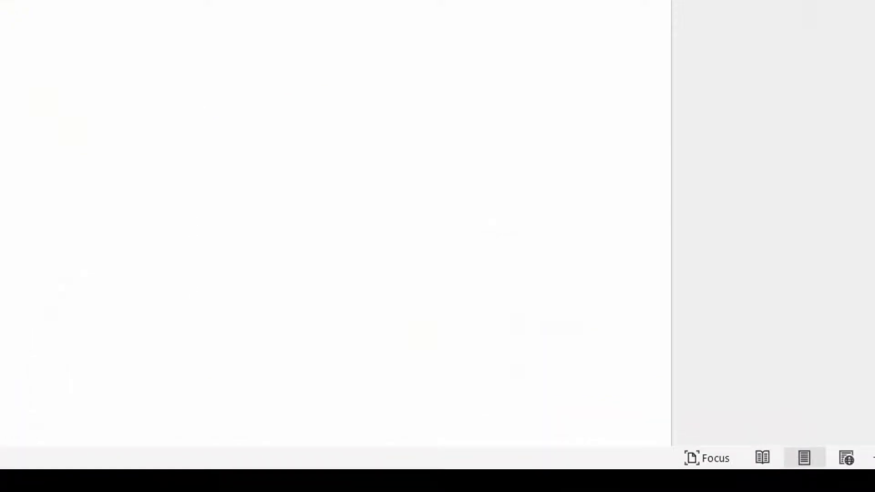
drag(12, 86, 258, 177)
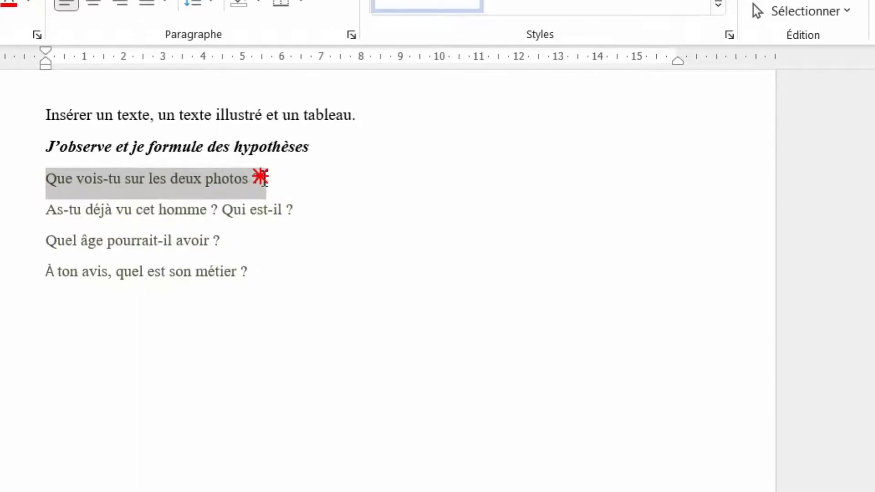
right_click(218, 179)
click(286, 263)
key(alt+Tab)
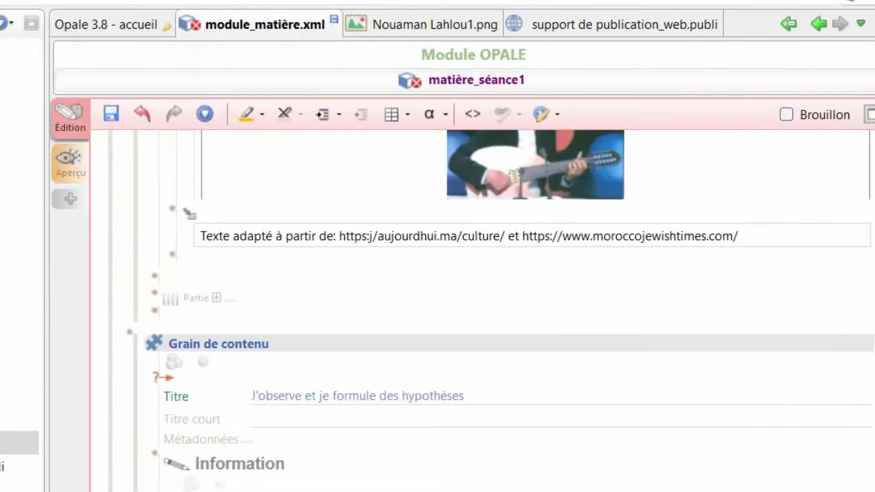
right_click(280, 460)
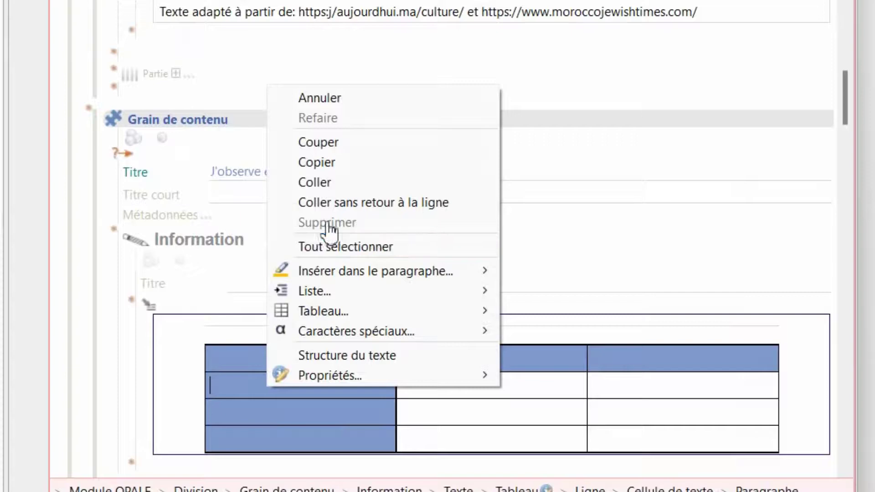
click(321, 184)
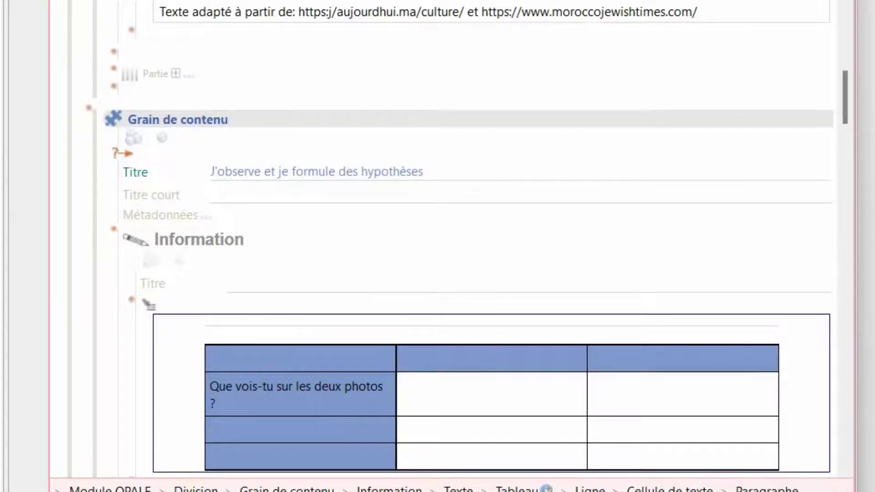
Copy the question "As-tu déjà vu cet homme ? Qui est-il ?" from Word's Document1 into the third row of the table's first column.
mouse_move(330, 485)
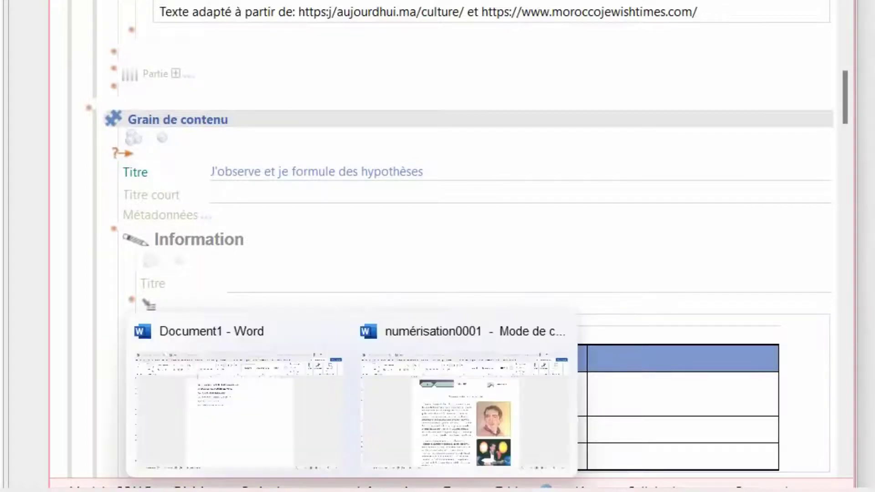
click(221, 412)
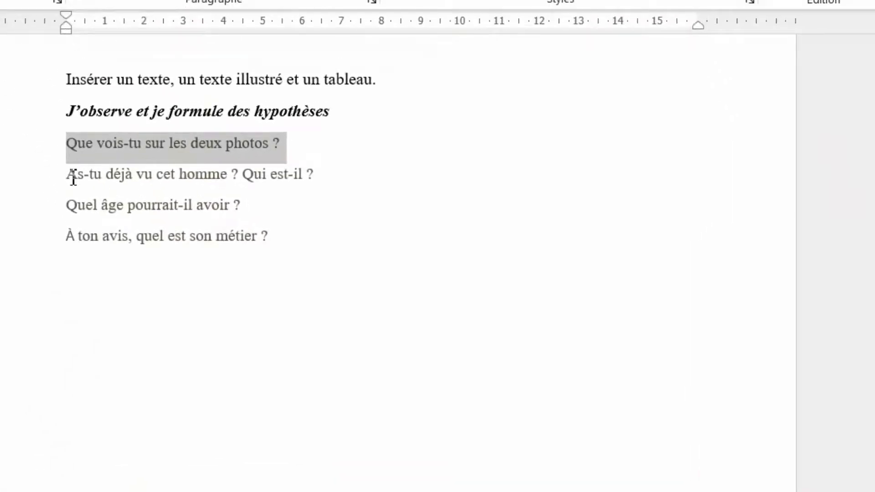
drag(72, 178, 316, 175)
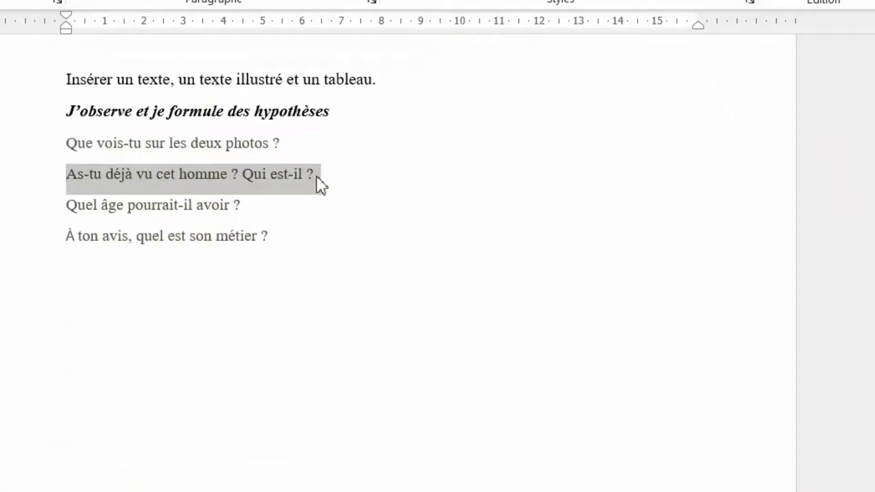
right_click(226, 180)
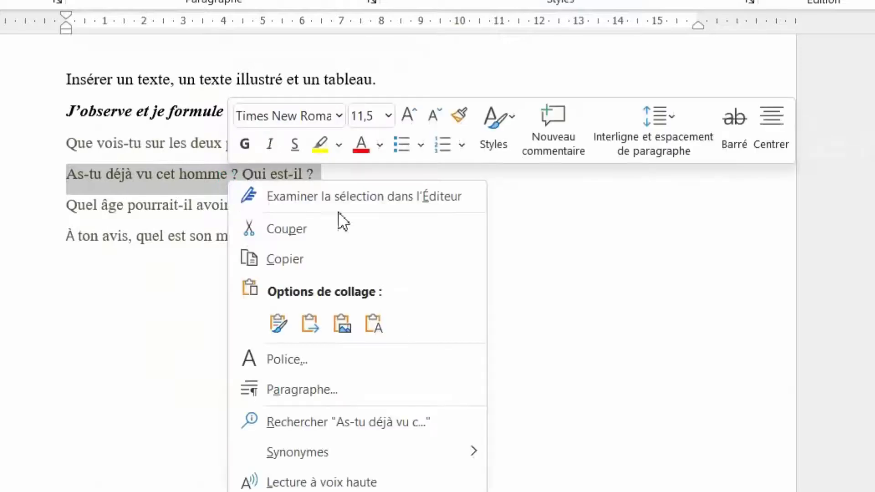
click(291, 261)
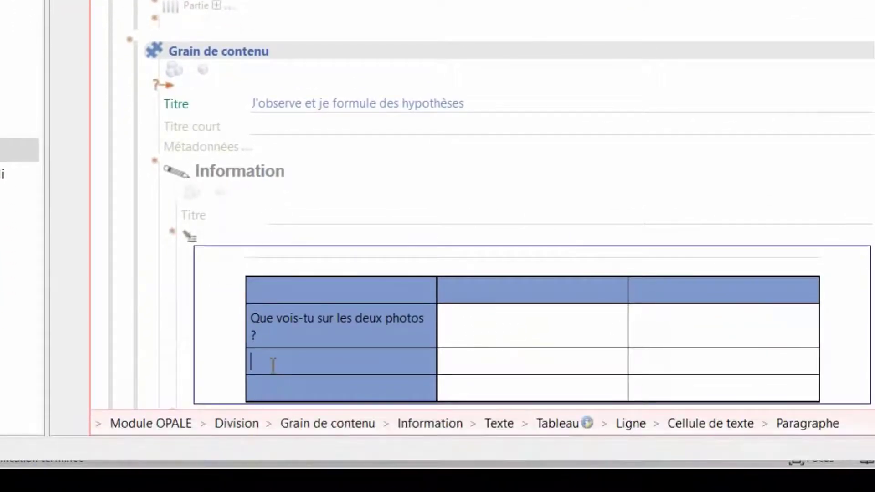
right_click(273, 362)
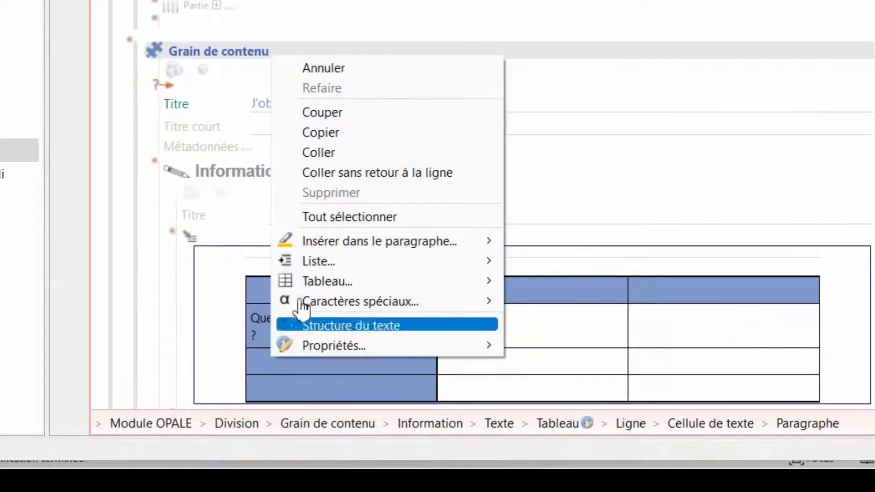
click(316, 150)
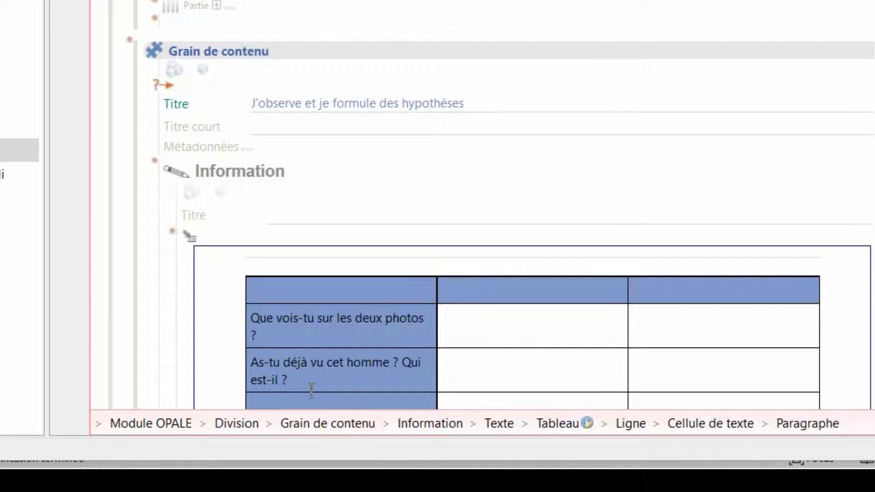
Copy the question "Quel âge pourrait-il avoir ?" from Word's Document1 into the fourth row of the table's first column.
click(321, 403)
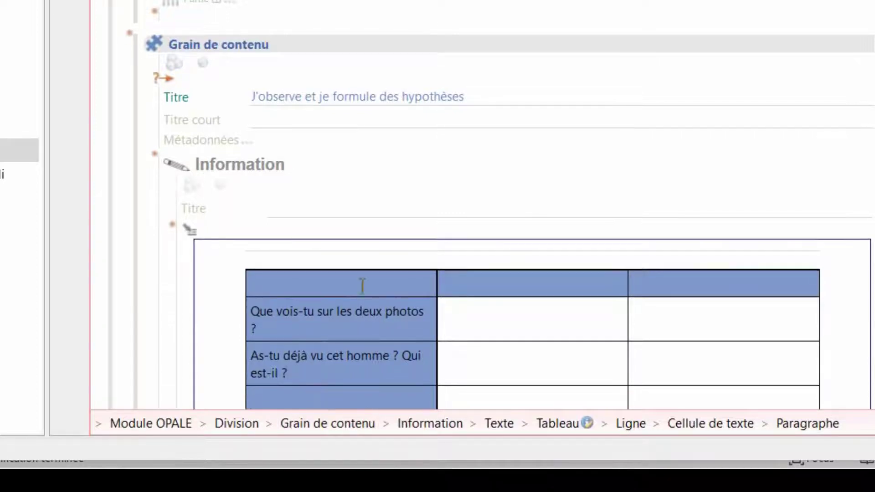
scroll(362, 286, down, 3)
mouse_move(377, 461)
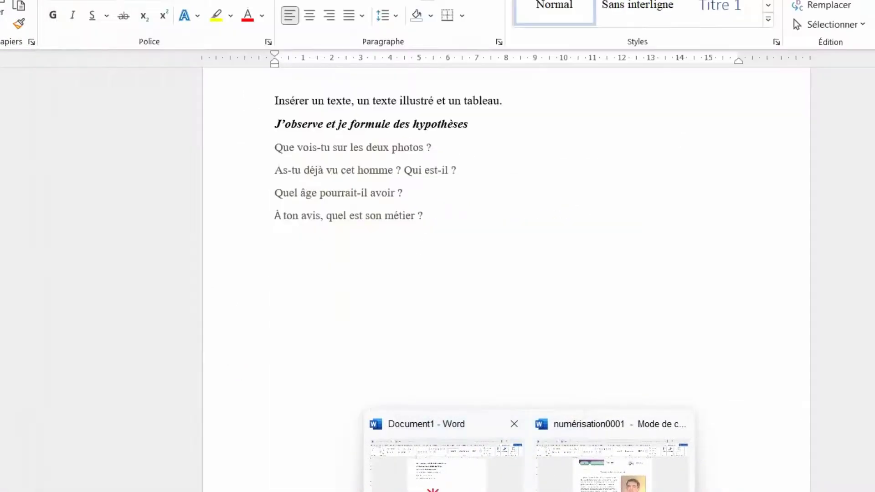
click(394, 451)
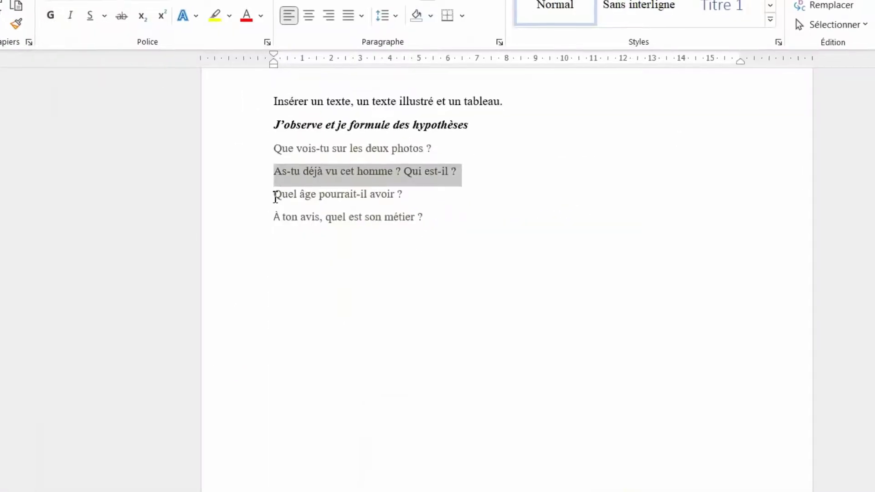
drag(276, 194, 404, 193)
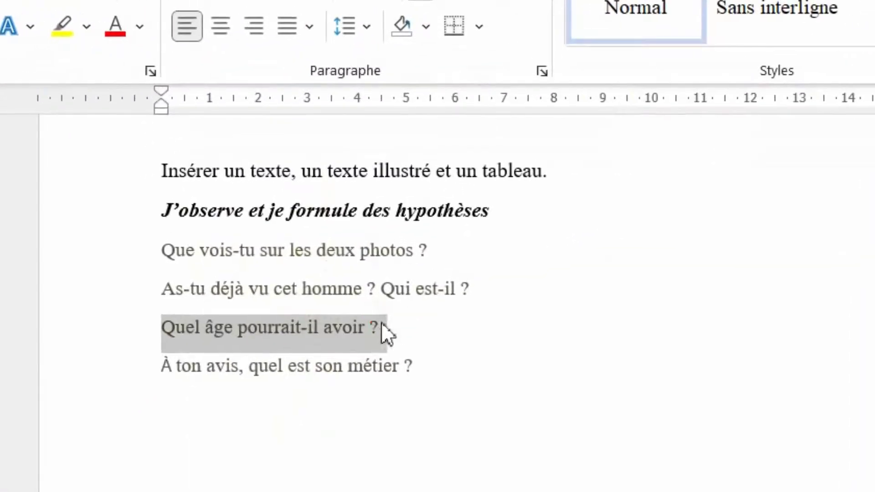
right_click(314, 325)
click(387, 422)
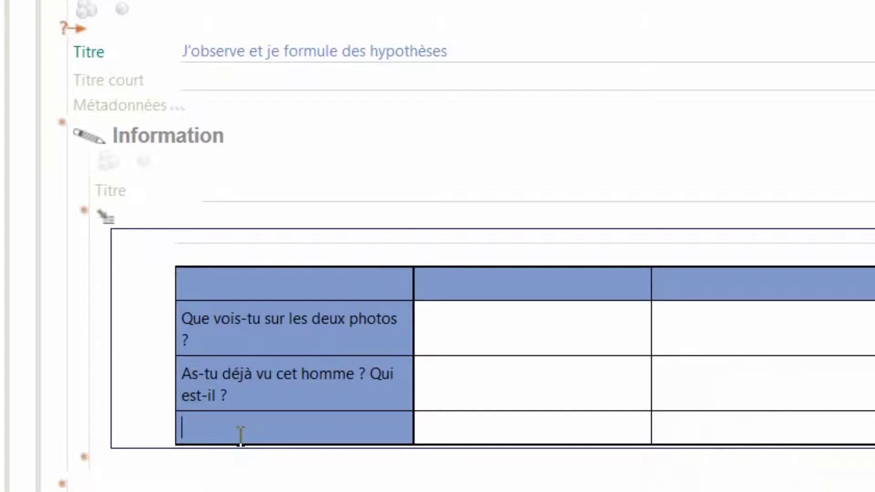
right_click(236, 434)
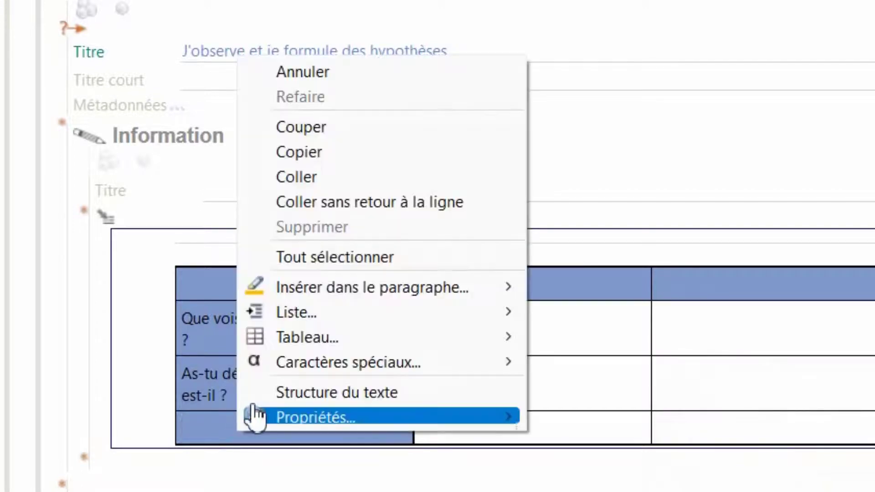
click(311, 177)
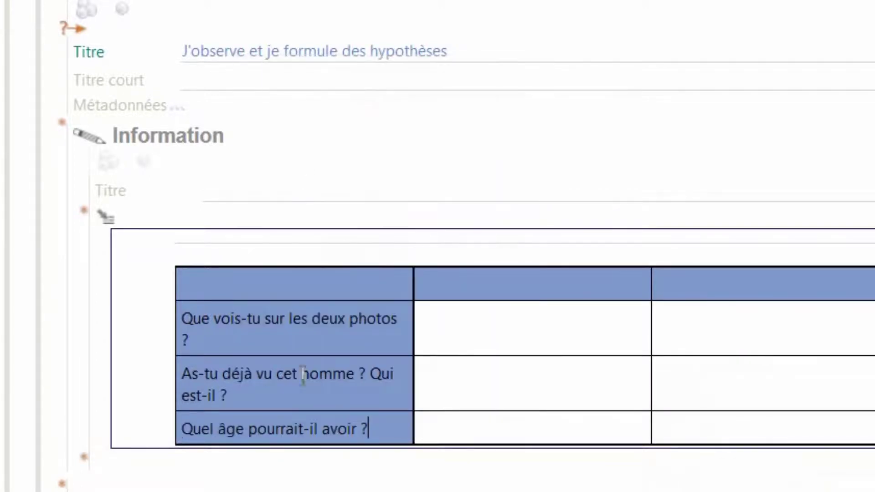
Insert a new row after the last row of the questions table.
right_click(382, 430)
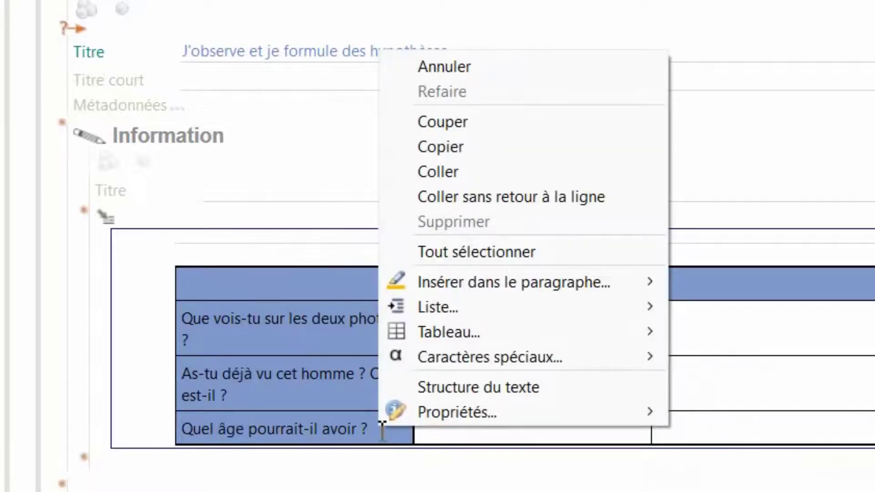
mouse_move(417, 332)
mouse_move(490, 332)
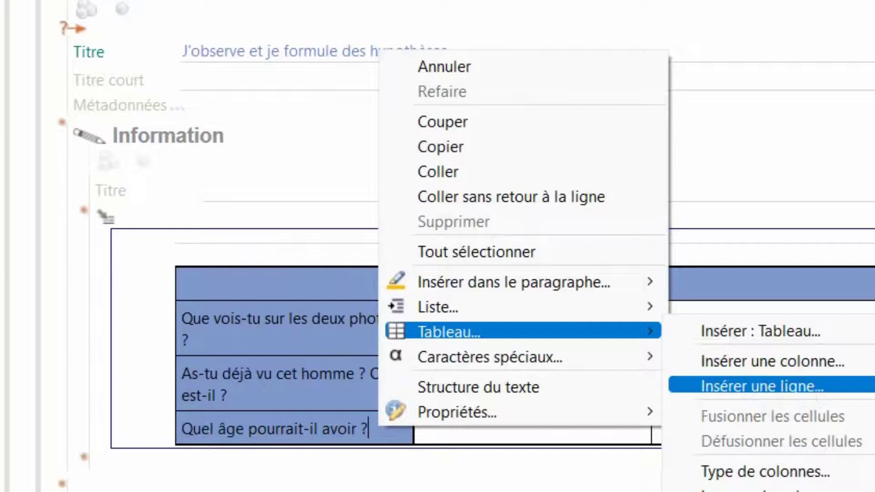
click(770, 387)
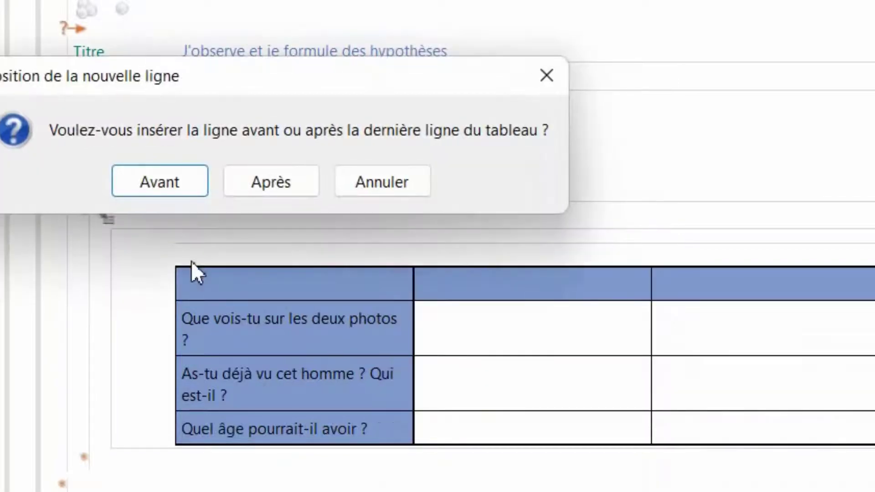
click(288, 183)
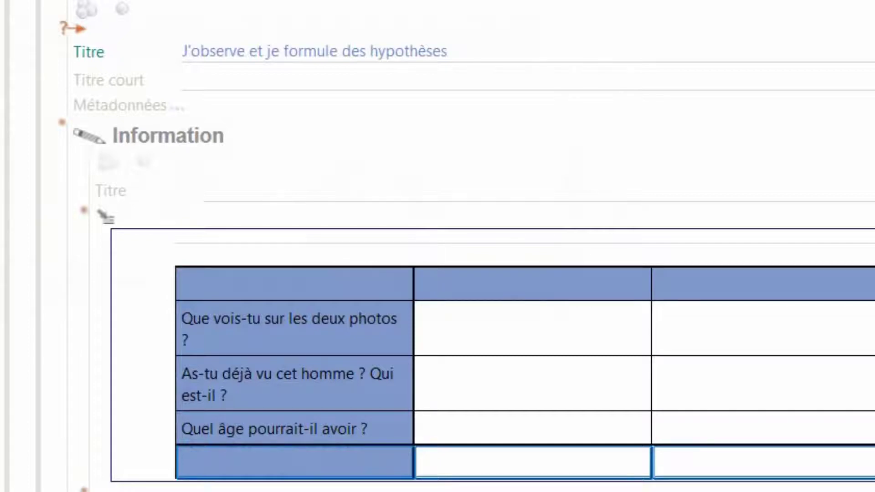
Copy the question "À ton avis, quel est son métier ?" from Word's Document1 into the first cell of the table's new last row.
click(358, 491)
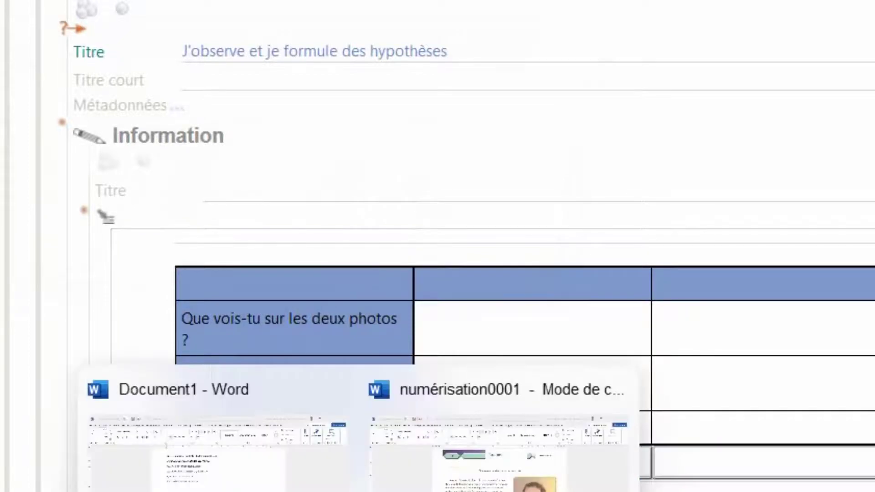
click(218, 488)
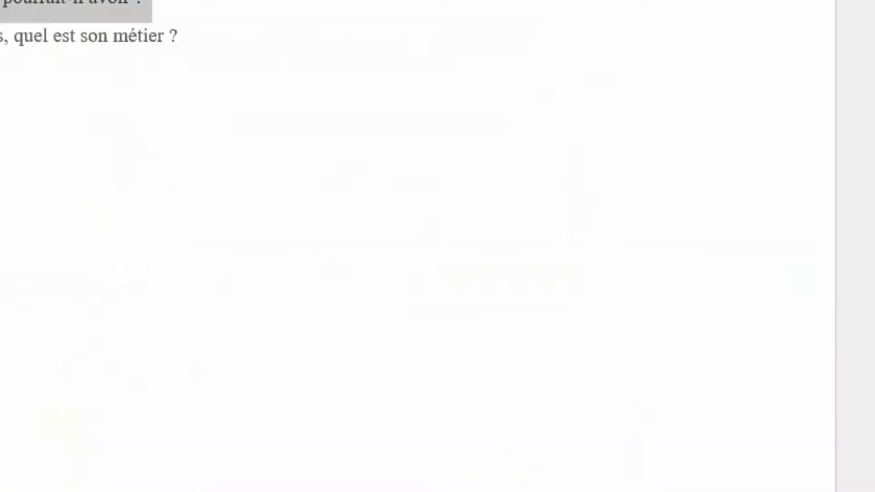
drag(33, 69, 325, 82)
right_click(253, 92)
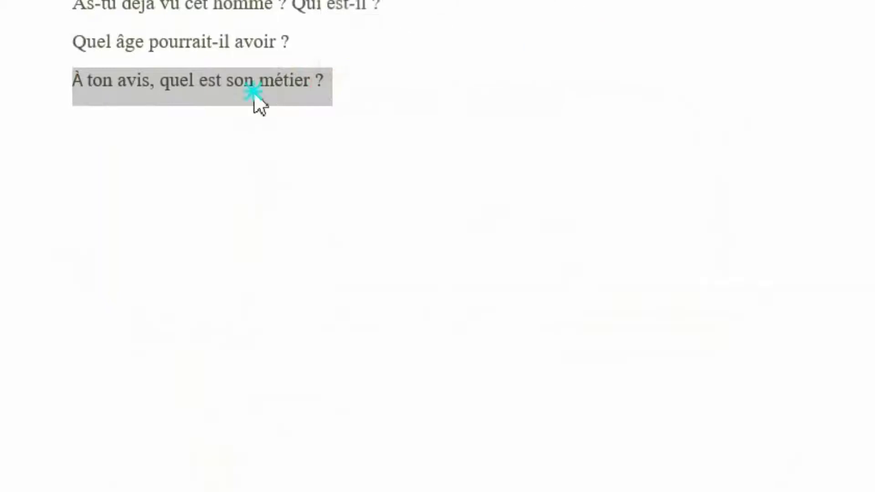
click(327, 194)
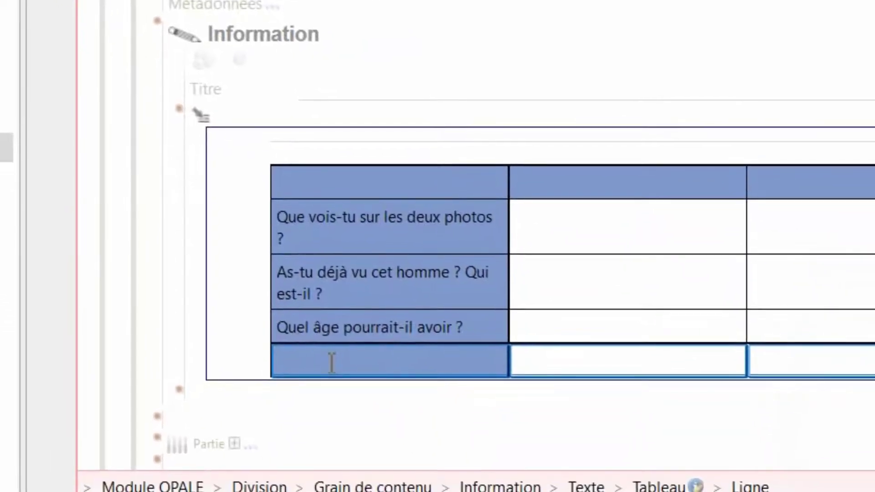
click(332, 363)
right_click(332, 362)
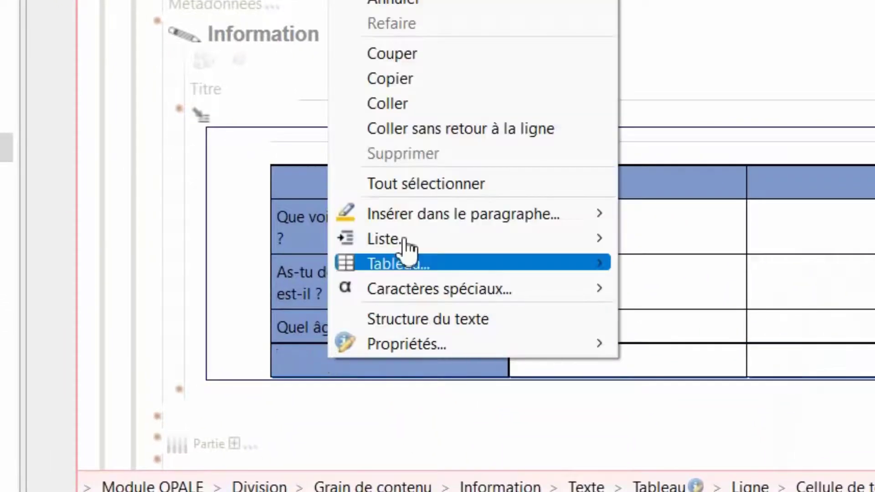
click(410, 107)
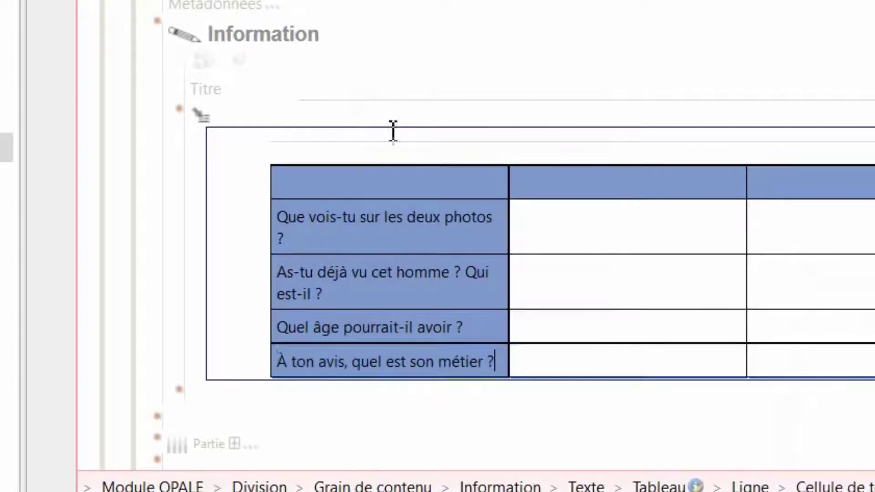
Enter "Questions" as the heading of the table's first column.
click(348, 180)
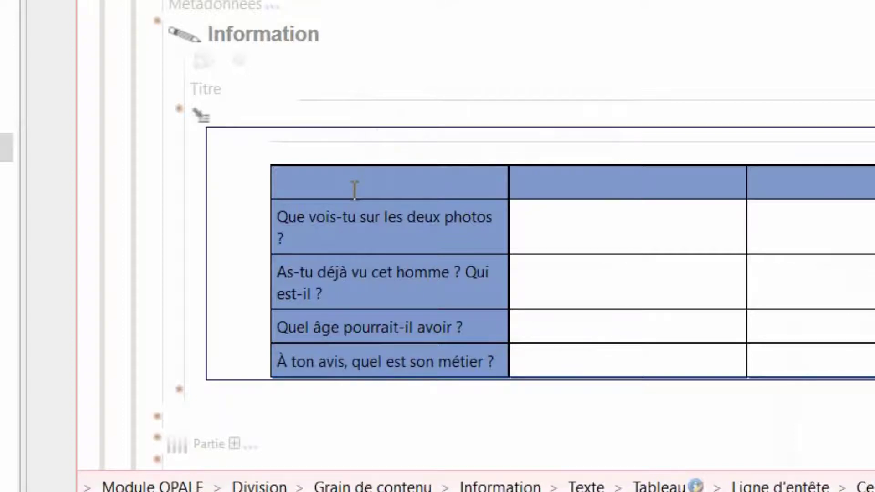
text(Q)
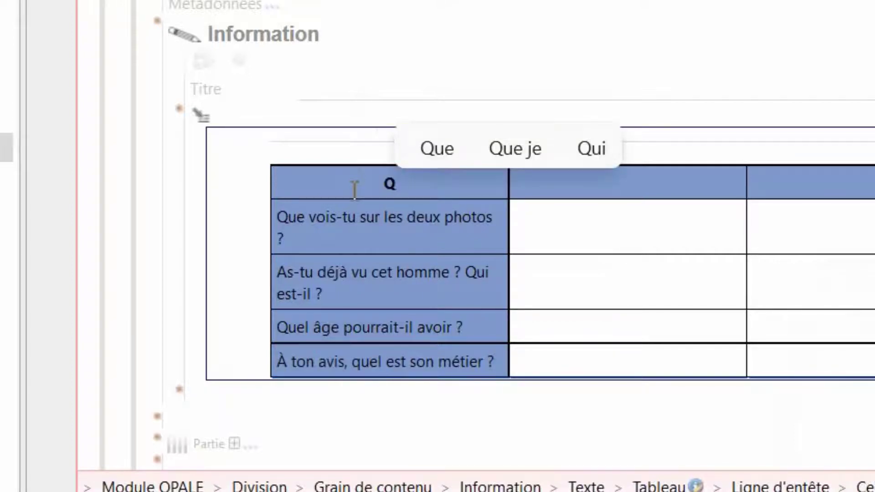
text(uestio)
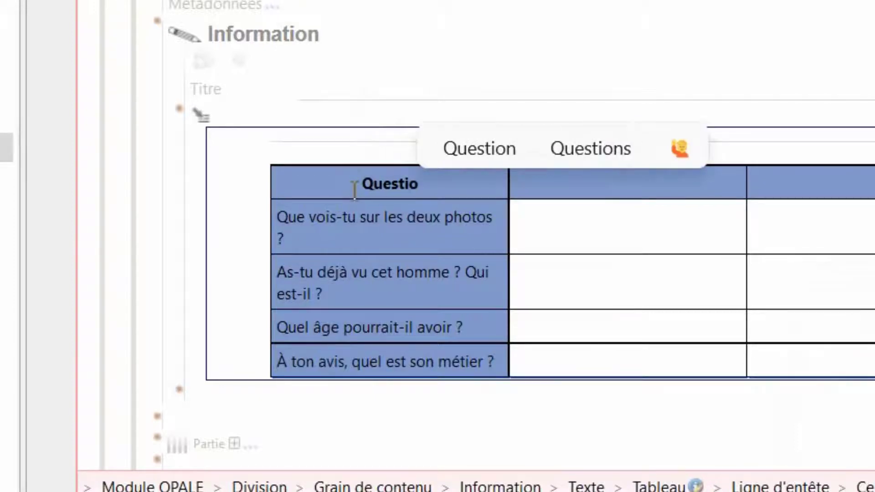
text(ns)
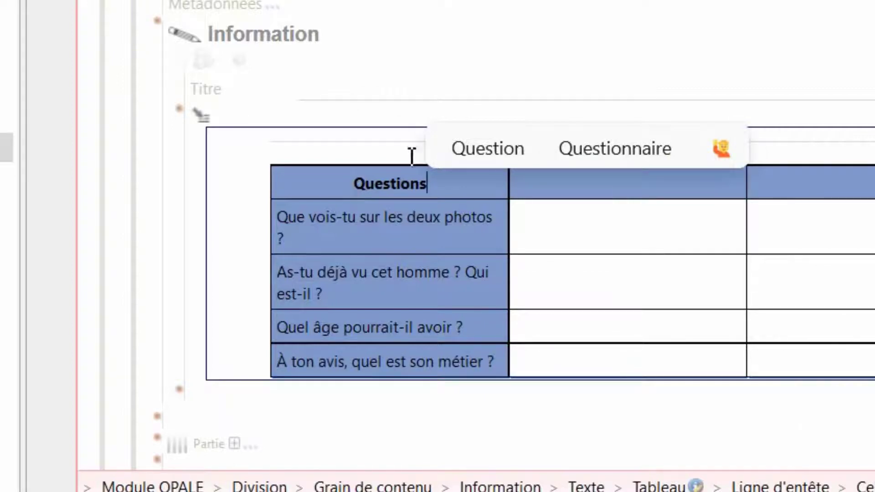
Copy "je formule des hypothèses" from the second grain's title into the header cell of the table's second column.
click(615, 185)
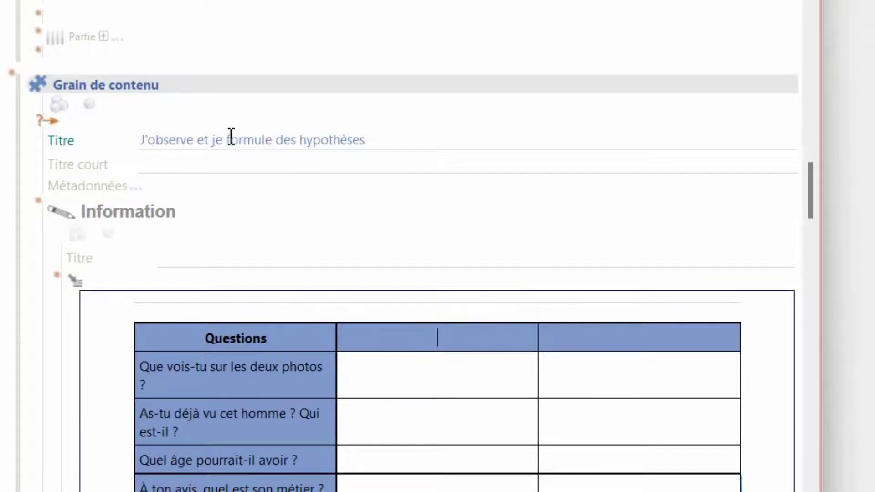
drag(210, 141, 377, 139)
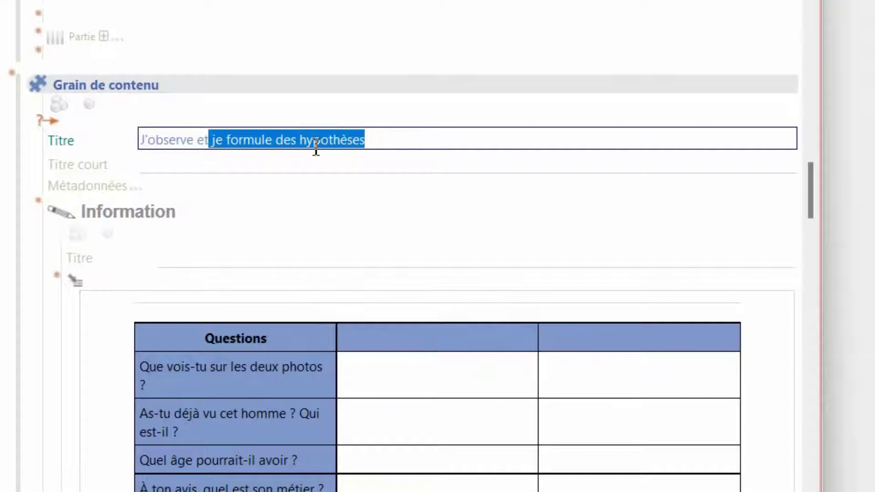
right_click(315, 147)
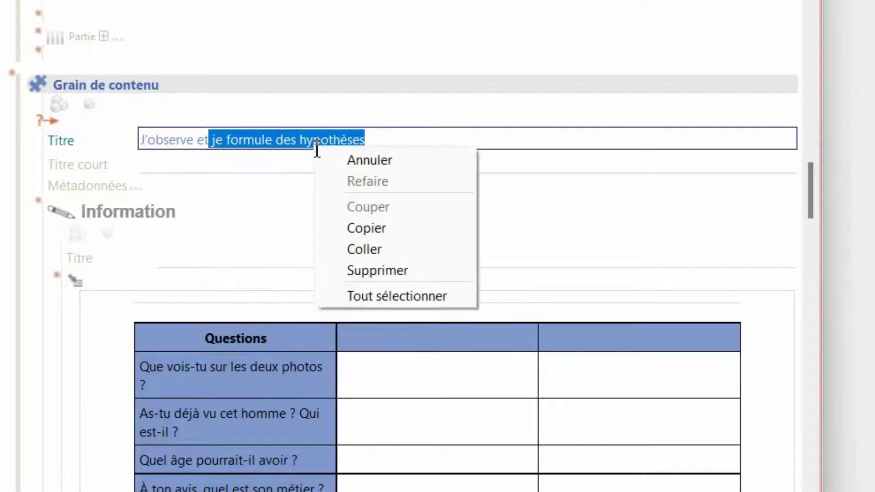
click(370, 227)
click(404, 342)
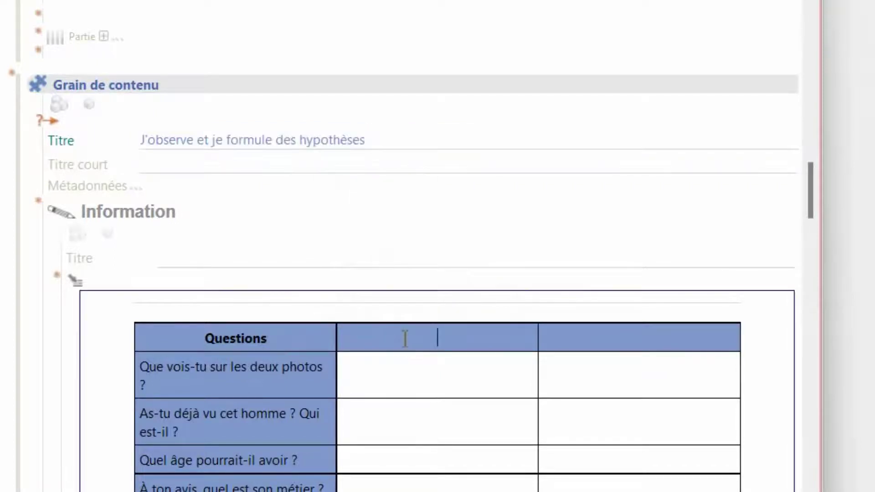
right_click(405, 339)
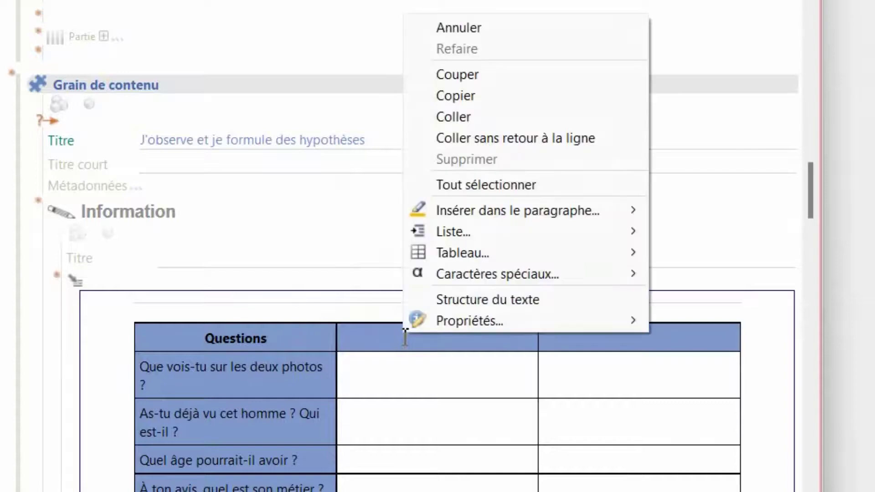
click(463, 117)
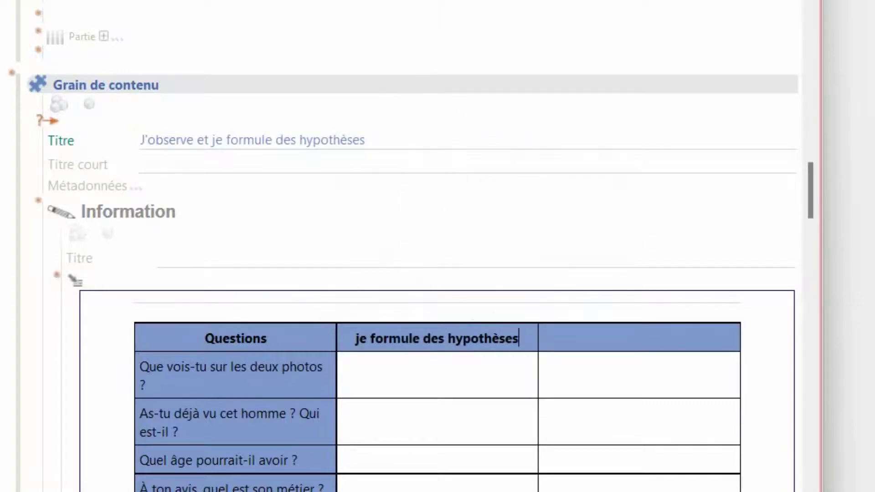
drag(402, 380, 434, 475)
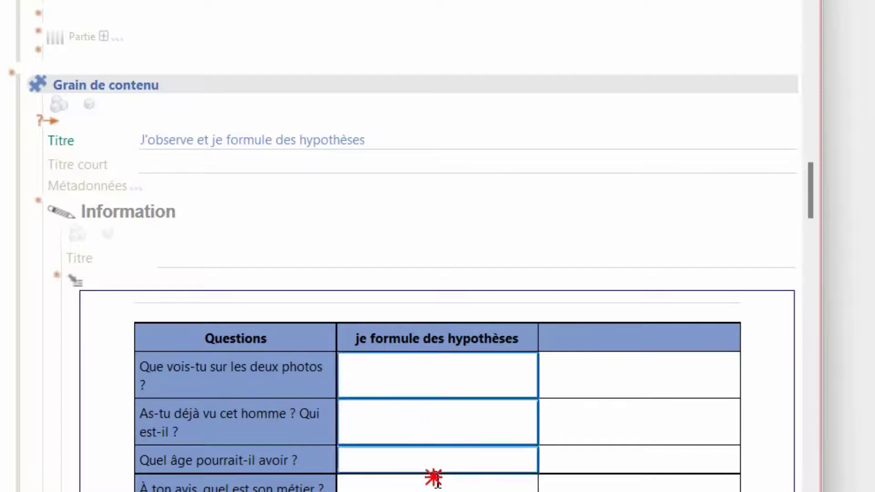
Enter 12 in each of the four cells under the "je formule des hypothèses" heading.
click(435, 383)
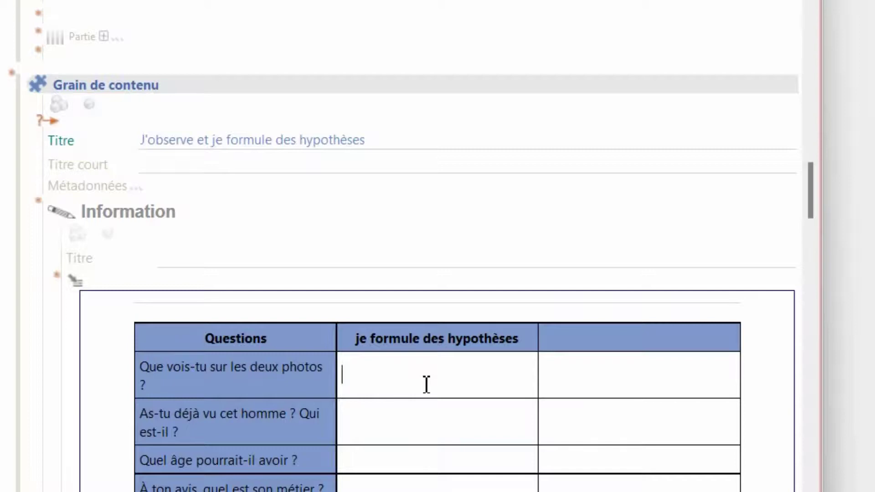
text(12)
click(416, 430)
text(12)
click(419, 462)
text(12)
click(426, 485)
text(12)
Set the cell type of the four cells containing 12 to "Cellule de mot".
drag(346, 370, 422, 491)
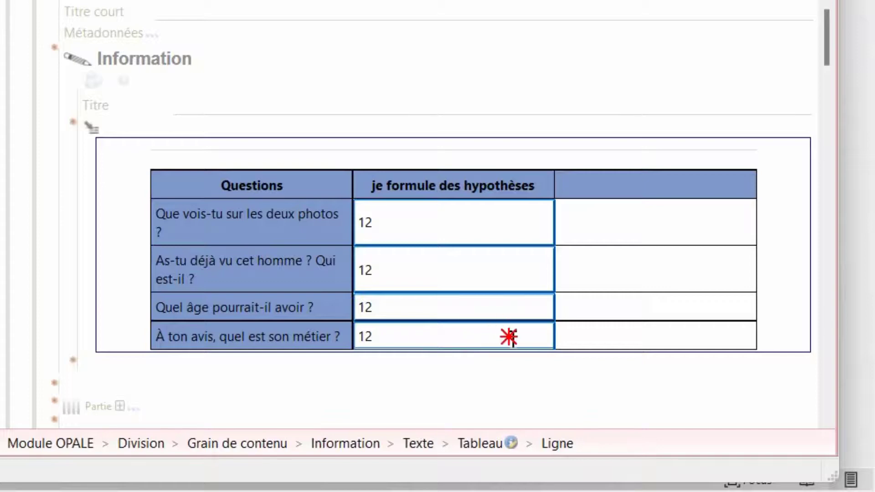
right_click(453, 219)
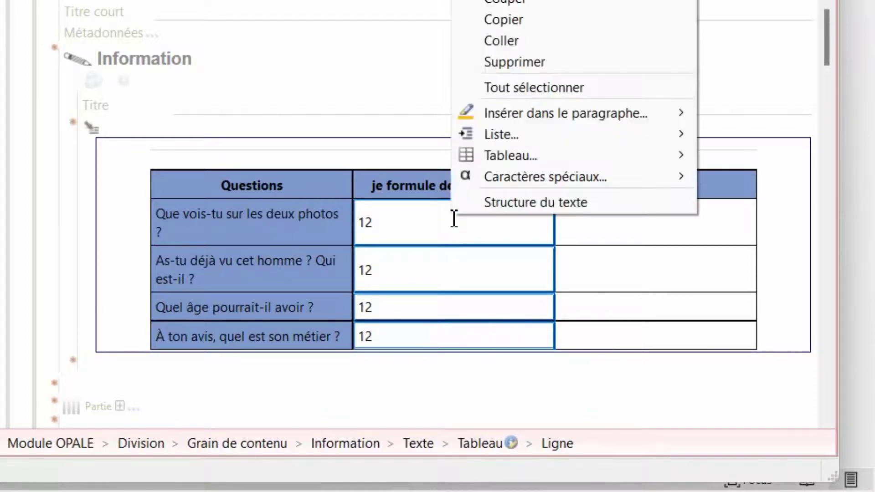
mouse_move(521, 162)
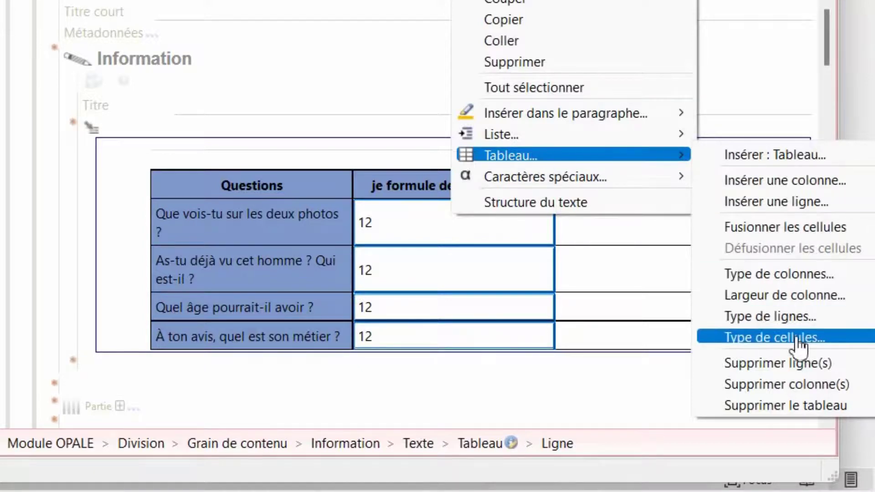
mouse_move(775, 337)
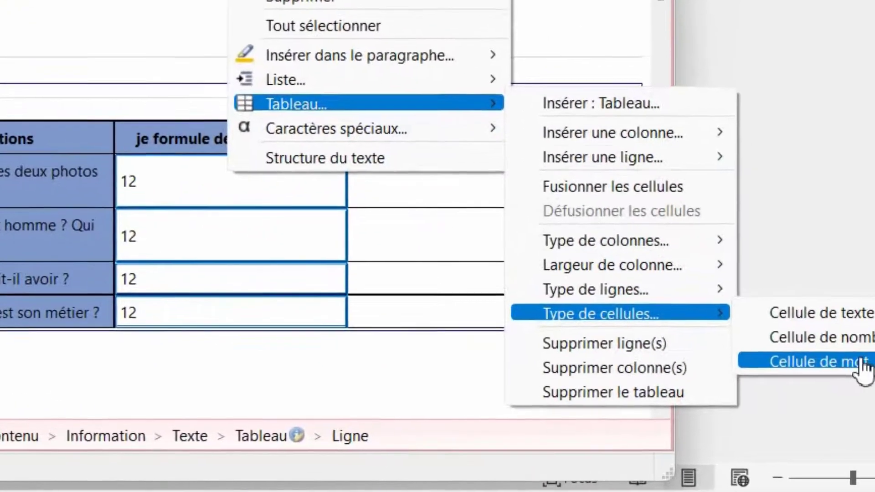
click(859, 362)
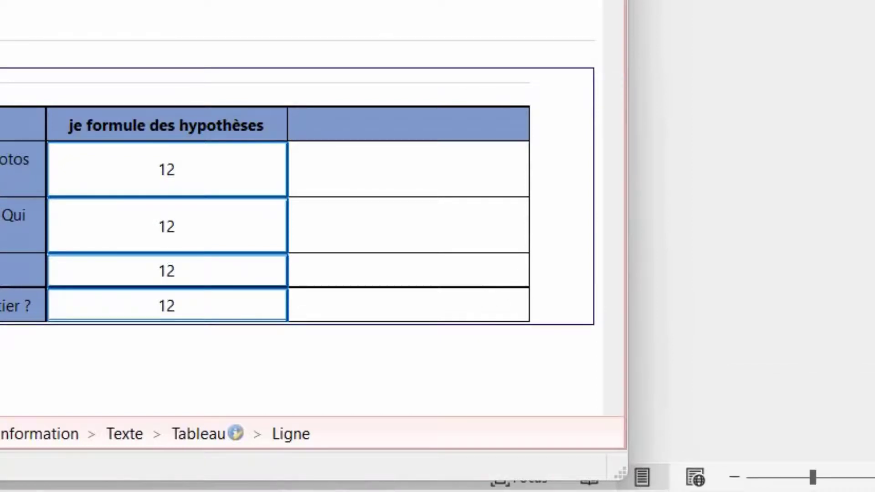
Set the four question cells in the first column to the "Cellule de mot" cell type.
drag(131, 151, 173, 334)
mouse_move(139, 166)
mouse_down()
mouse_move(162, 225)
mouse_move(182, 323)
mouse_up()
click(181, 319)
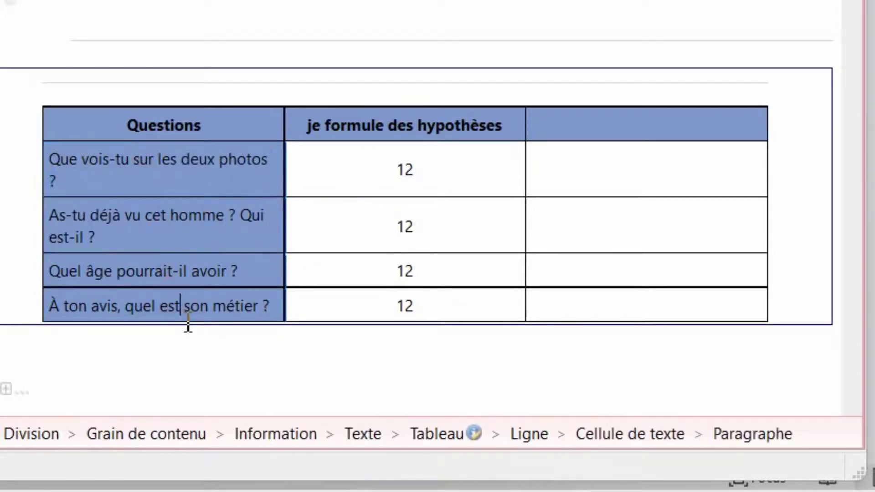
drag(227, 215, 234, 305)
right_click(223, 184)
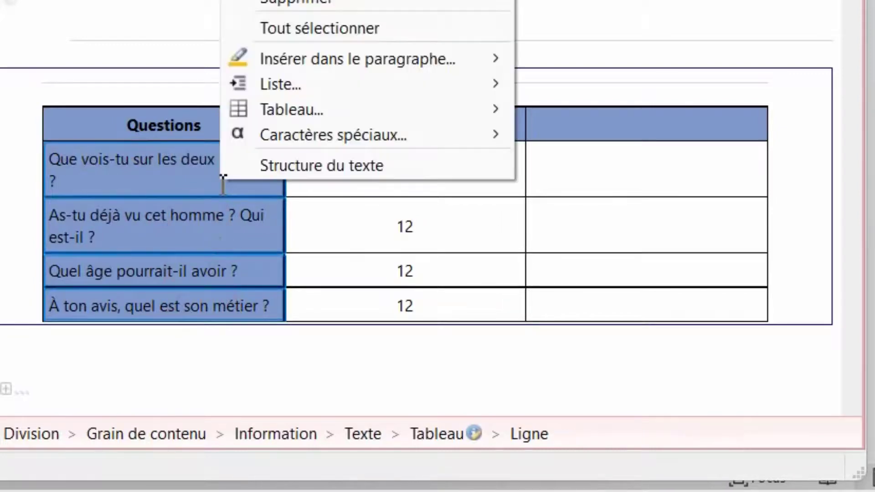
mouse_move(273, 115)
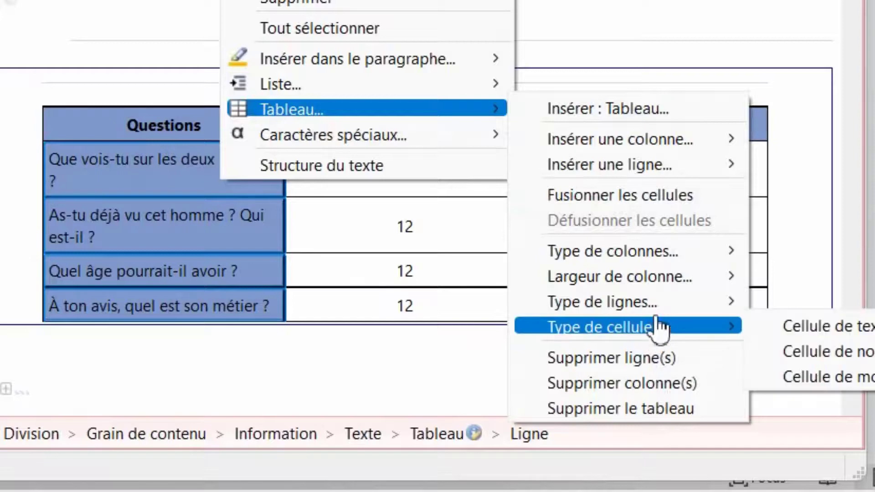
mouse_move(663, 330)
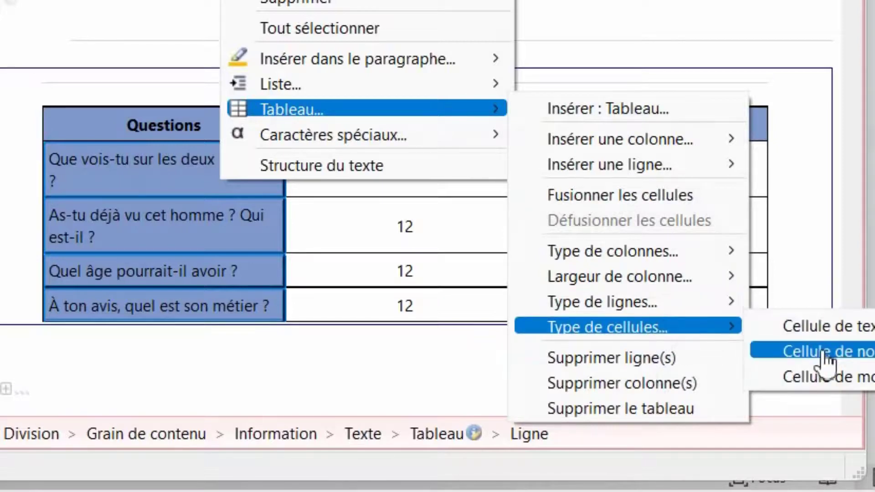
click(842, 379)
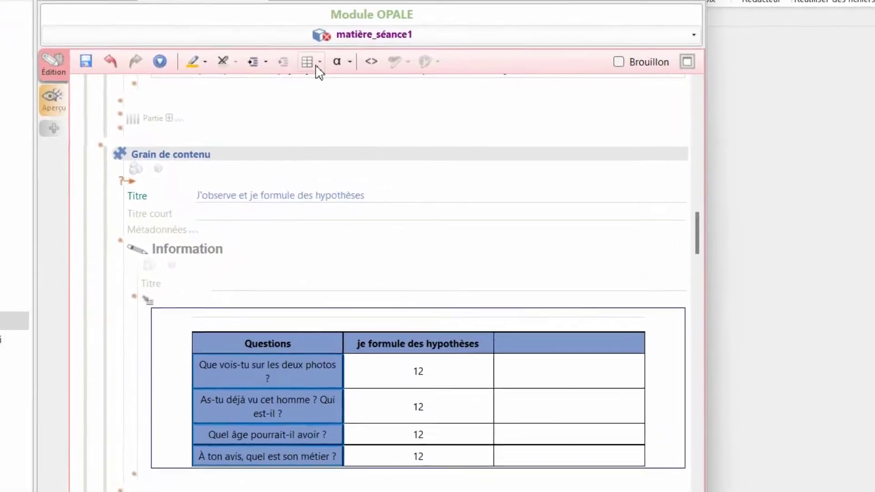
Adjust the width of the Questions column to fit its content.
click(312, 67)
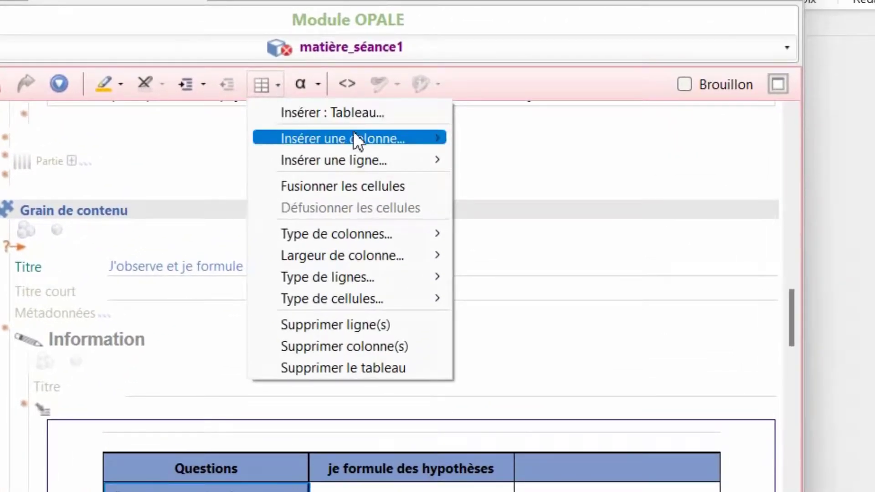
mouse_move(372, 144)
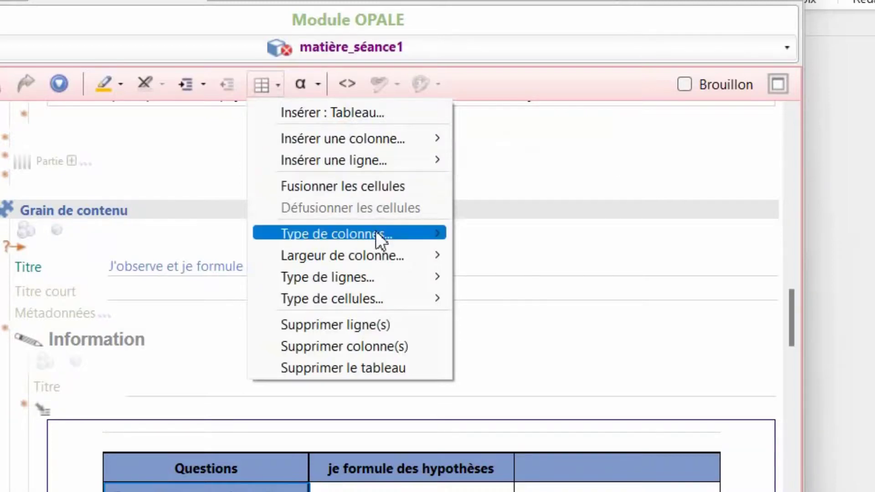
mouse_move(376, 234)
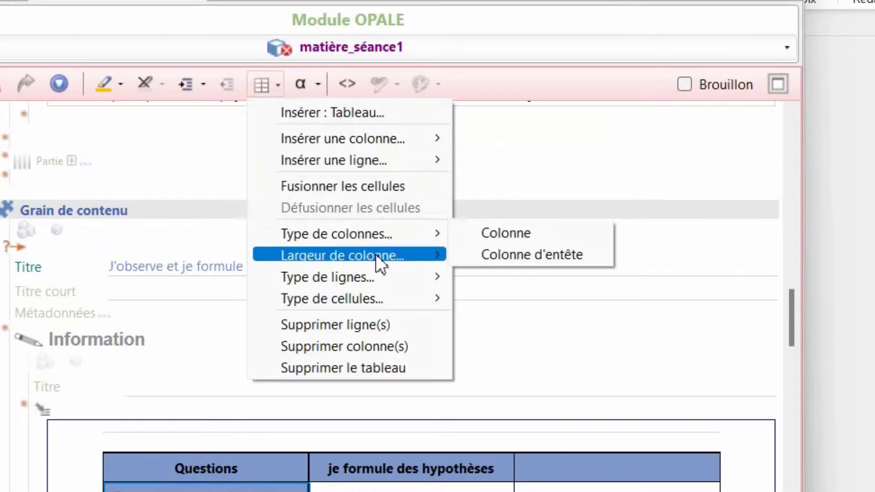
mouse_move(375, 253)
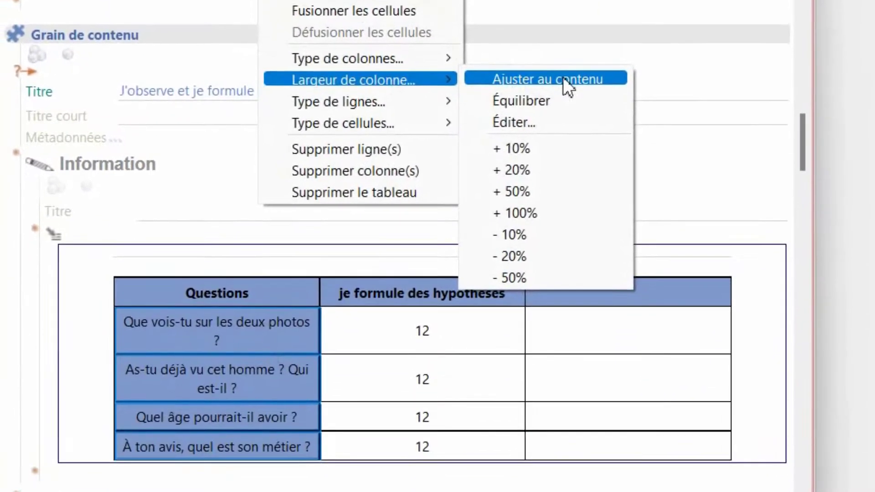
click(562, 118)
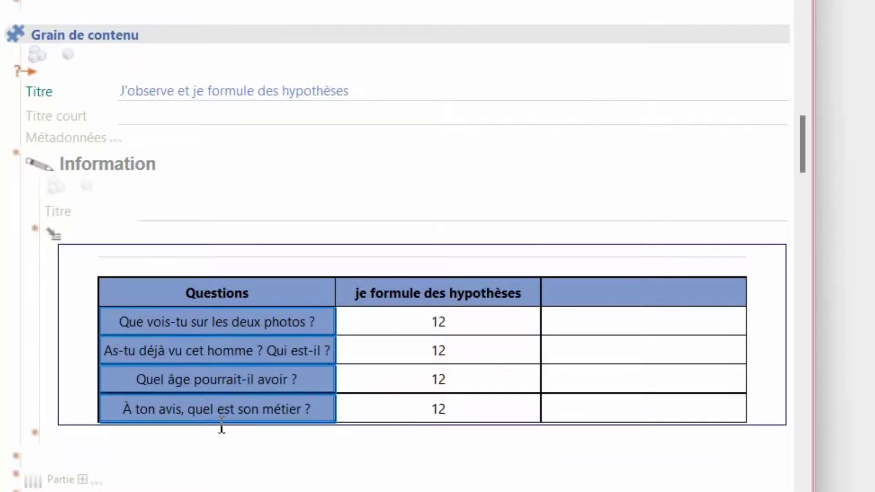
Insert a new row below the "À ton avis, quel est son métier ?" row of the table.
click(203, 405)
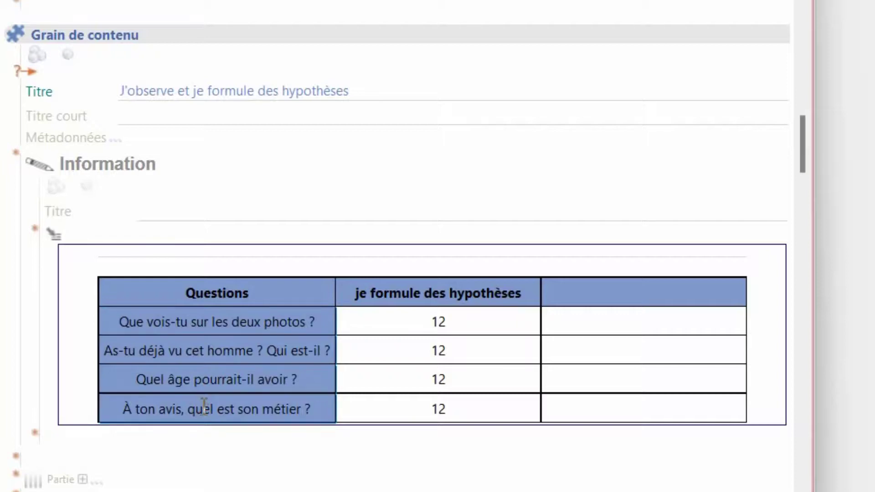
right_click(205, 409)
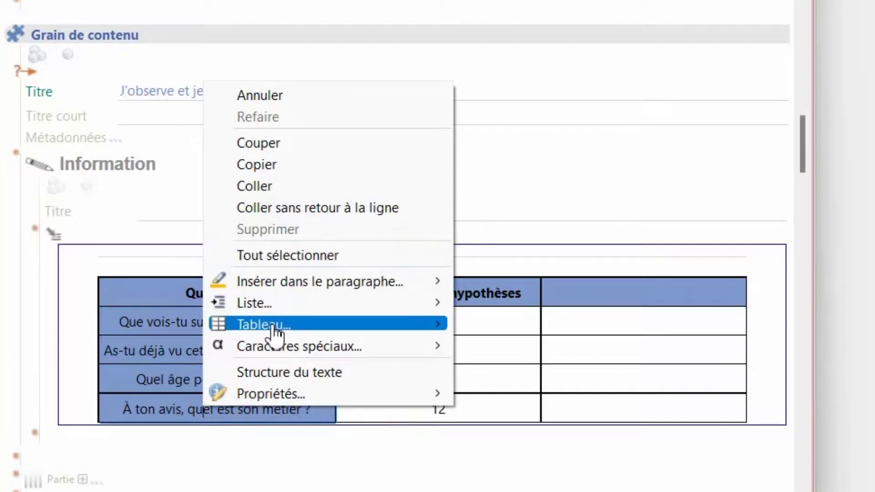
mouse_move(274, 332)
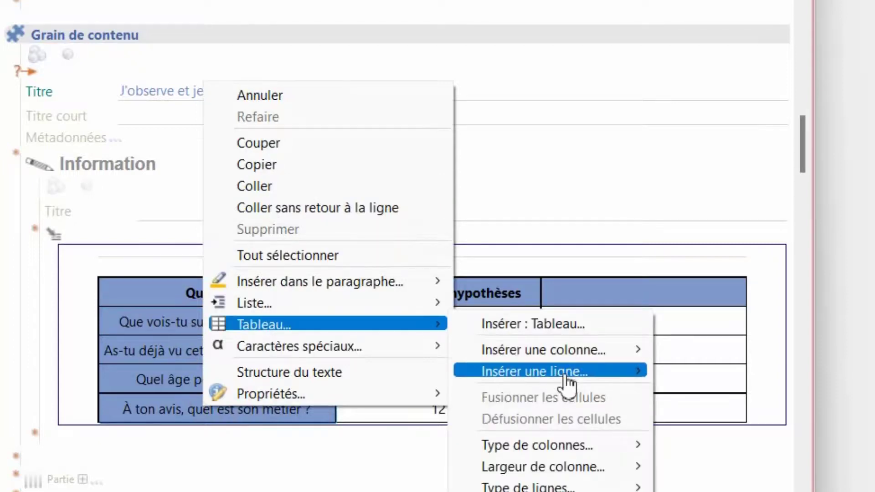
mouse_move(561, 378)
click(709, 375)
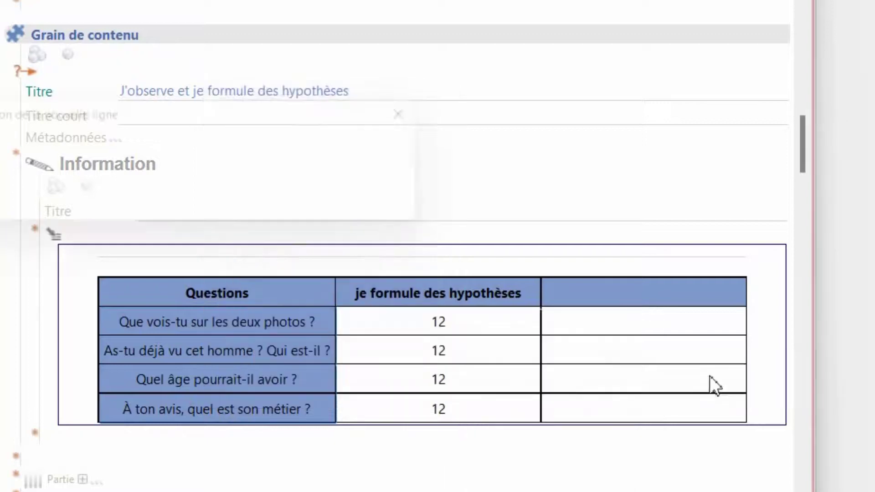
click(205, 201)
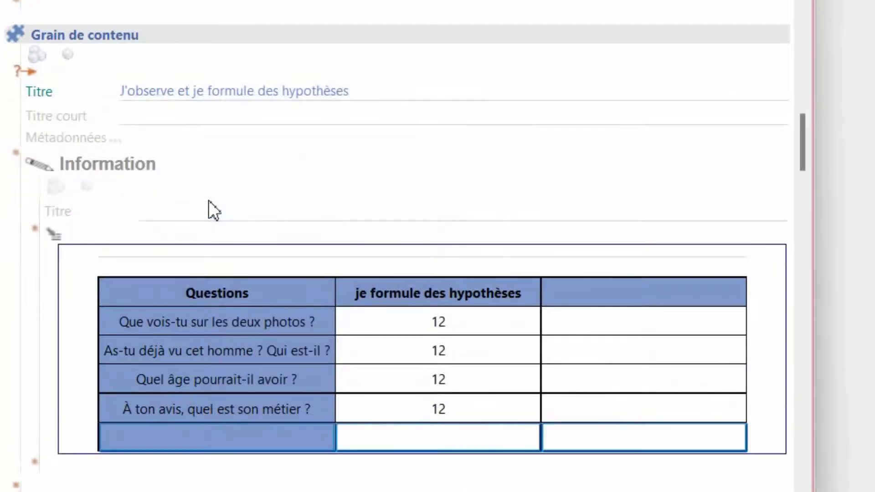
click(565, 442)
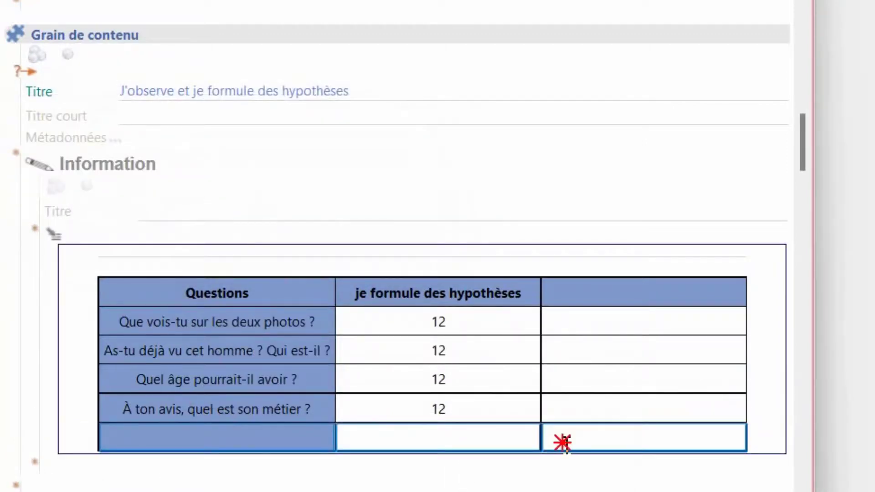